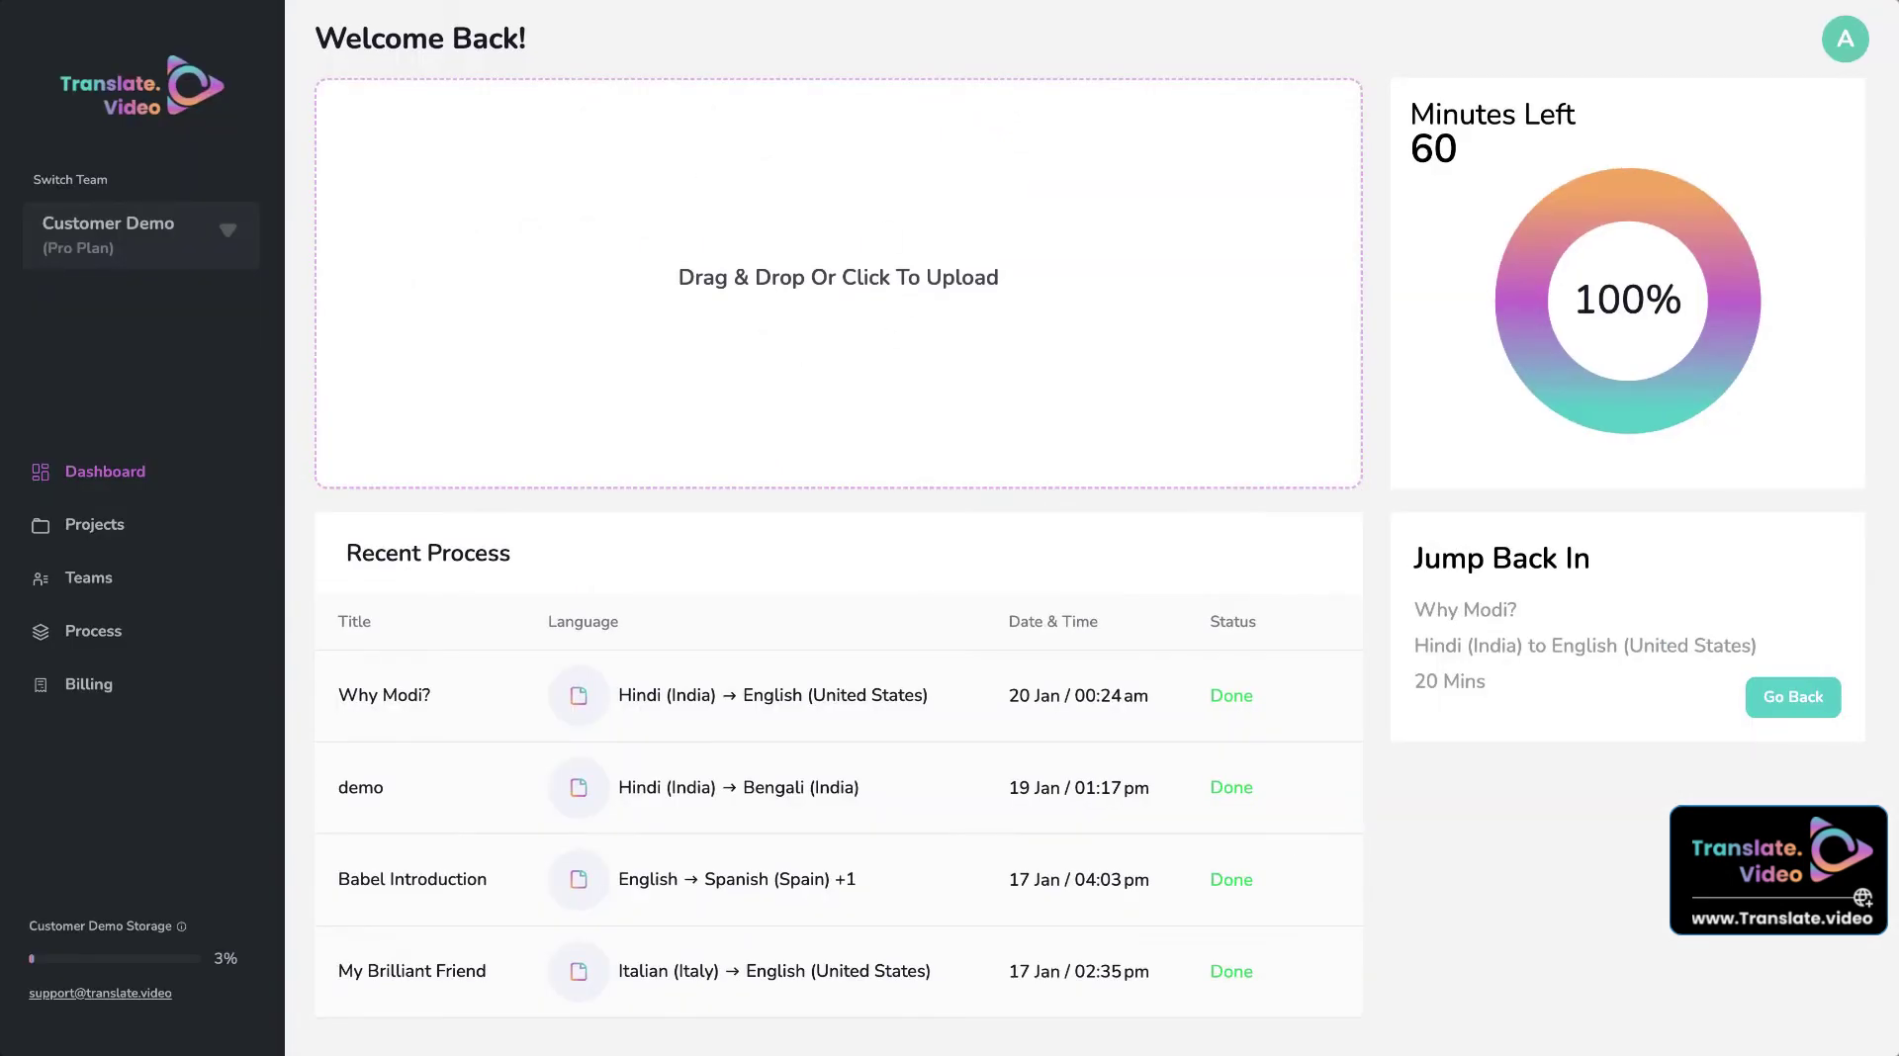
Switch to the personal team and open its Projects list
{"action": "left_click", "coordinate": [212, 251]}
{"action": "left_click", "coordinate": [382, 255]}
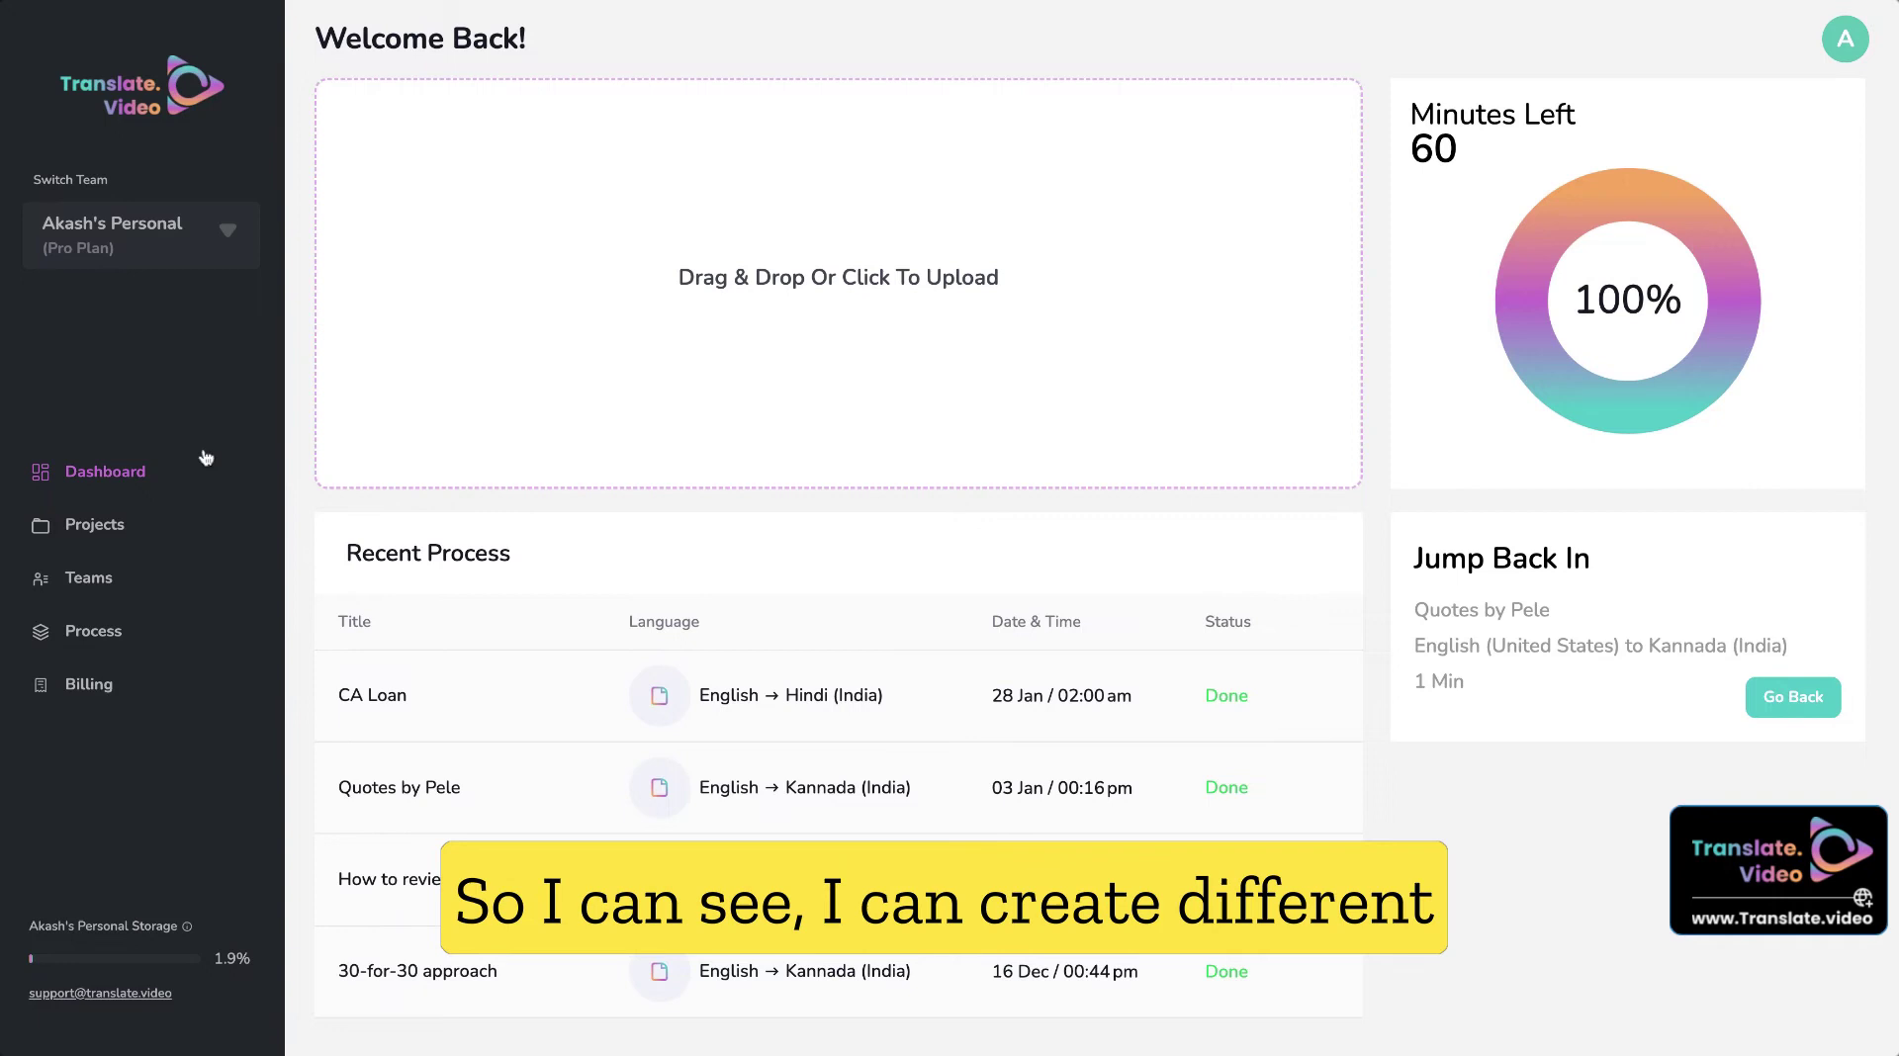
{"action": "left_click", "coordinate": [104, 584]}
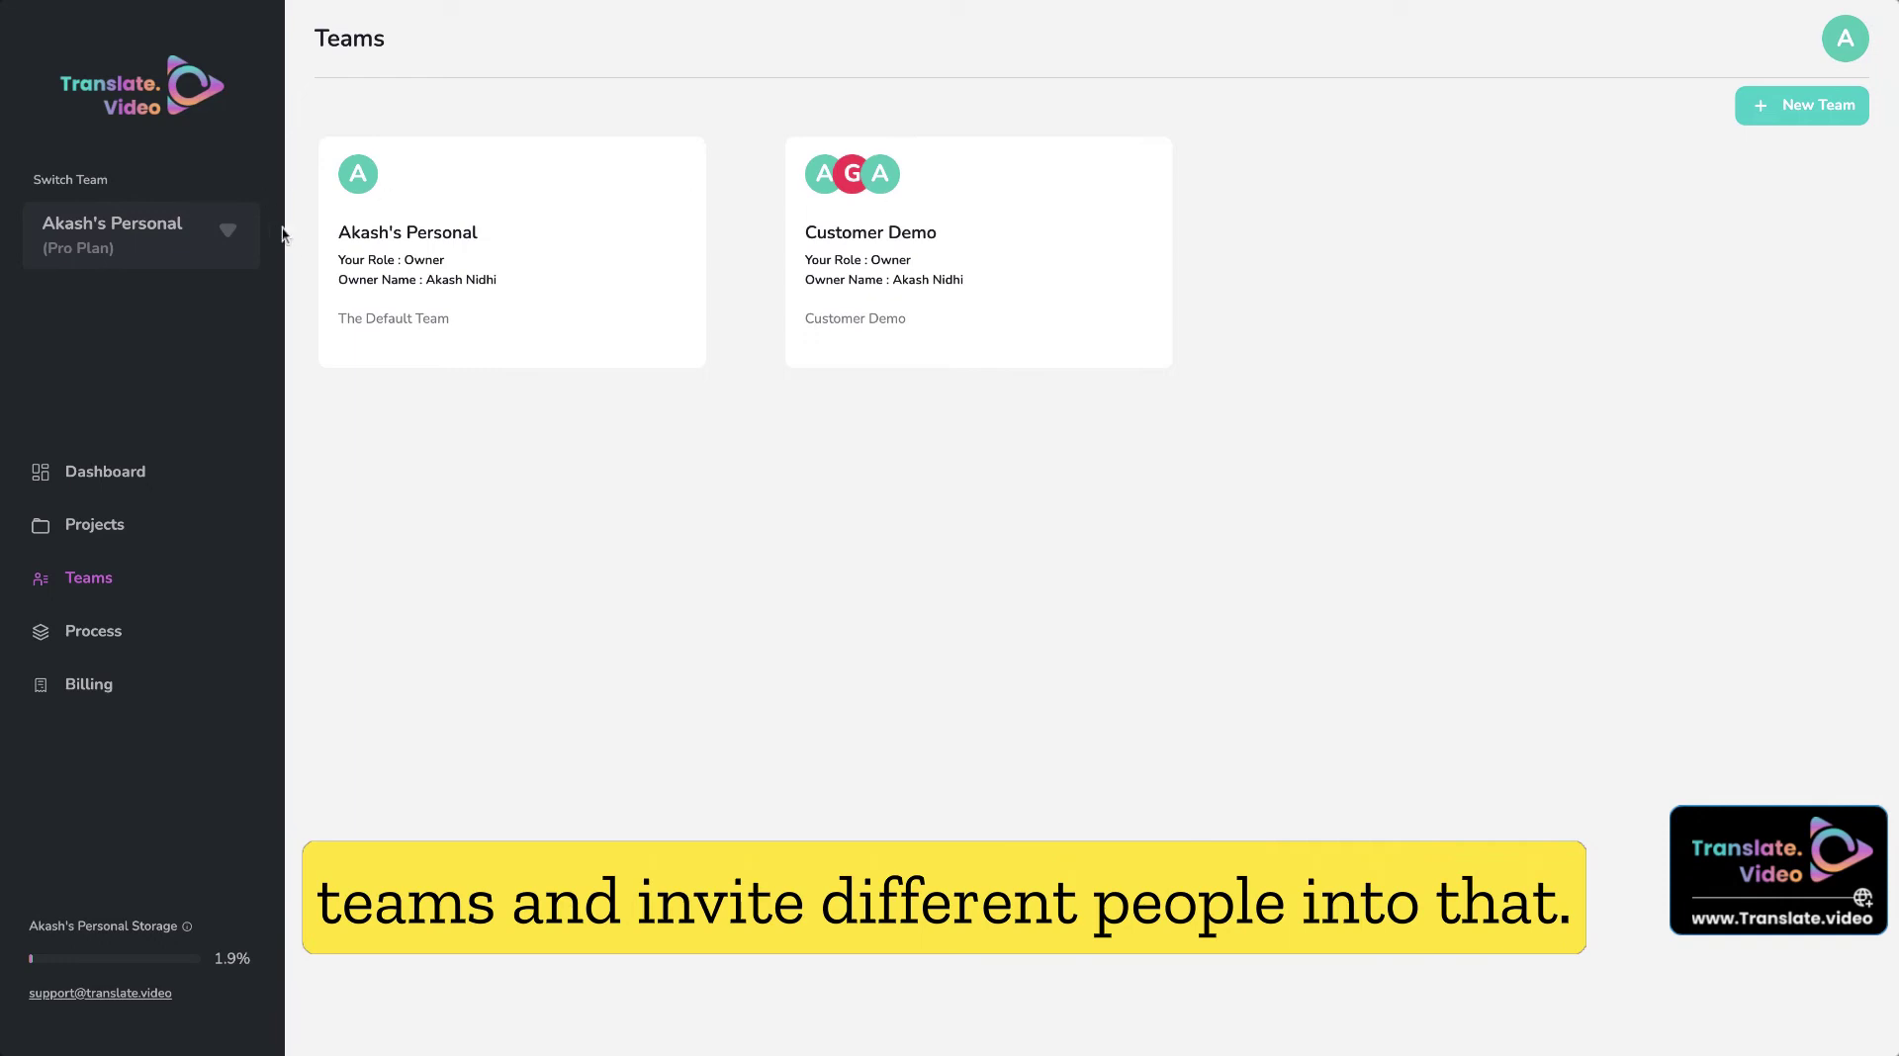
{"action": "left_click", "coordinate": [123, 532]}
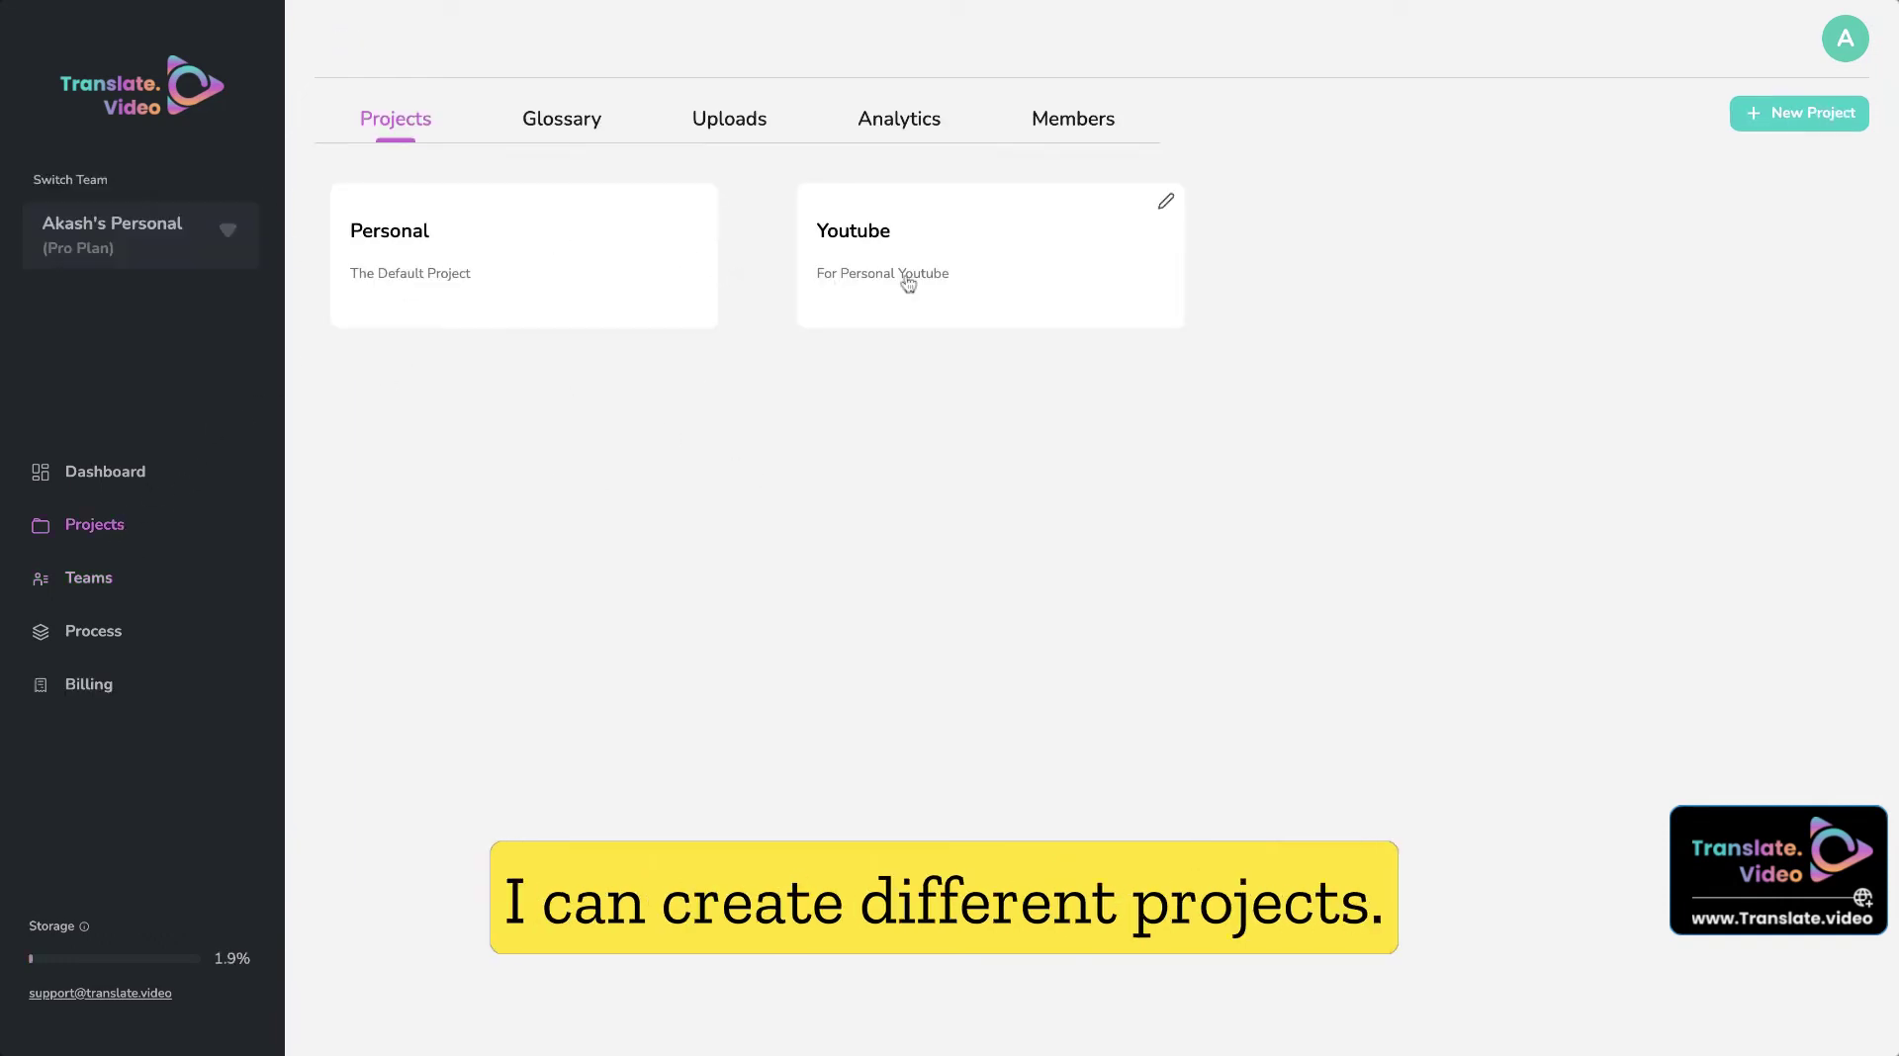
Create a 'Youtube Tutorials' project described as videos related to youtube tutorials
{"action": "left_click", "coordinate": [1852, 117]}
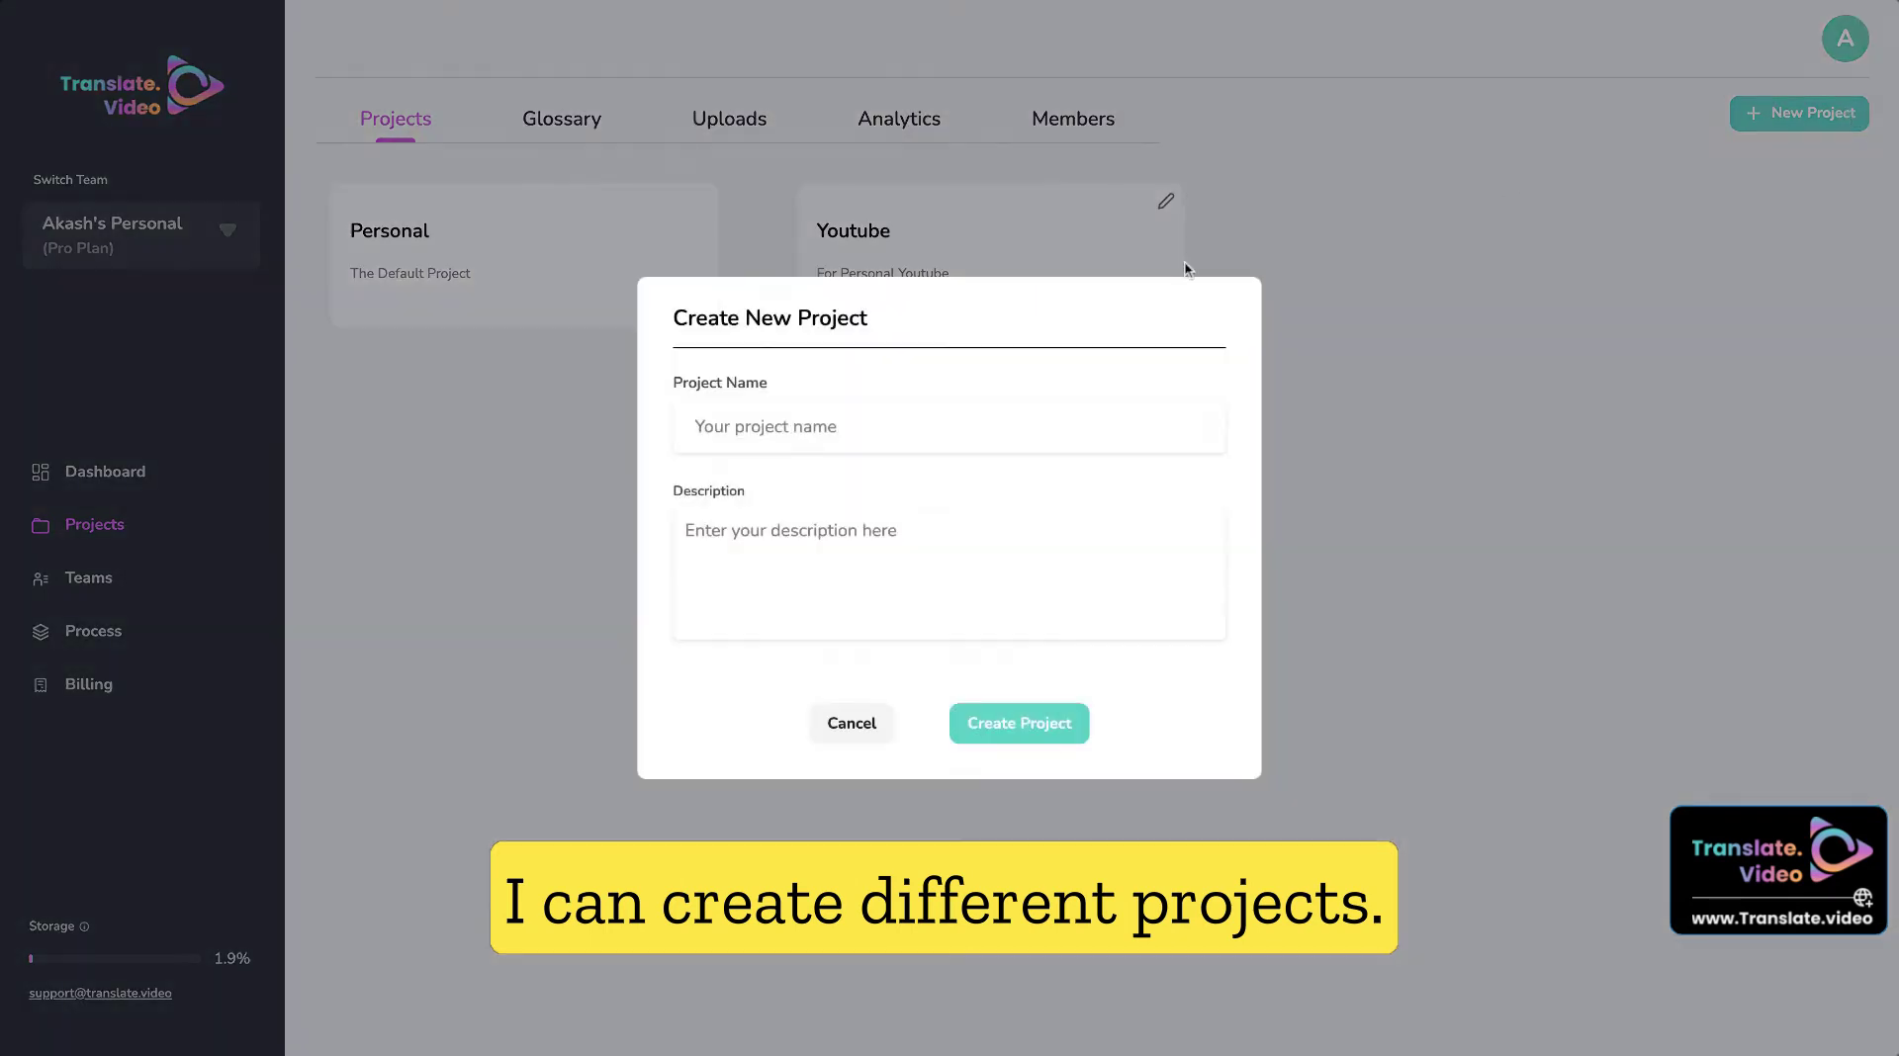
{"action": "type", "text": "Youtub"}
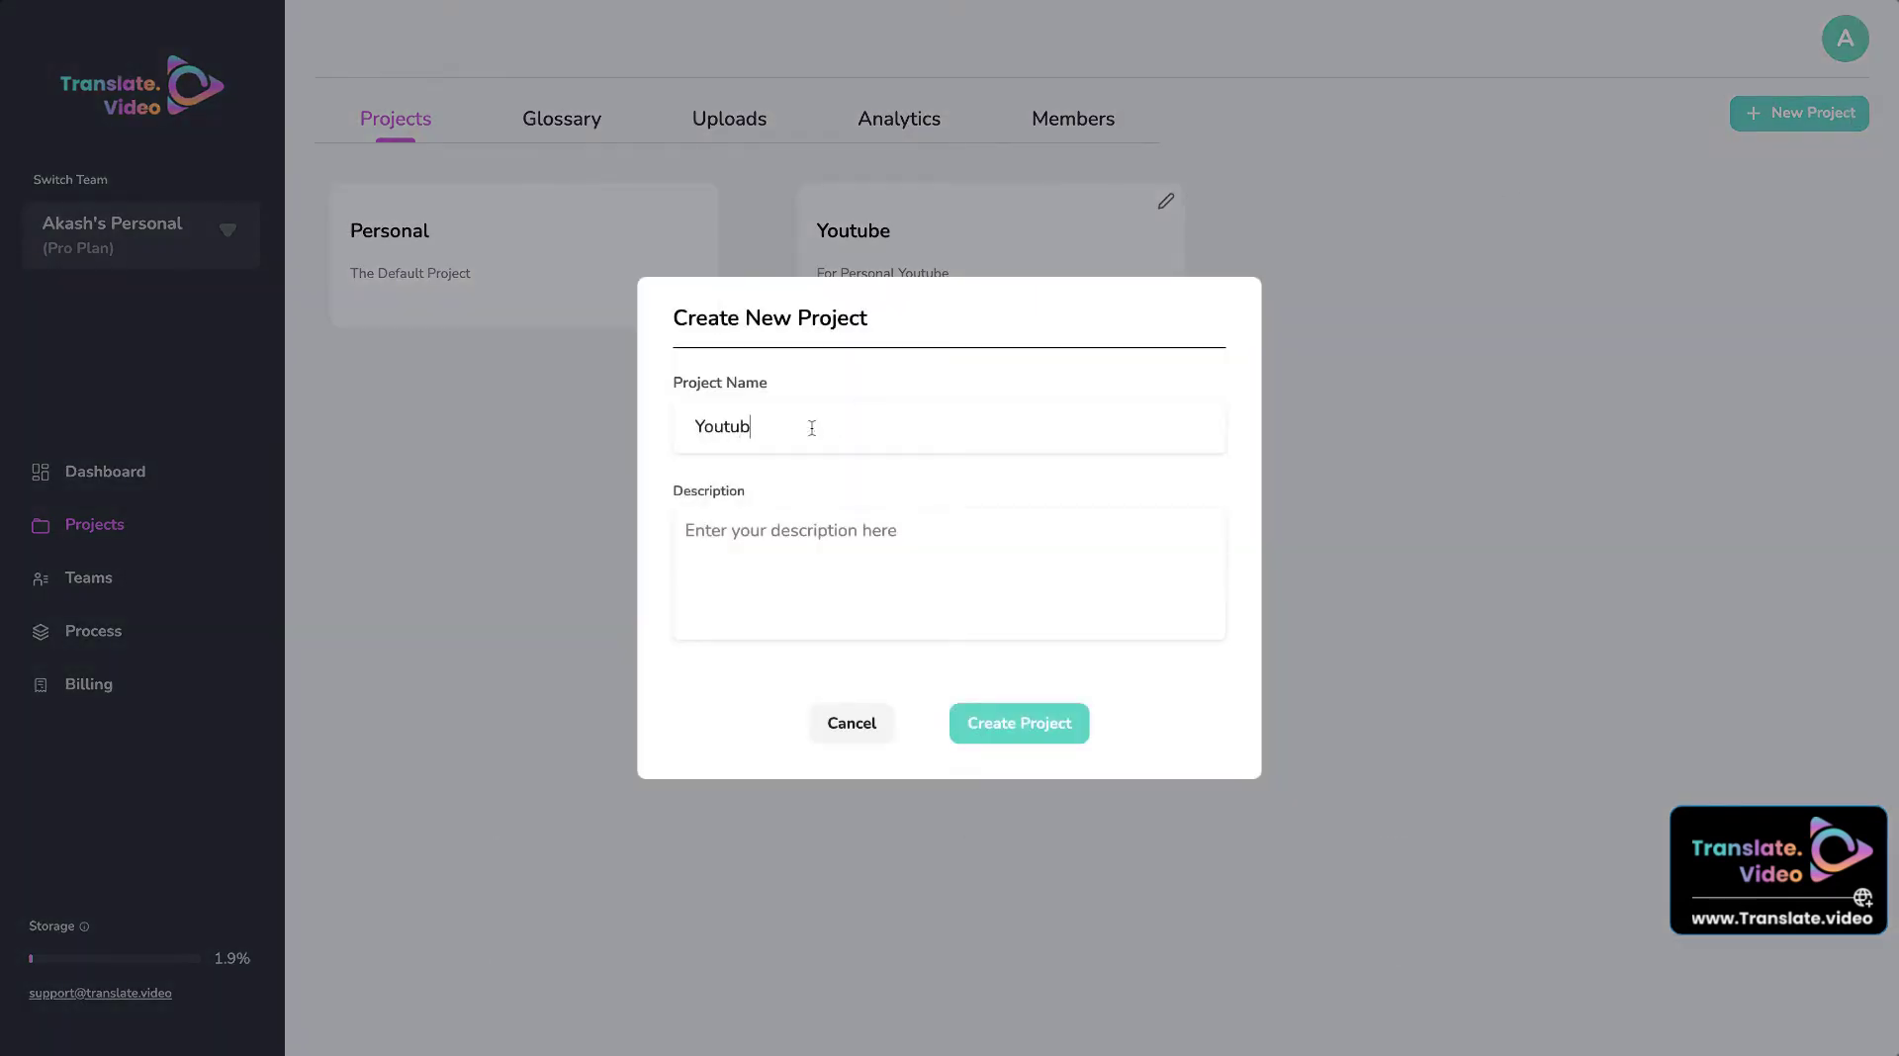
{"action": "type", "text": "e Tutorials"}
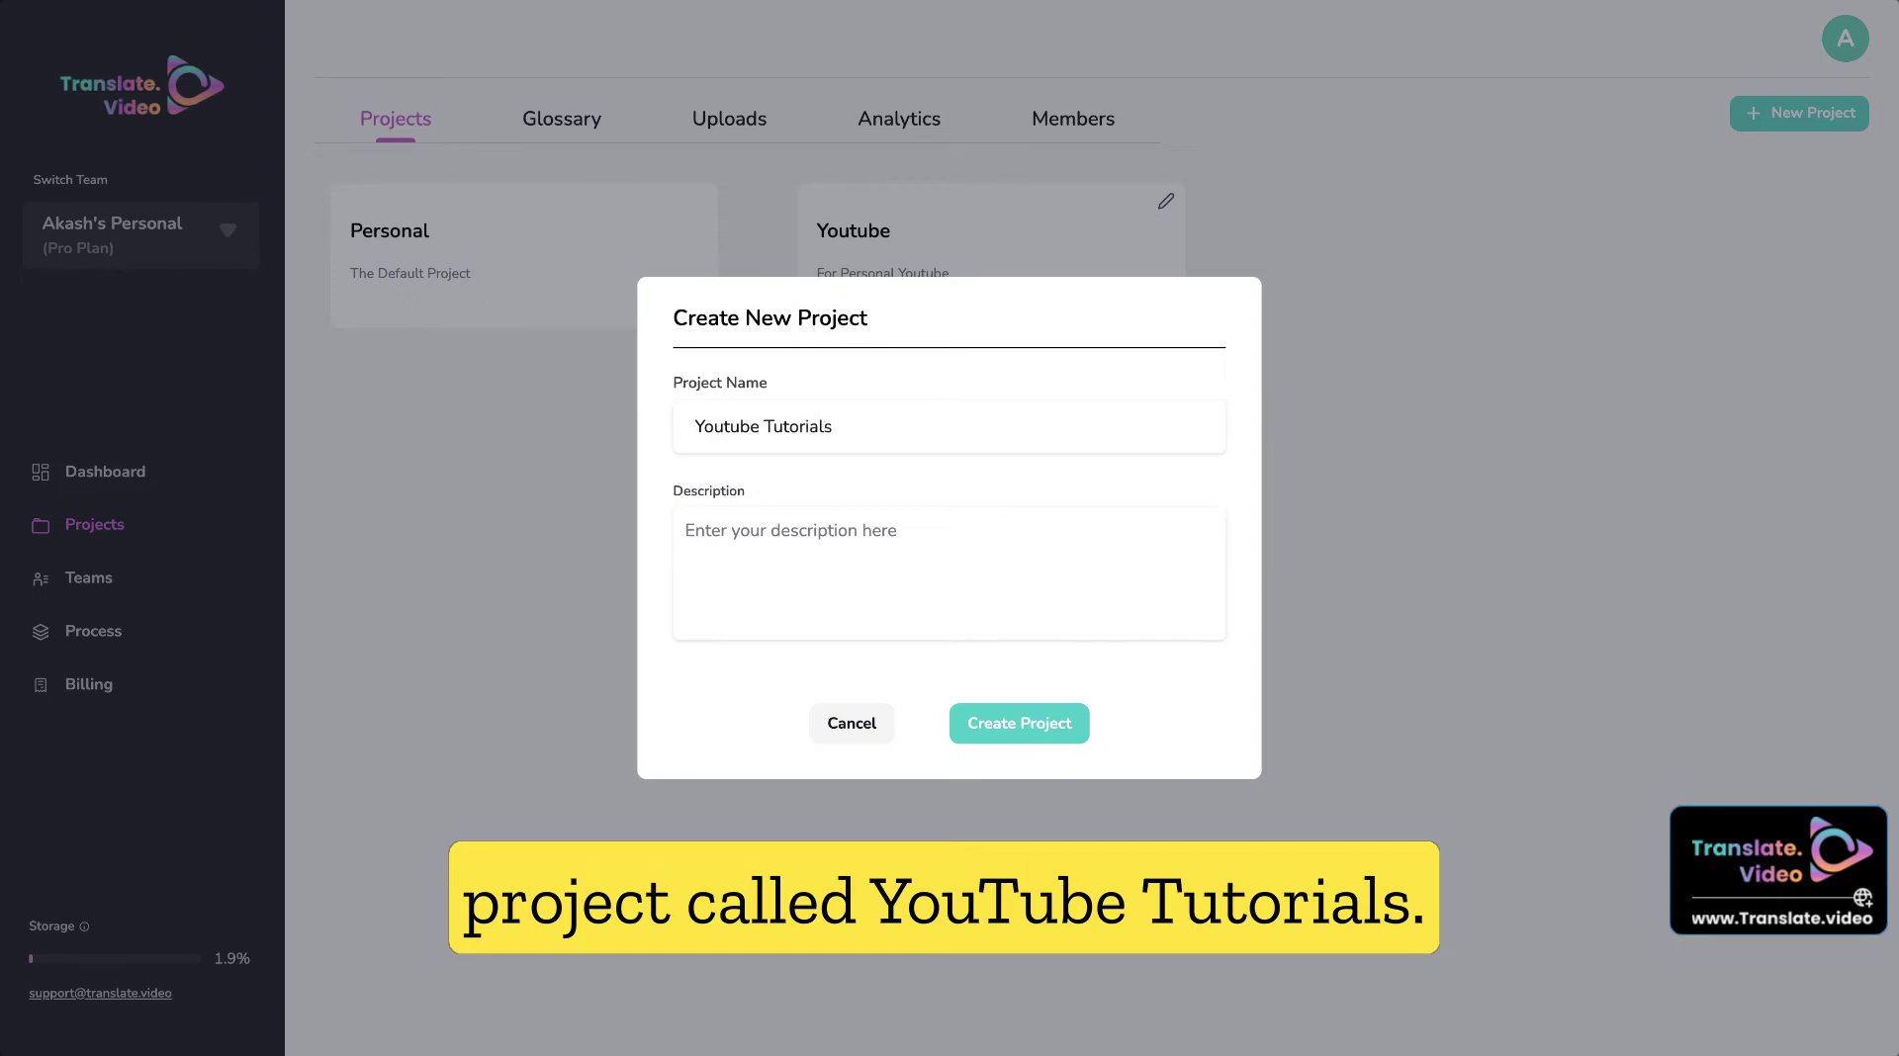
{"action": "key", "text": "Tab"}
{"action": "type", "text": "Vid"}
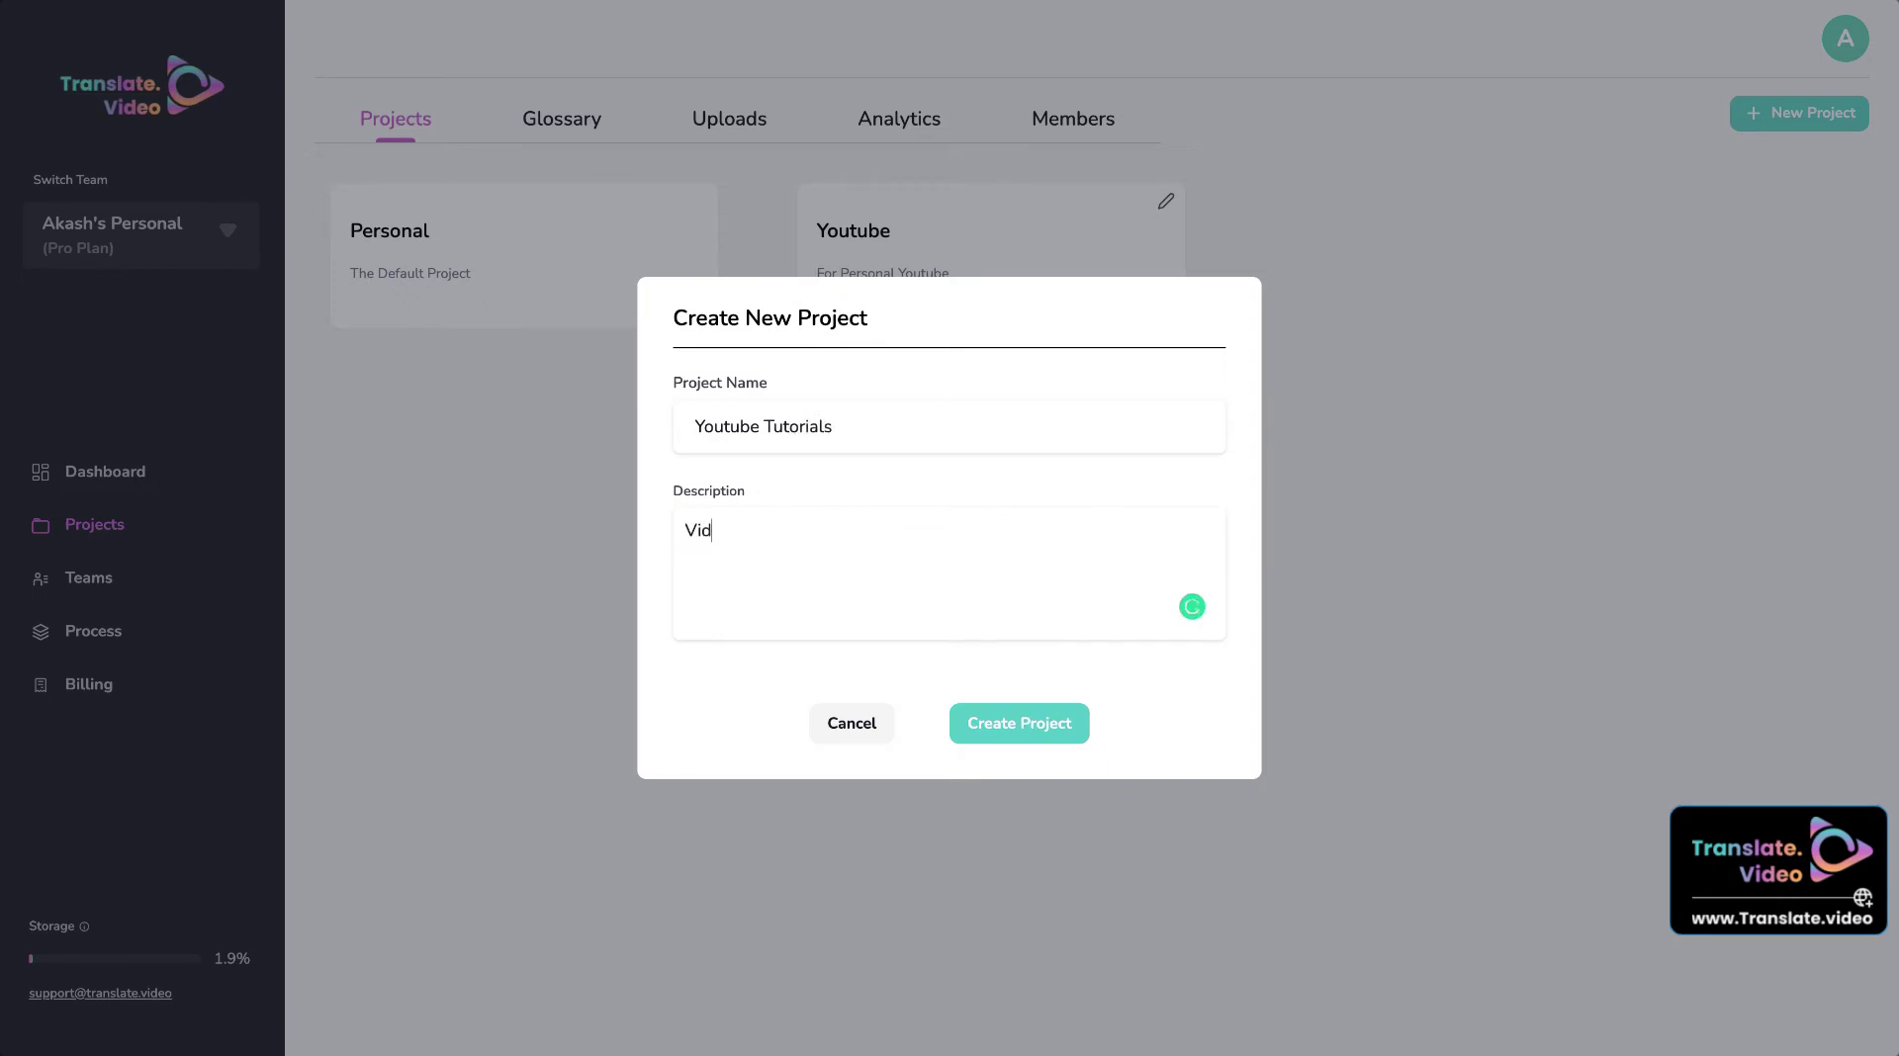
{"action": "type", "text": "eos related to "}
{"action": "type", "text": "youtube tutorials"}
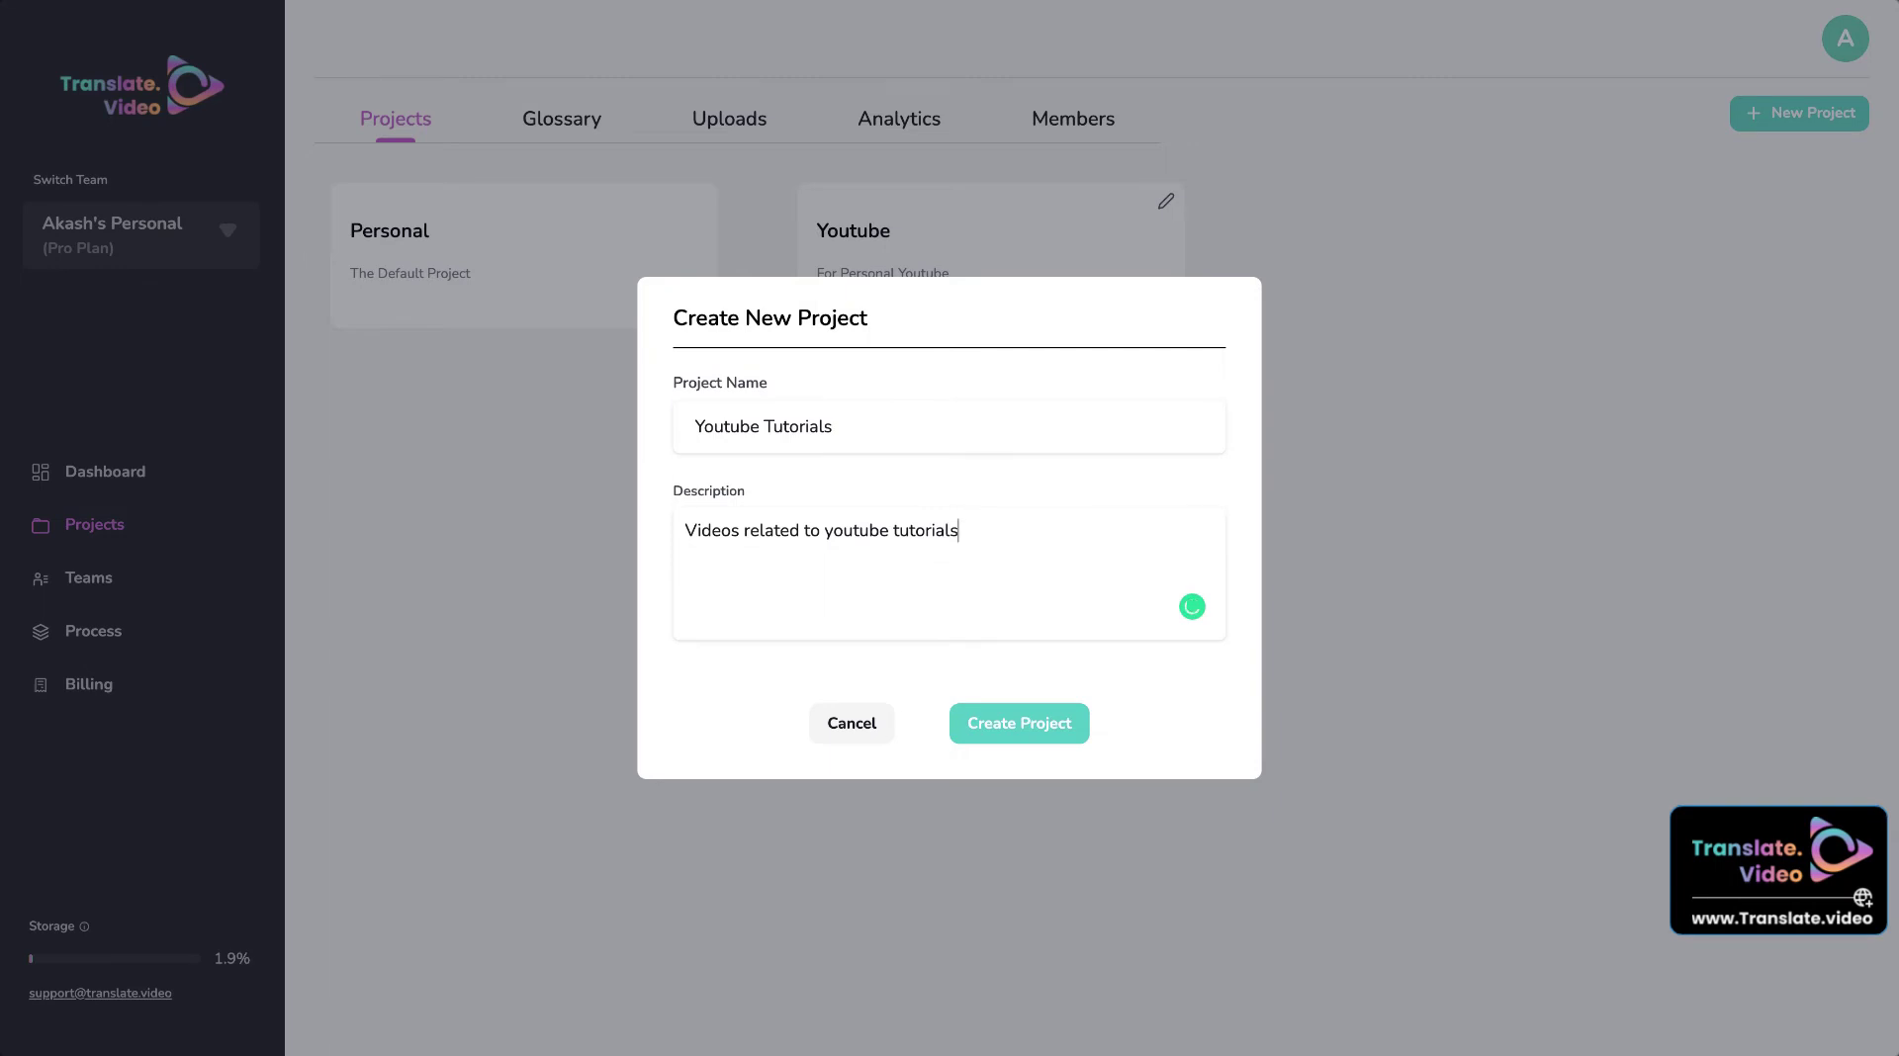
{"action": "left_click", "coordinate": [1073, 732]}
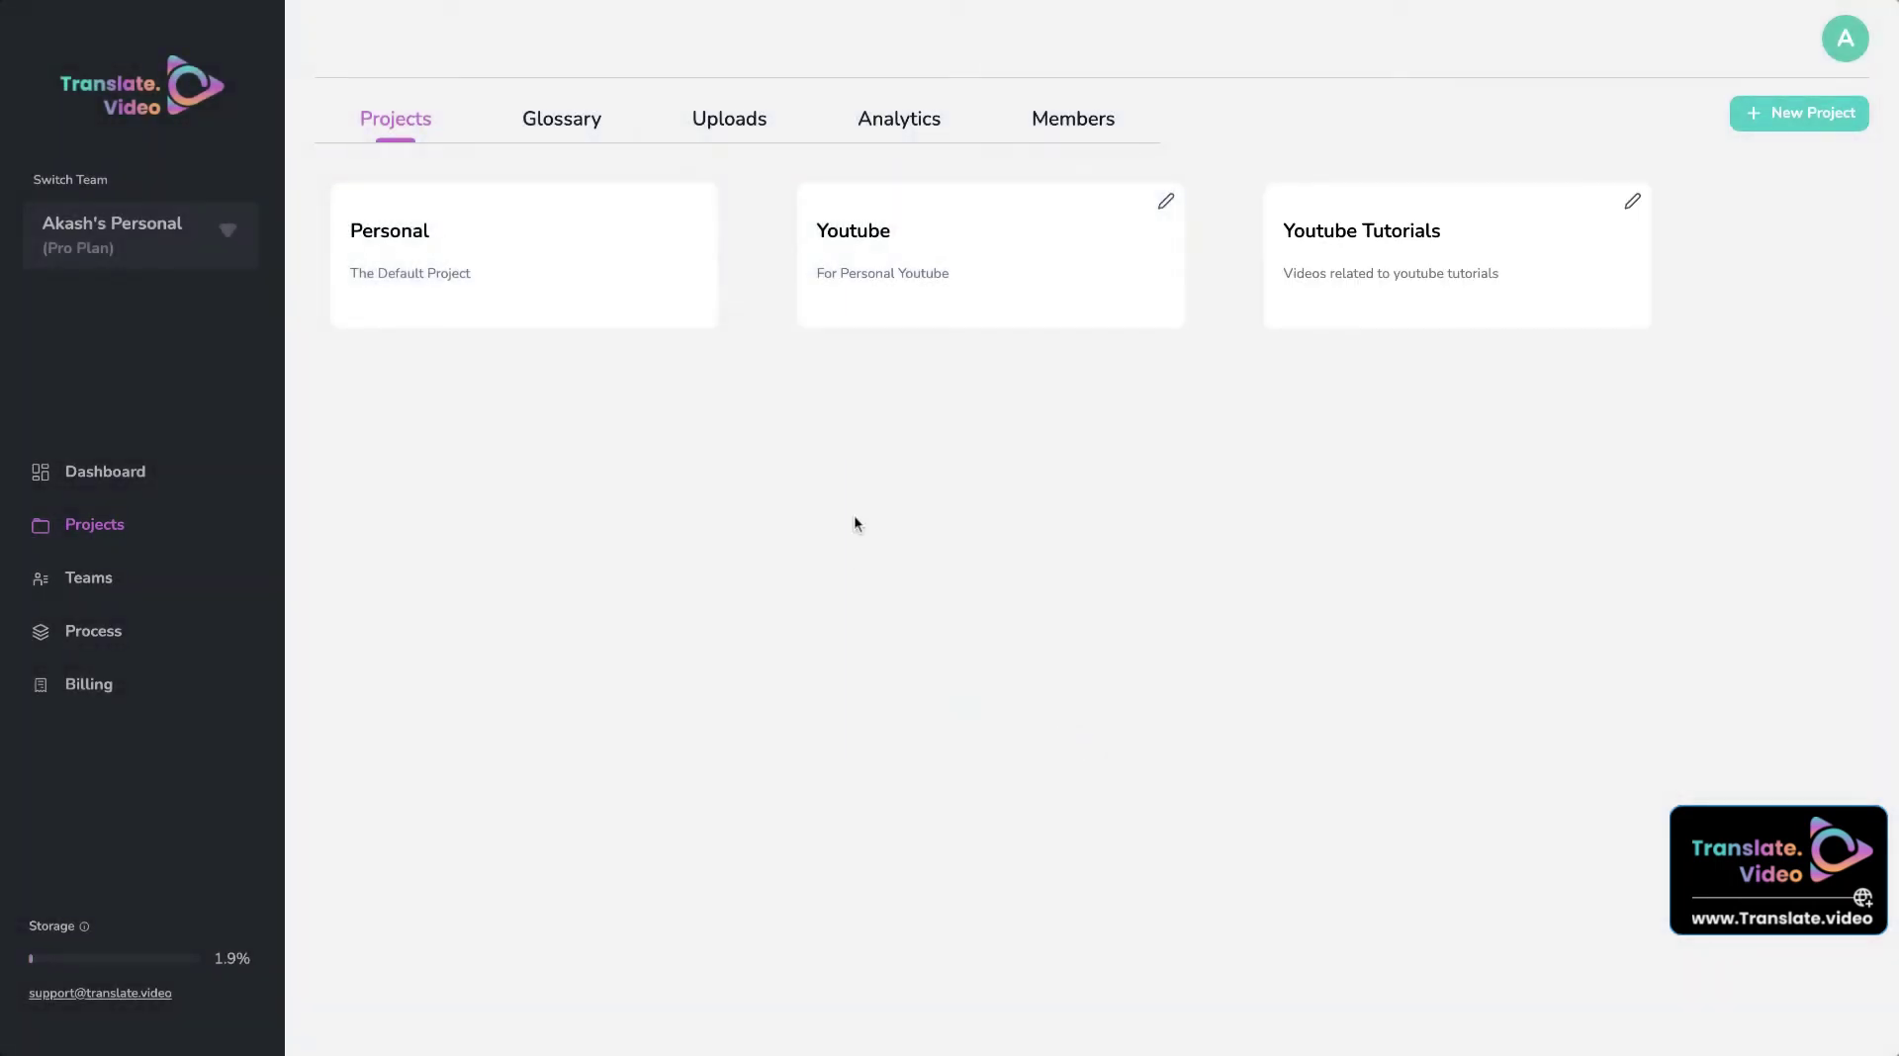
Return to the dashboard to upload a video
{"action": "left_click", "coordinate": [128, 472]}
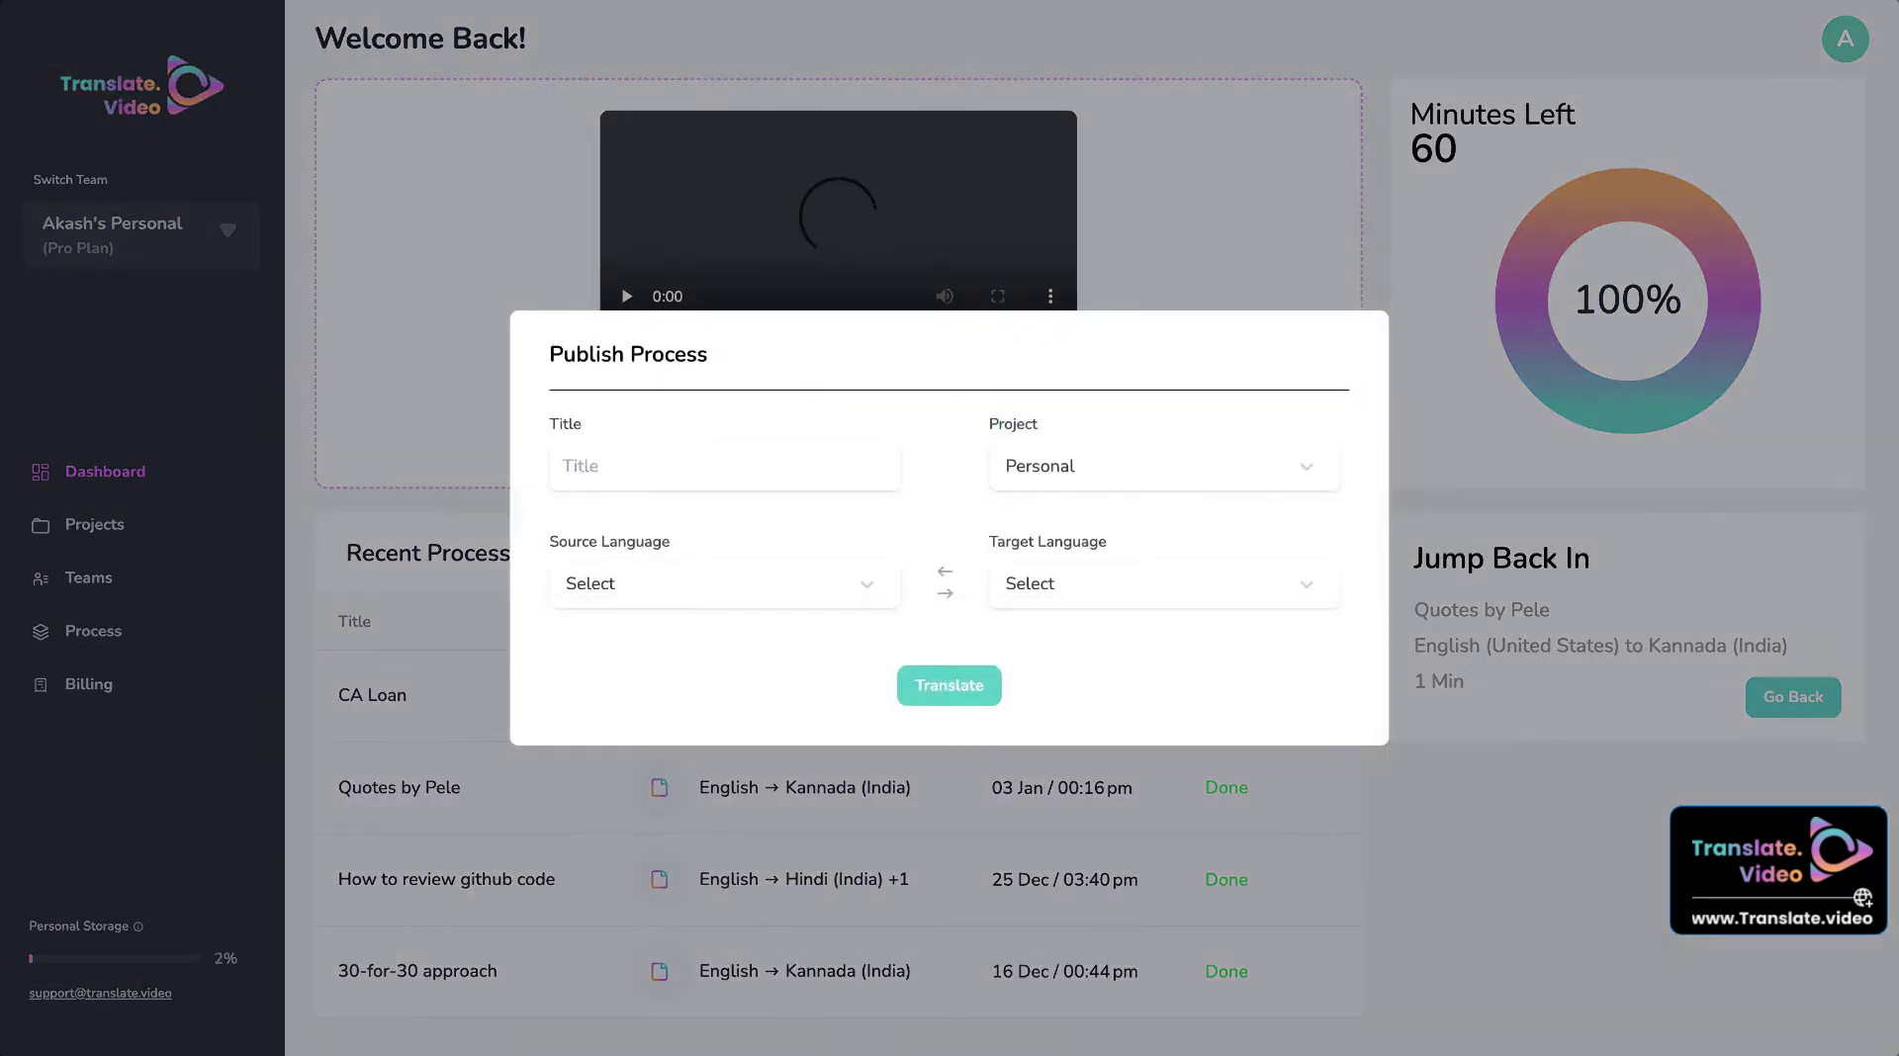
Enter the title 'The reason why I can't leave Japan' and choose the Youtube Tutorials project
{"action": "left_click", "coordinate": [767, 464]}
{"action": "type", "text": "The reason why I can't leav"}
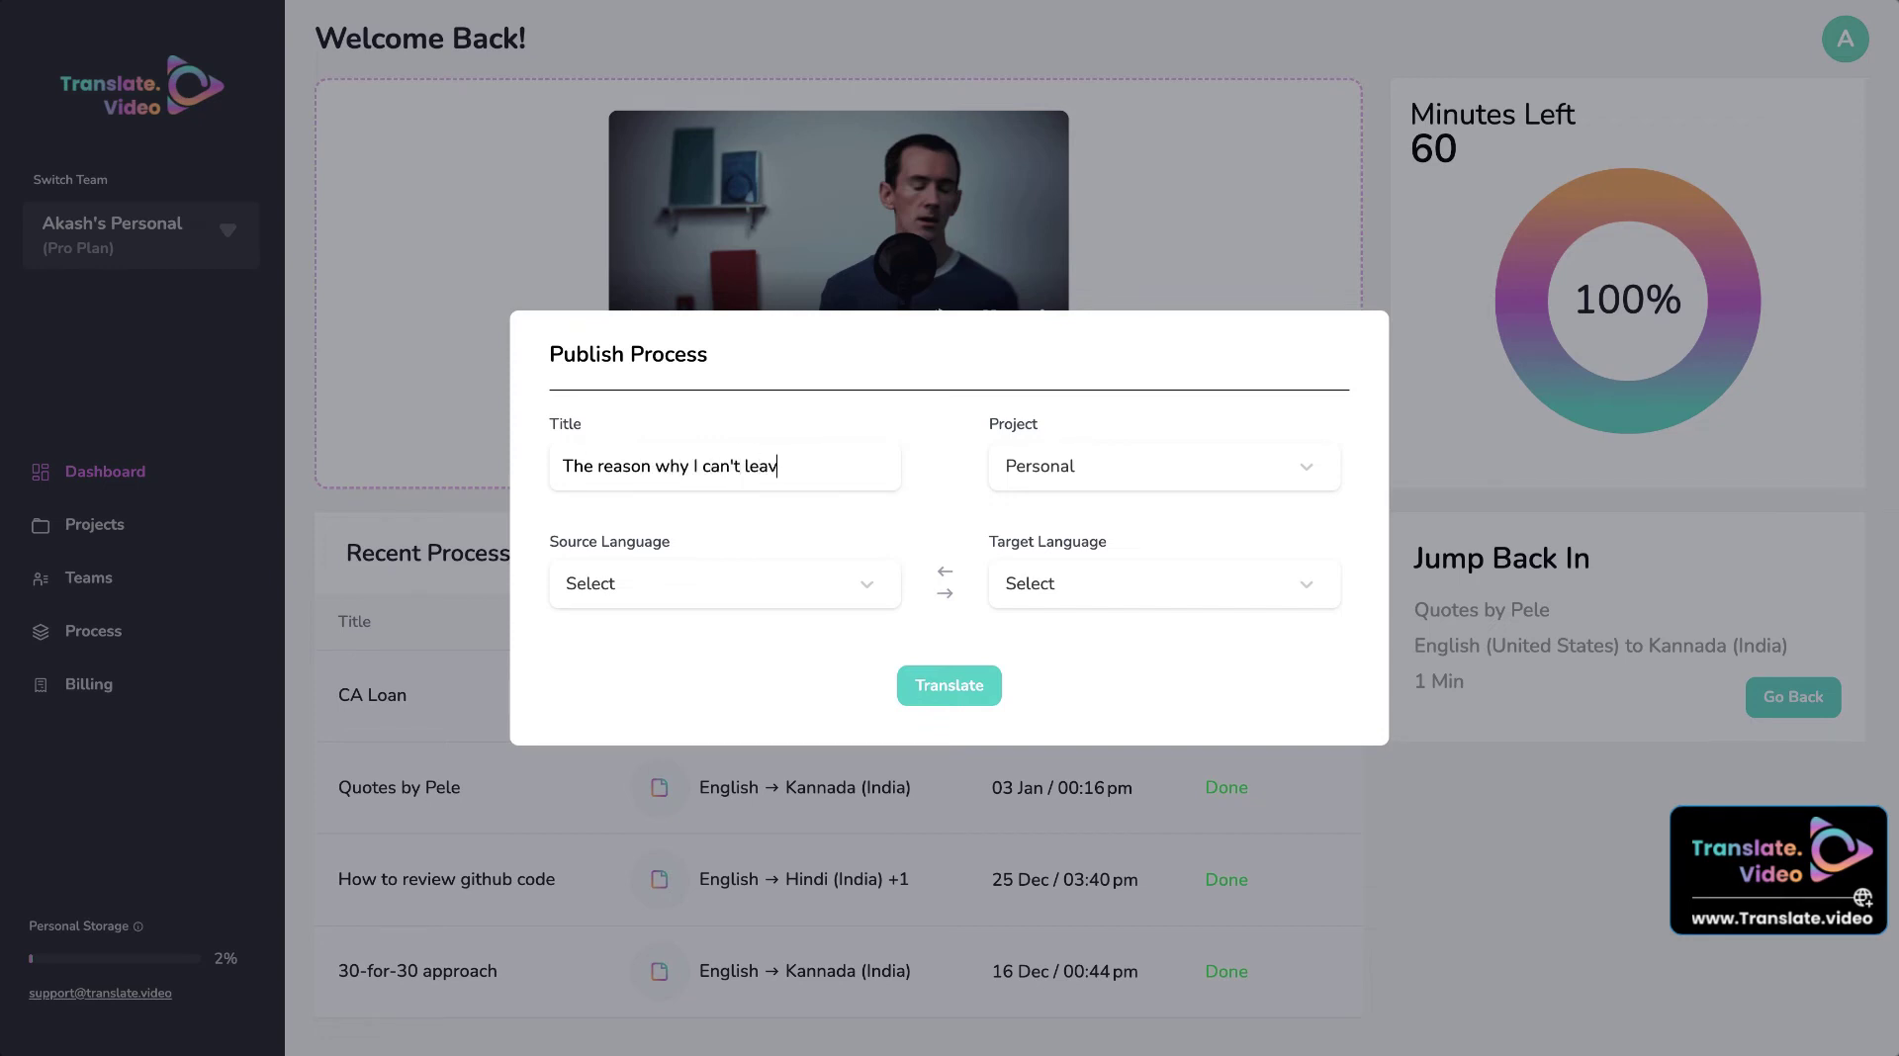
{"action": "type", "text": "e Japan"}
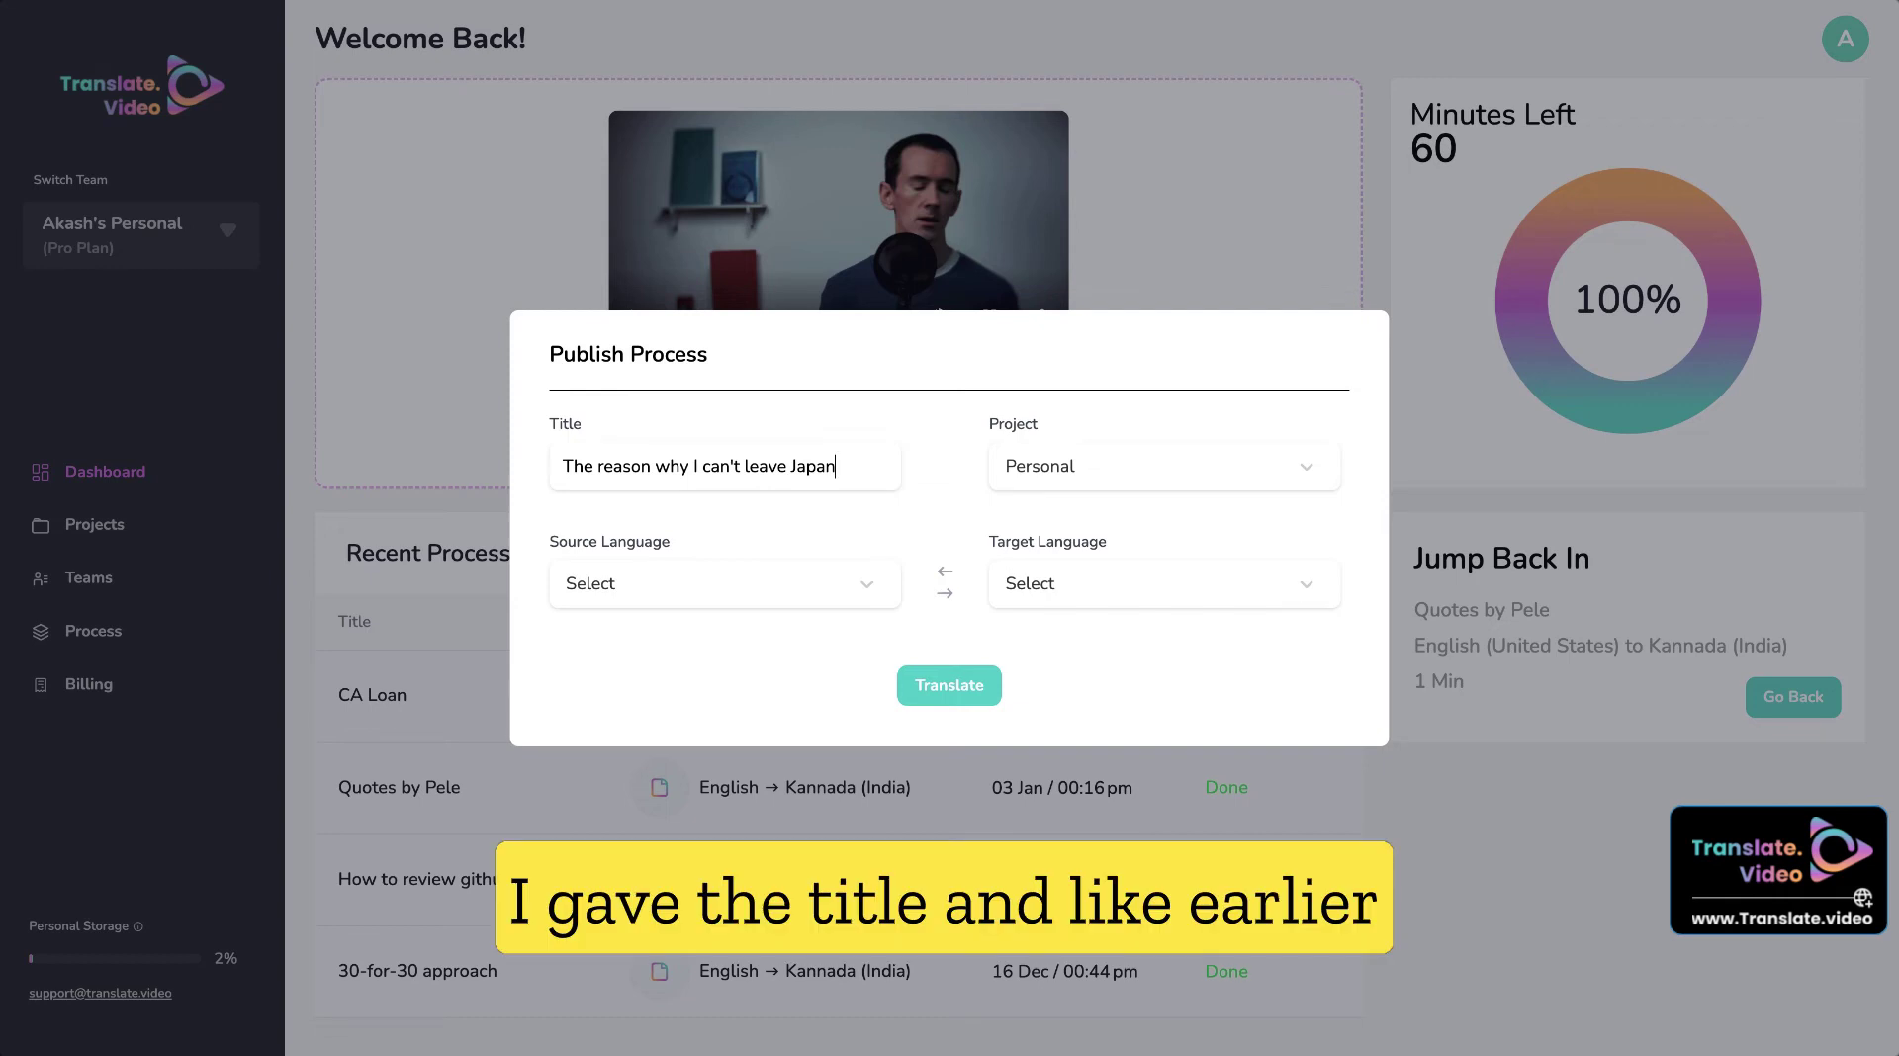
{"action": "left_click", "coordinate": [1119, 484]}
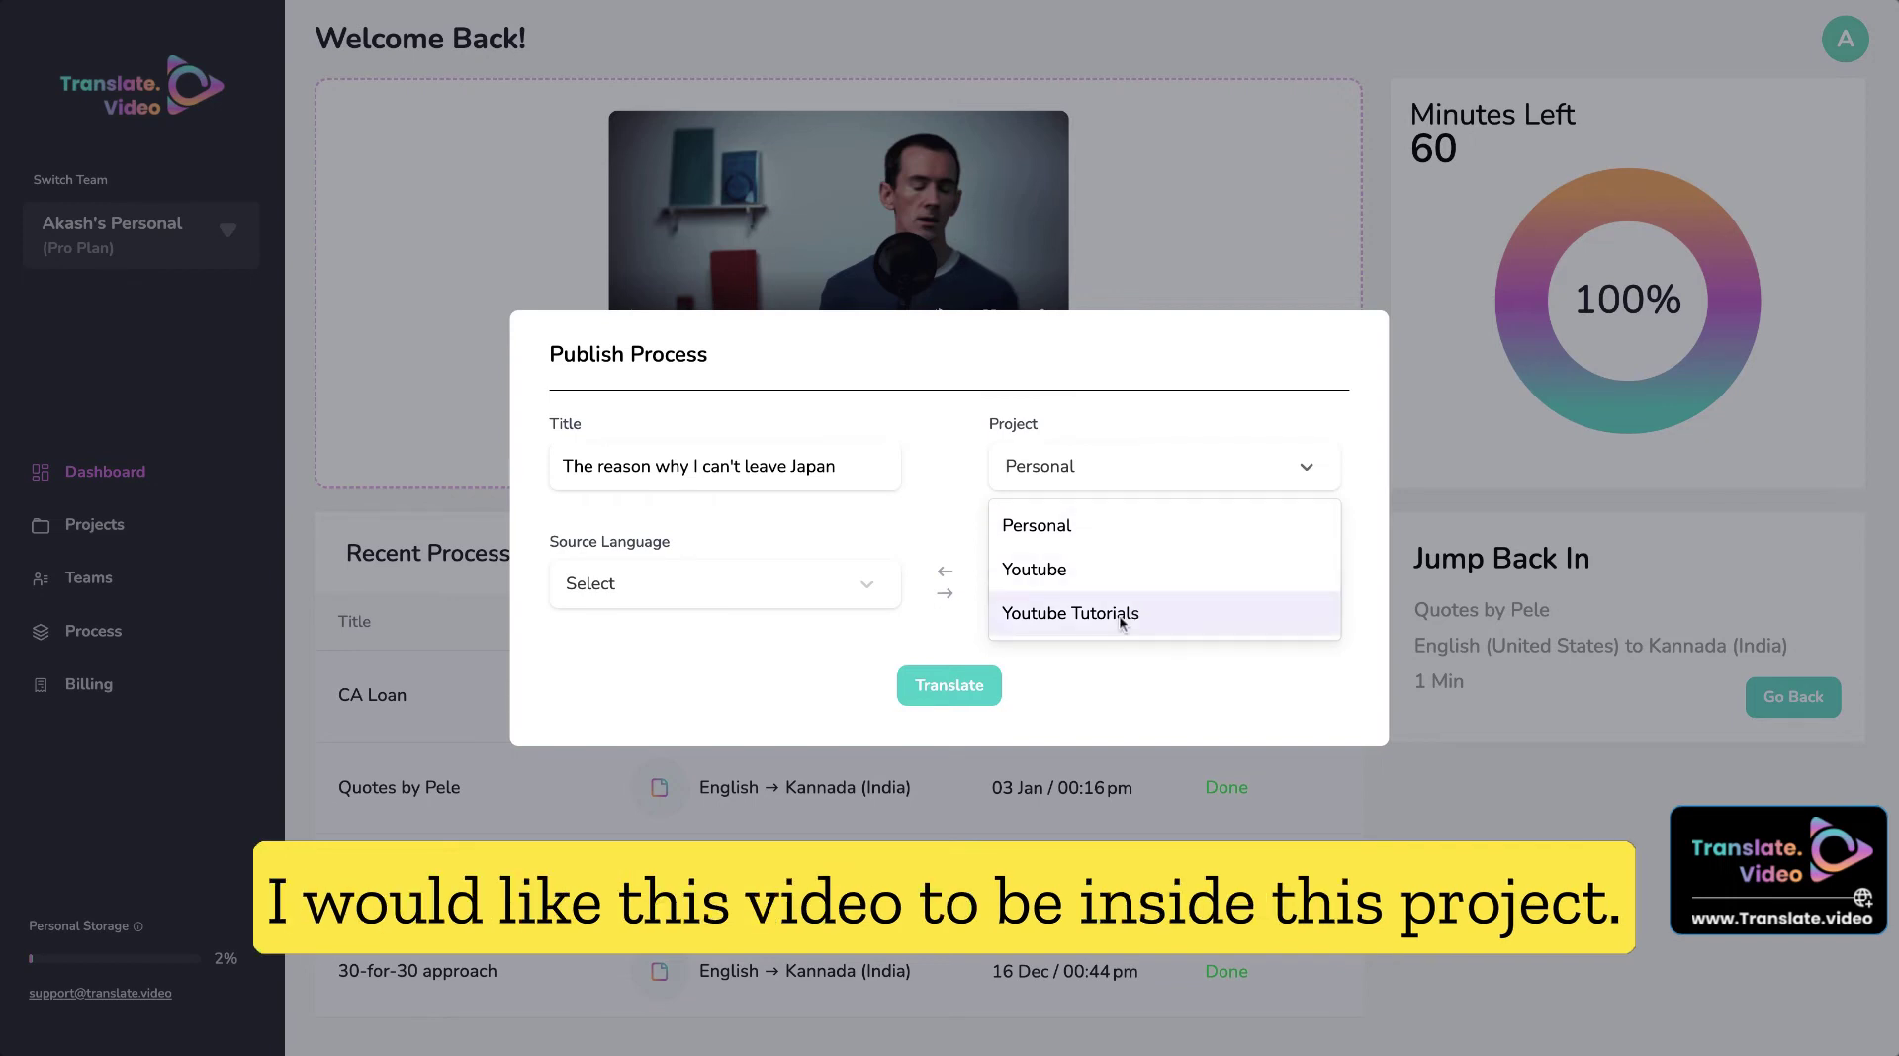
{"action": "left_click", "coordinate": [1123, 615]}
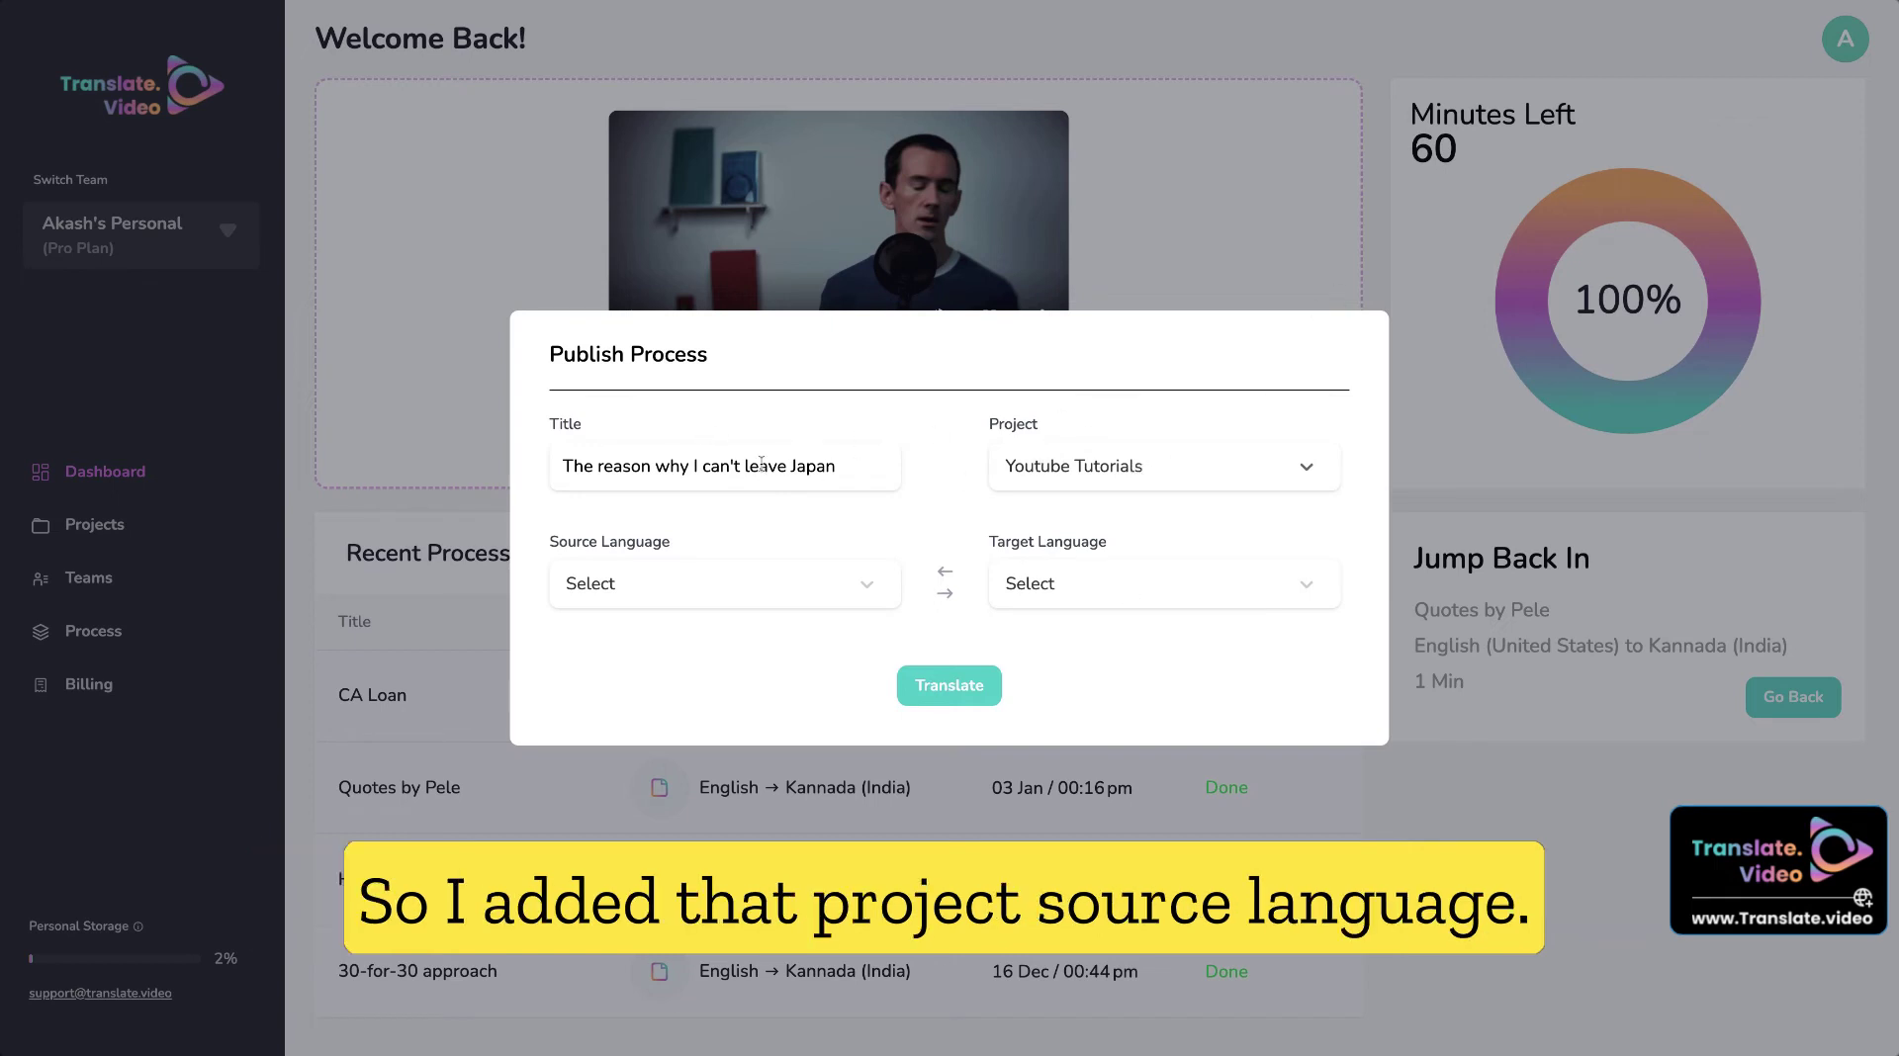
Set source language to Japanese (Japan) and target to English (United States)
{"action": "left_click", "coordinate": [882, 588]}
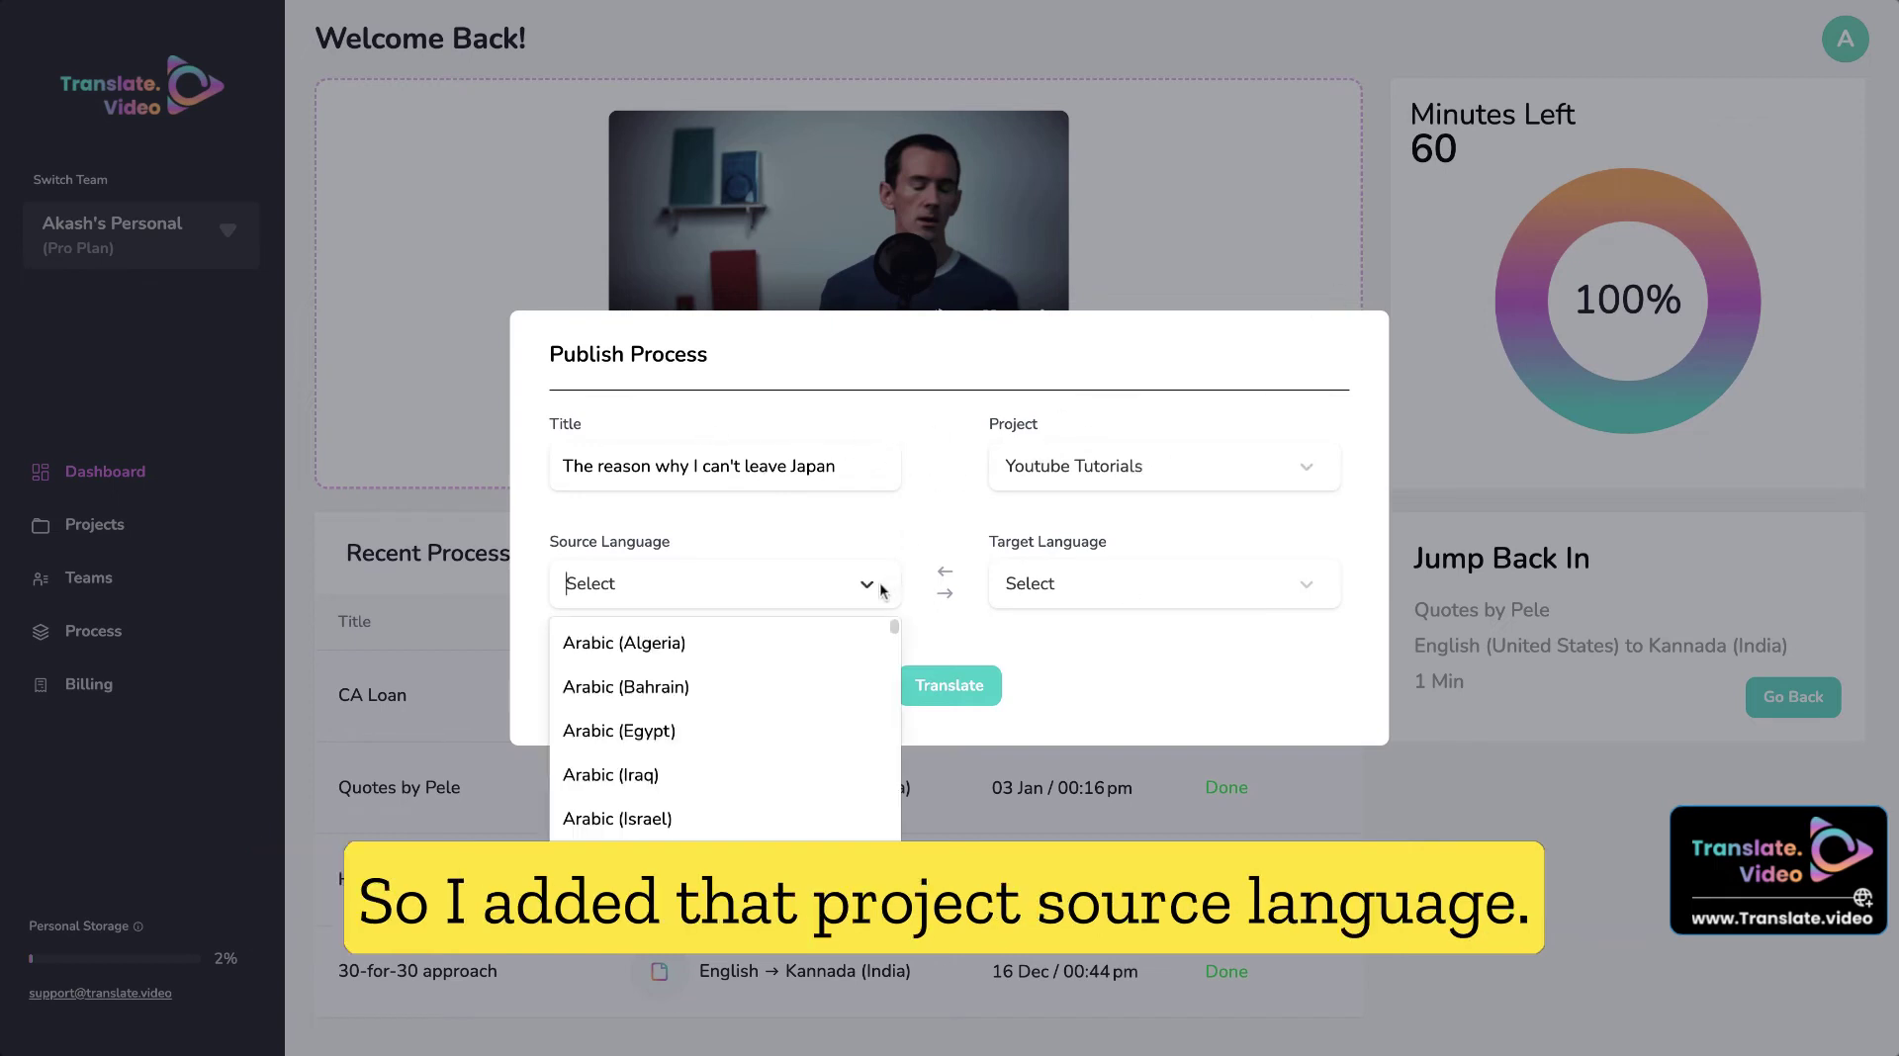
{"action": "type", "text": "japa"}
{"action": "left_click", "coordinate": [801, 634]}
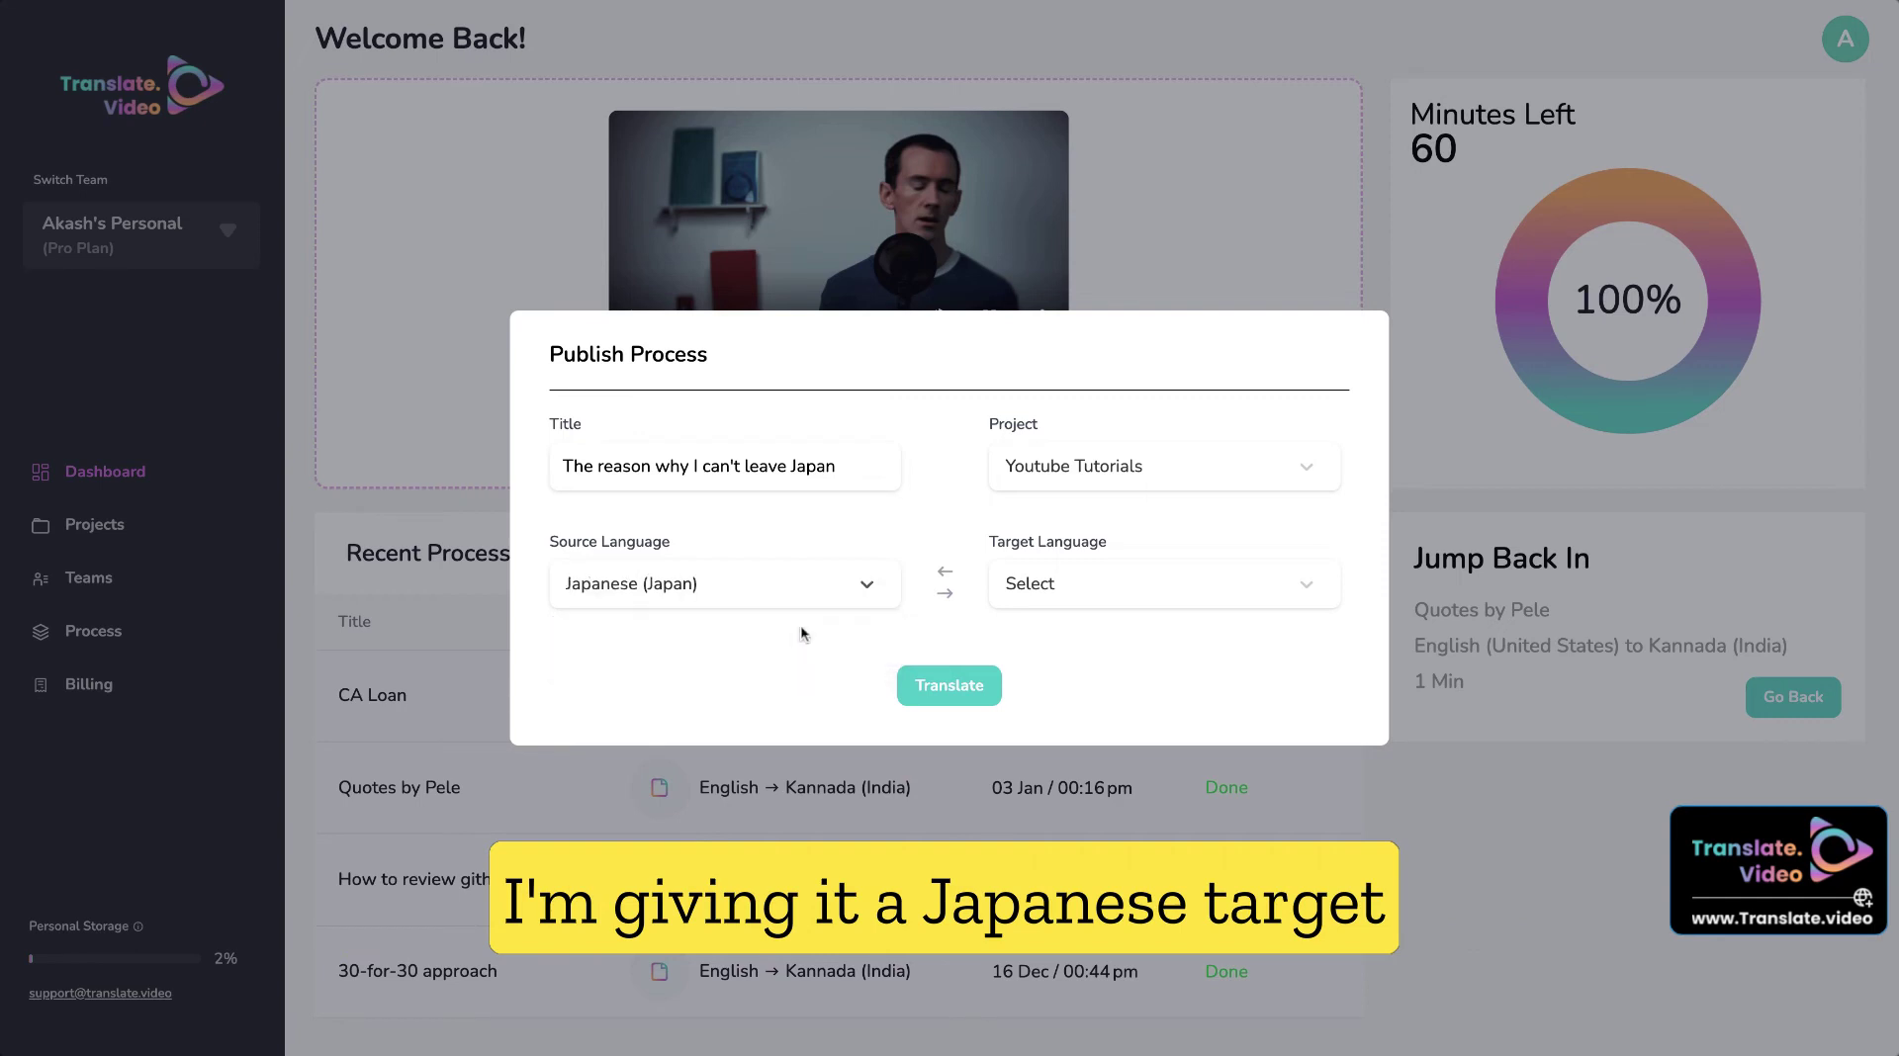
{"action": "left_click", "coordinate": [1144, 586]}
{"action": "type", "text": "engl"}
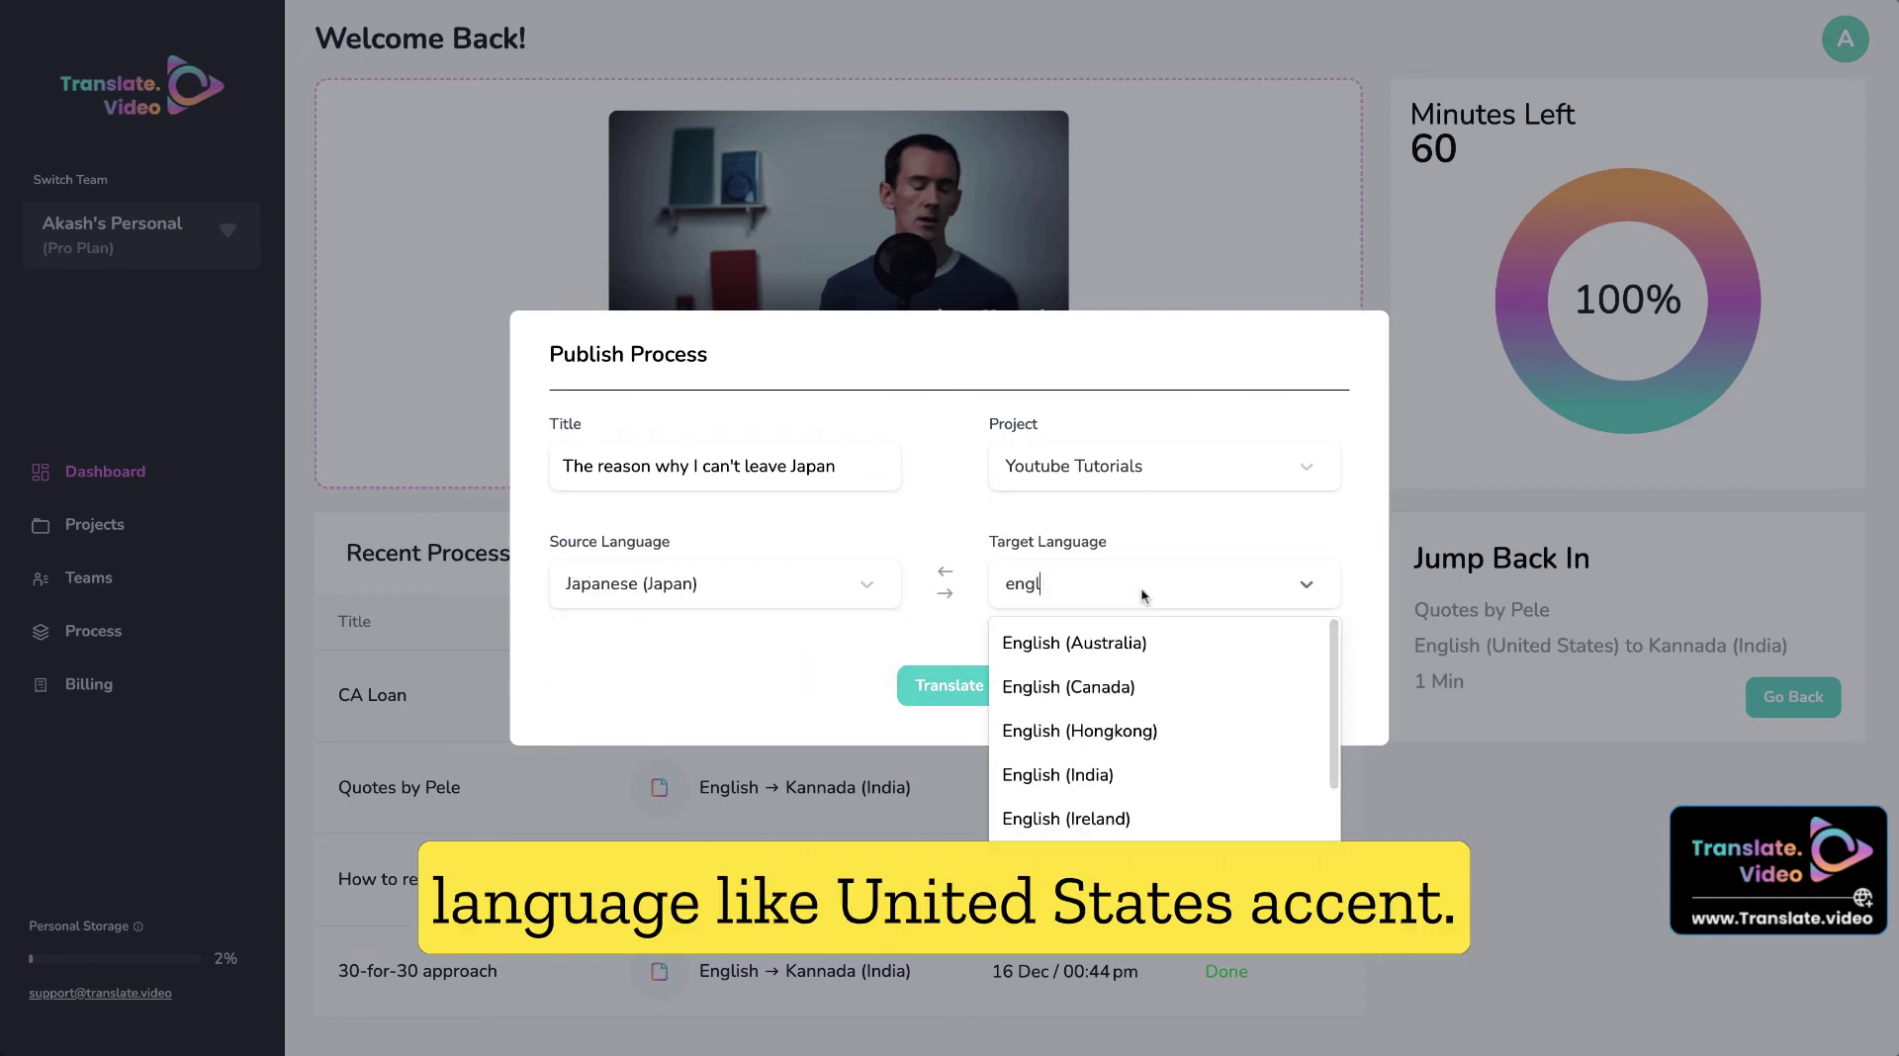
{"action": "type", "text": "ish"}
{"action": "scroll", "coordinate": [1110, 797], "scroll_direction": "down", "scroll_amount": 3}
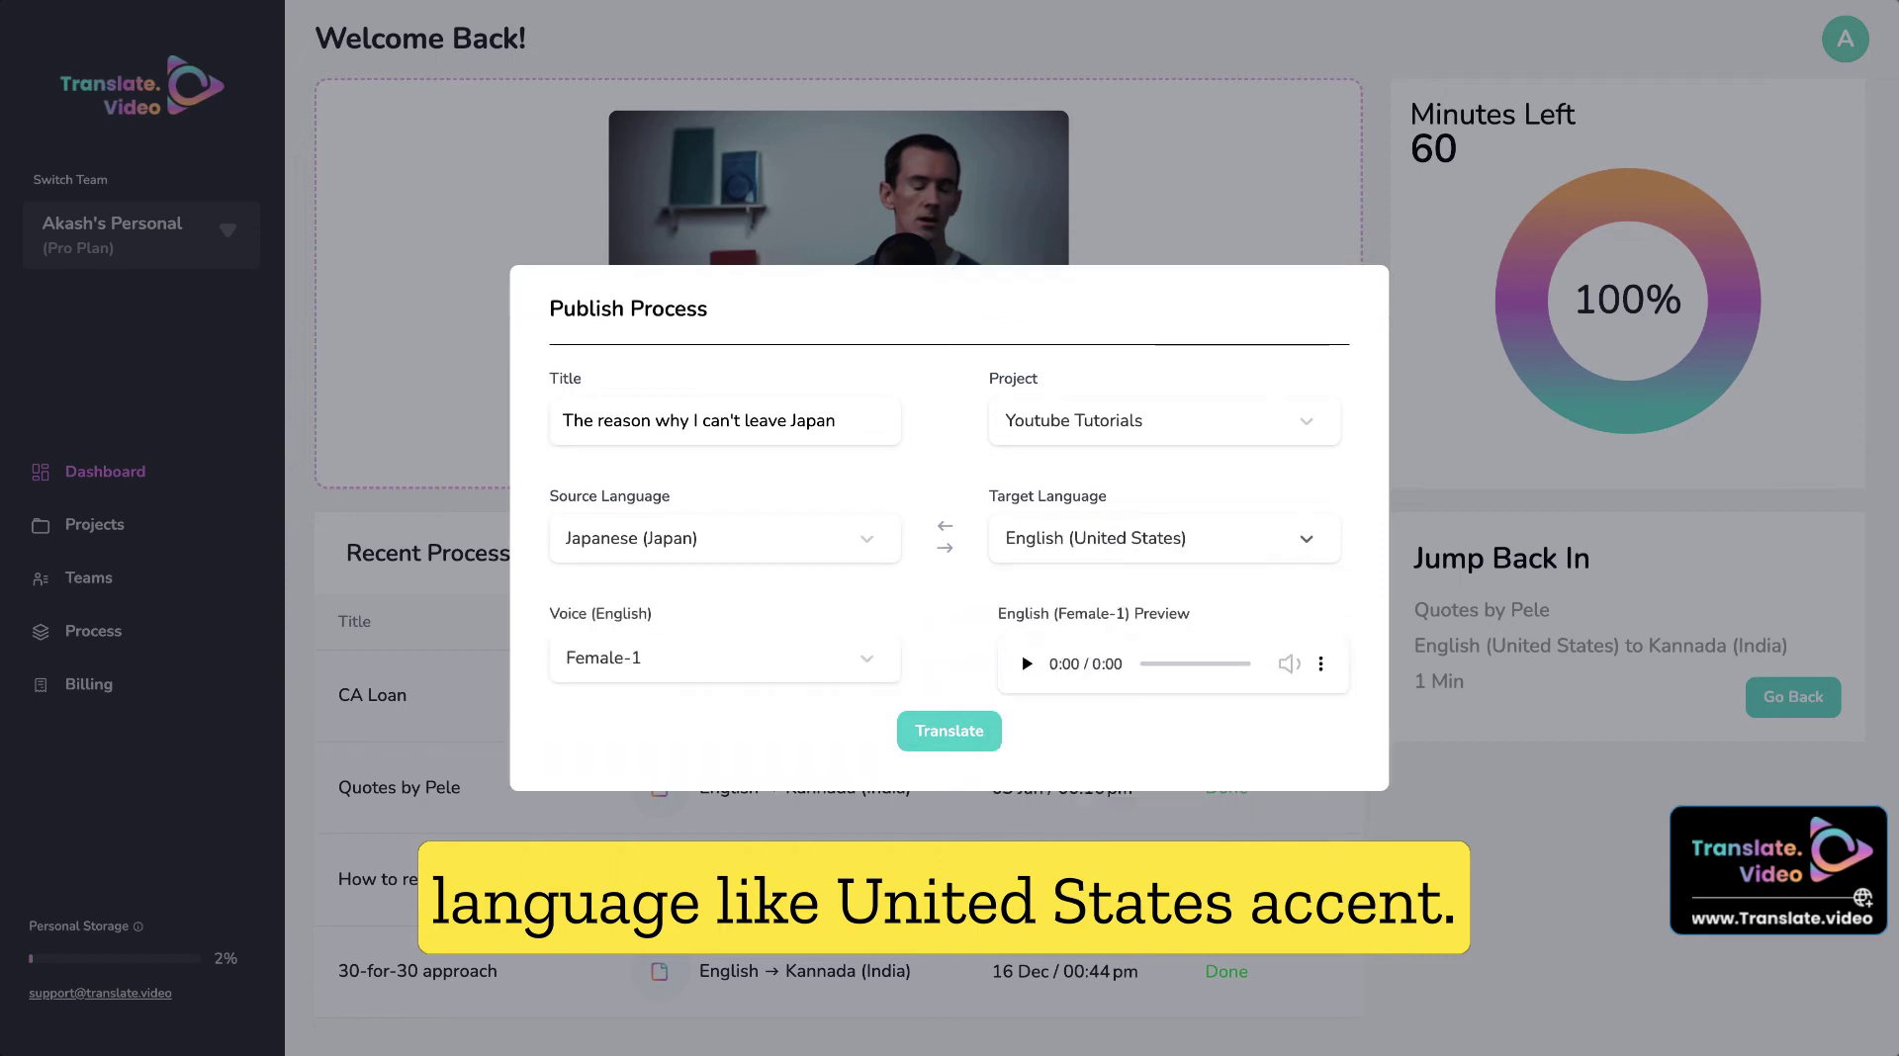
Preview Male-1 and Male-21 voices, choose Male-21, and start translating
{"action": "left_click", "coordinate": [858, 675]}
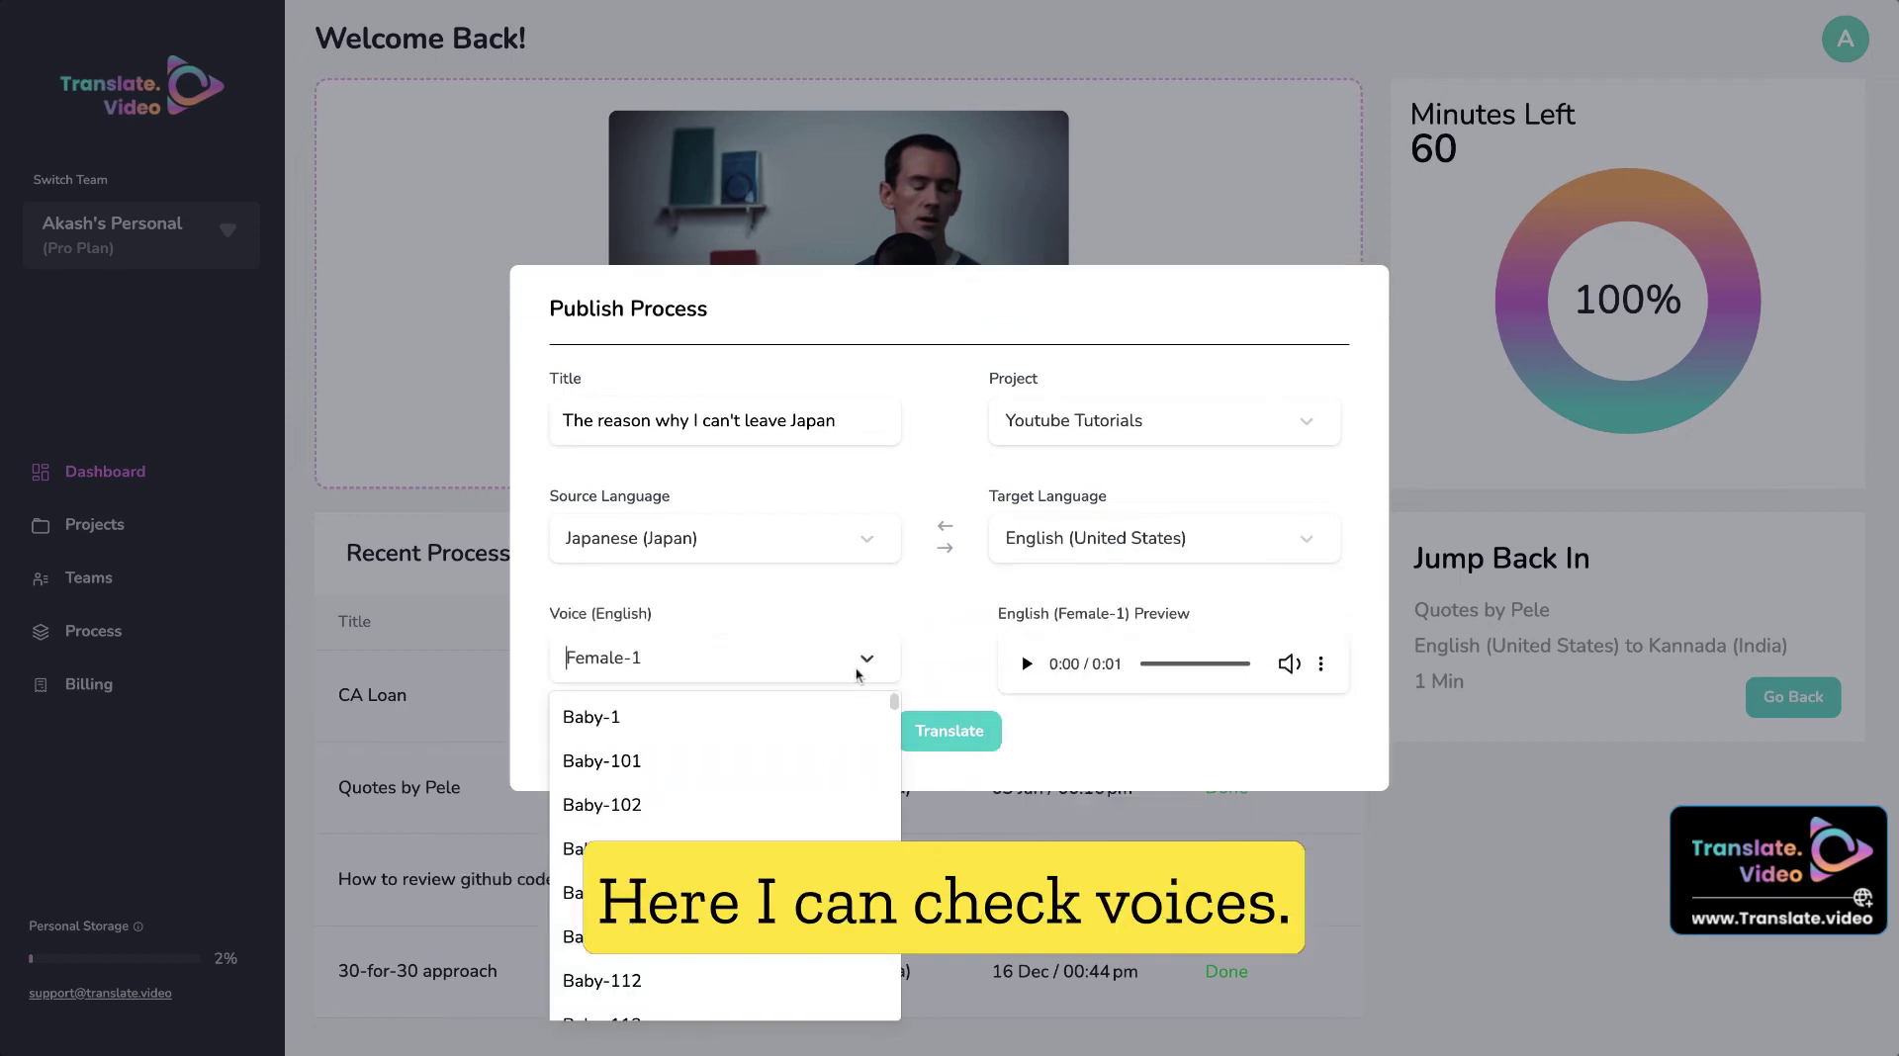
{"action": "type", "text": "male"}
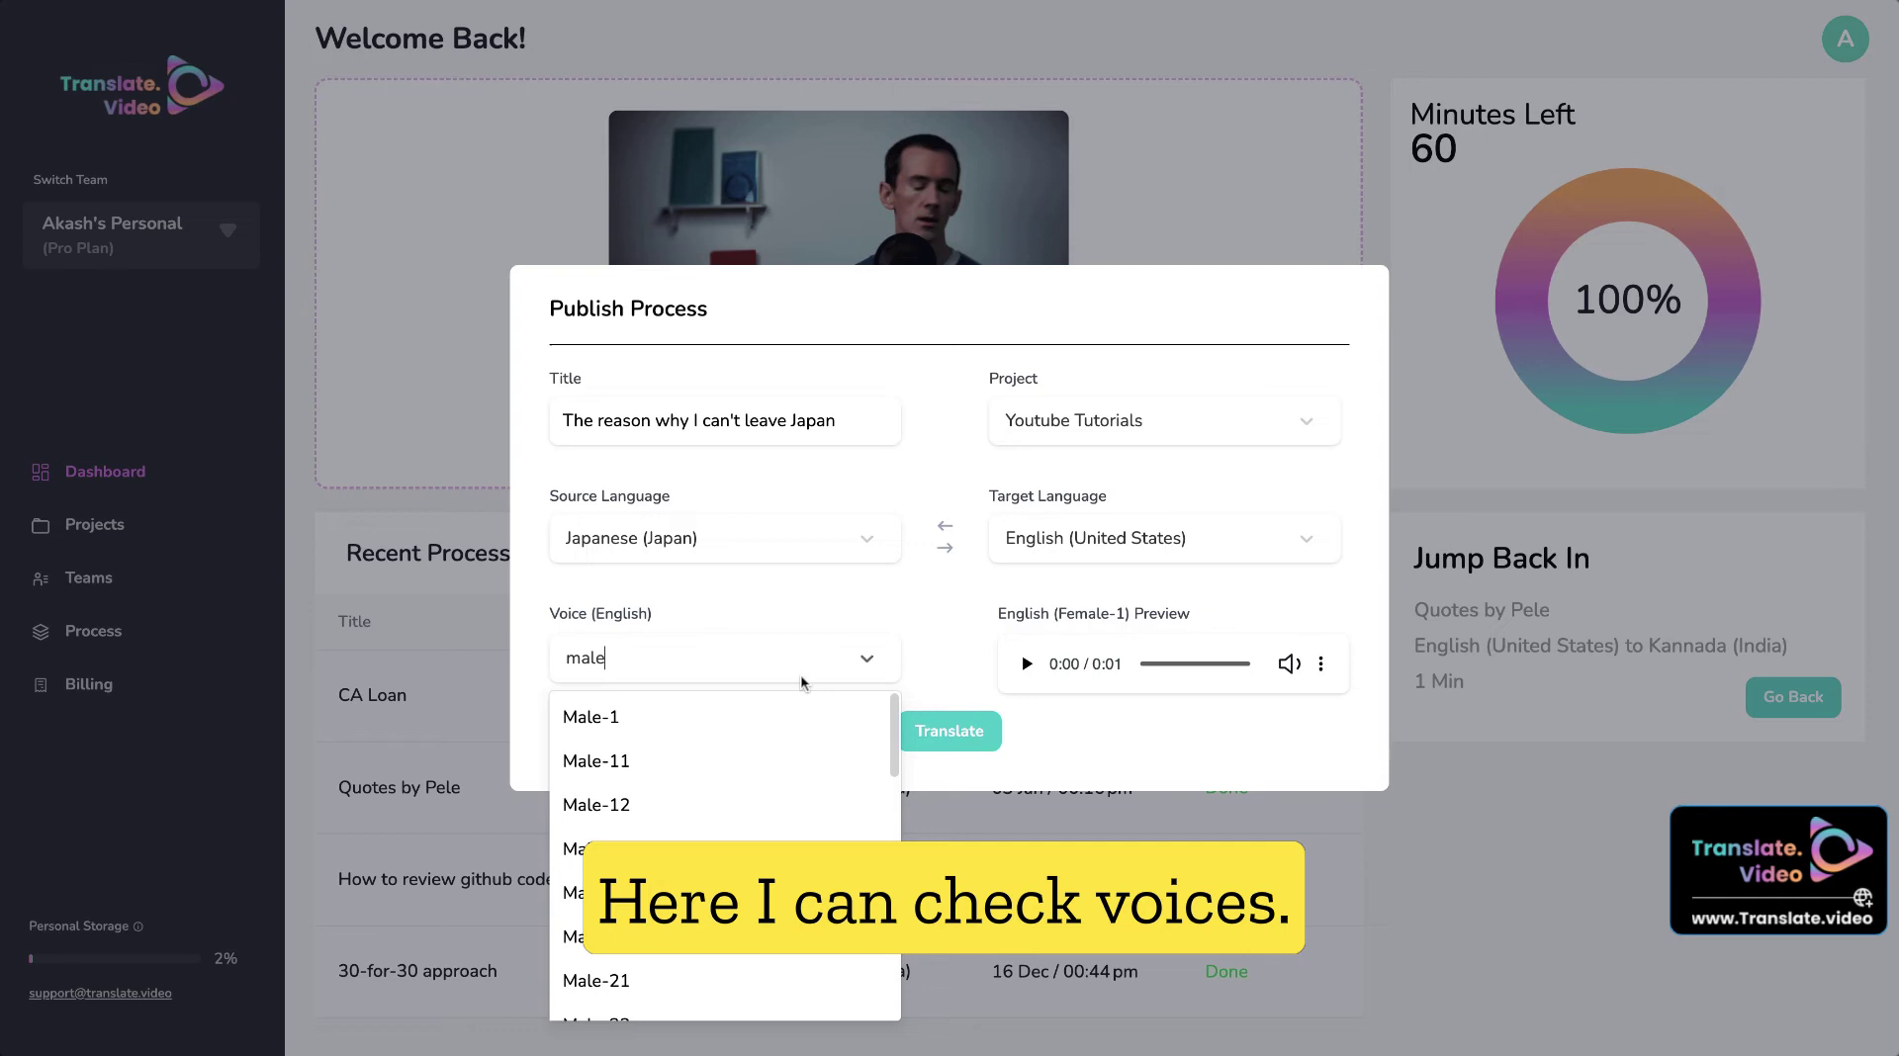
{"action": "left_click", "coordinate": [754, 717]}
{"action": "left_click", "coordinate": [1026, 663]}
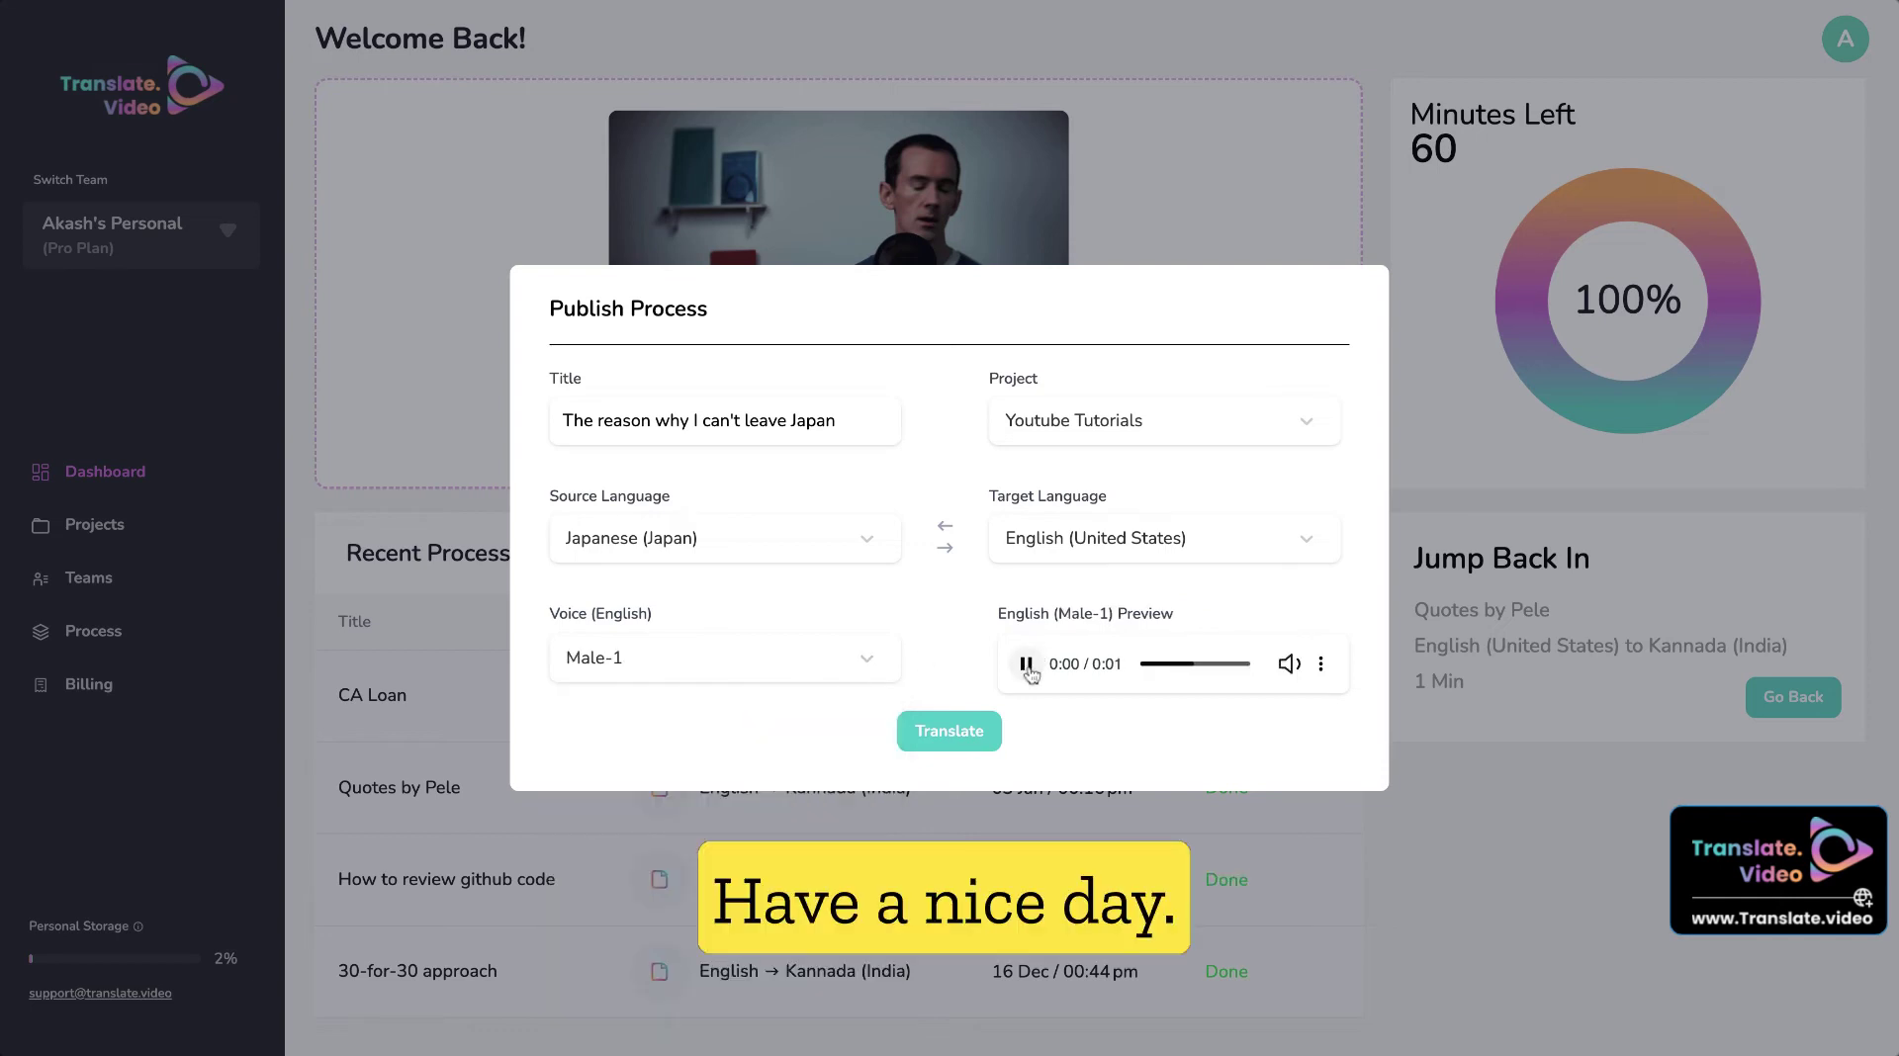
{"action": "left_click", "coordinate": [829, 672]}
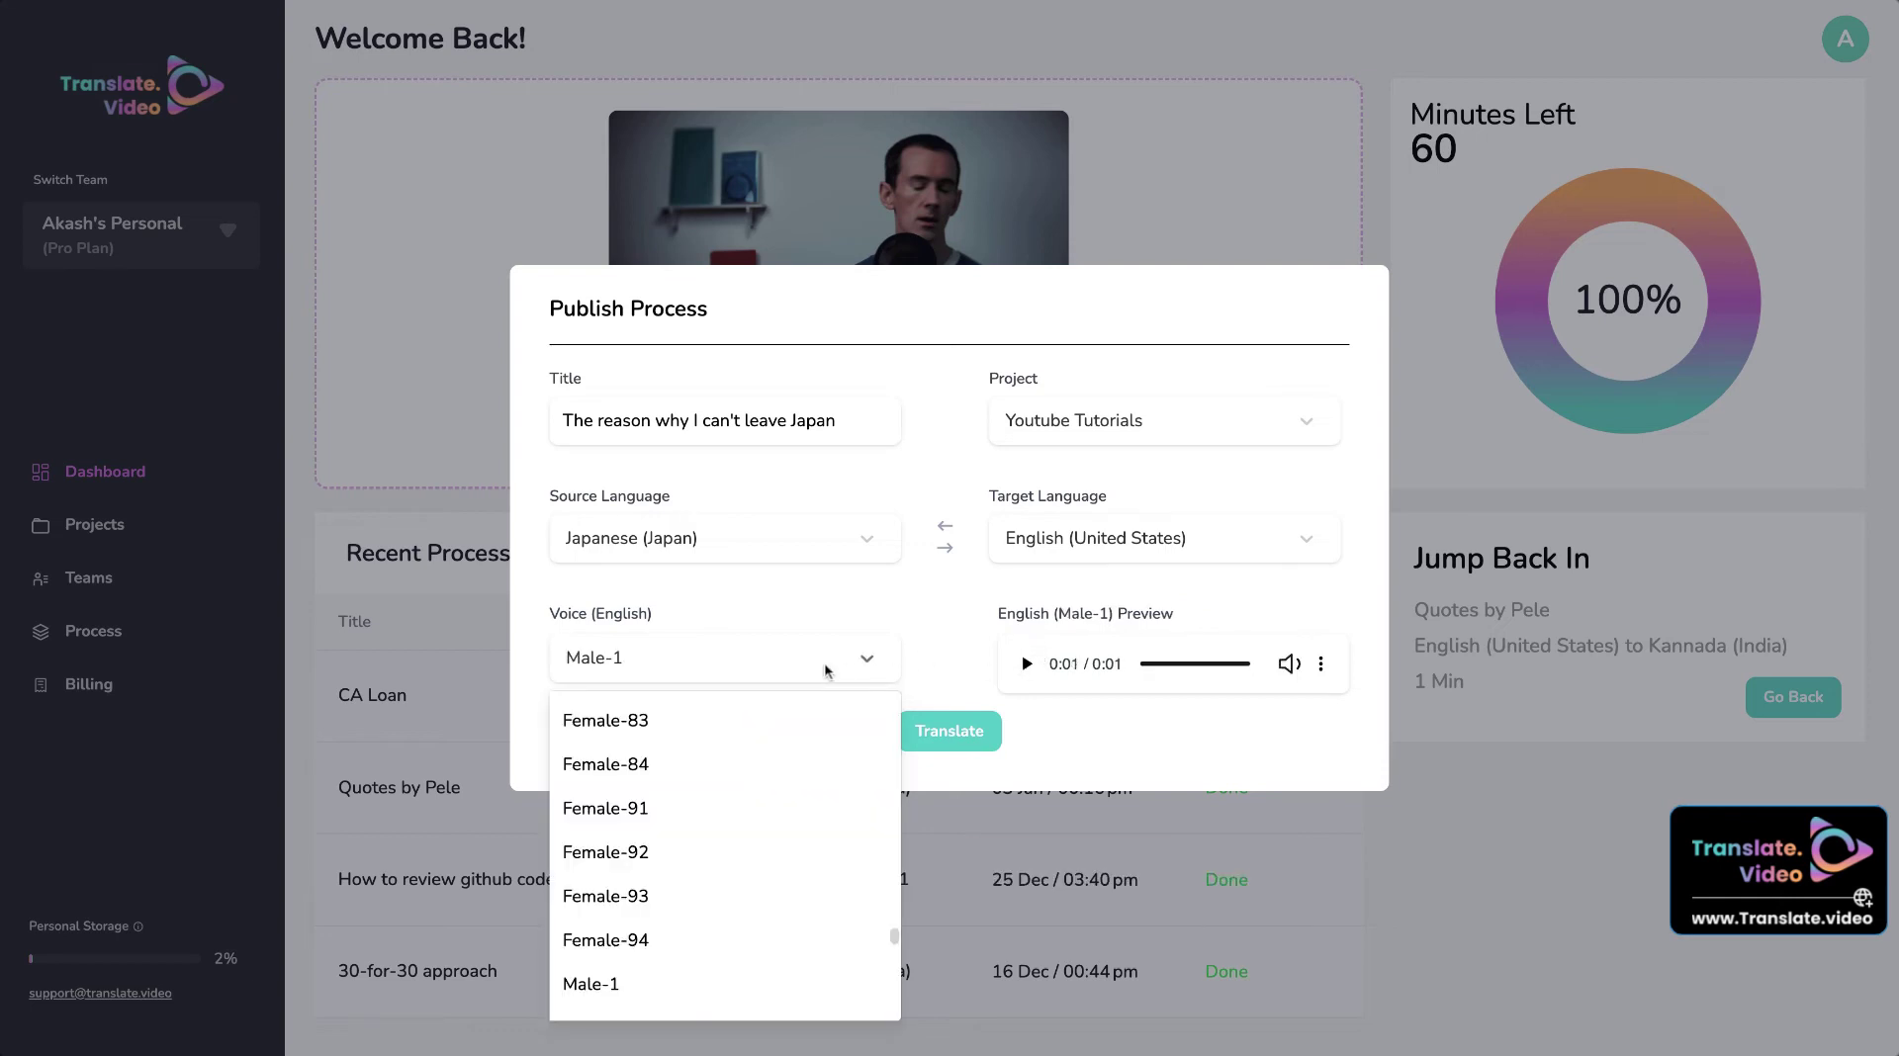
{"action": "type", "text": "ma"}
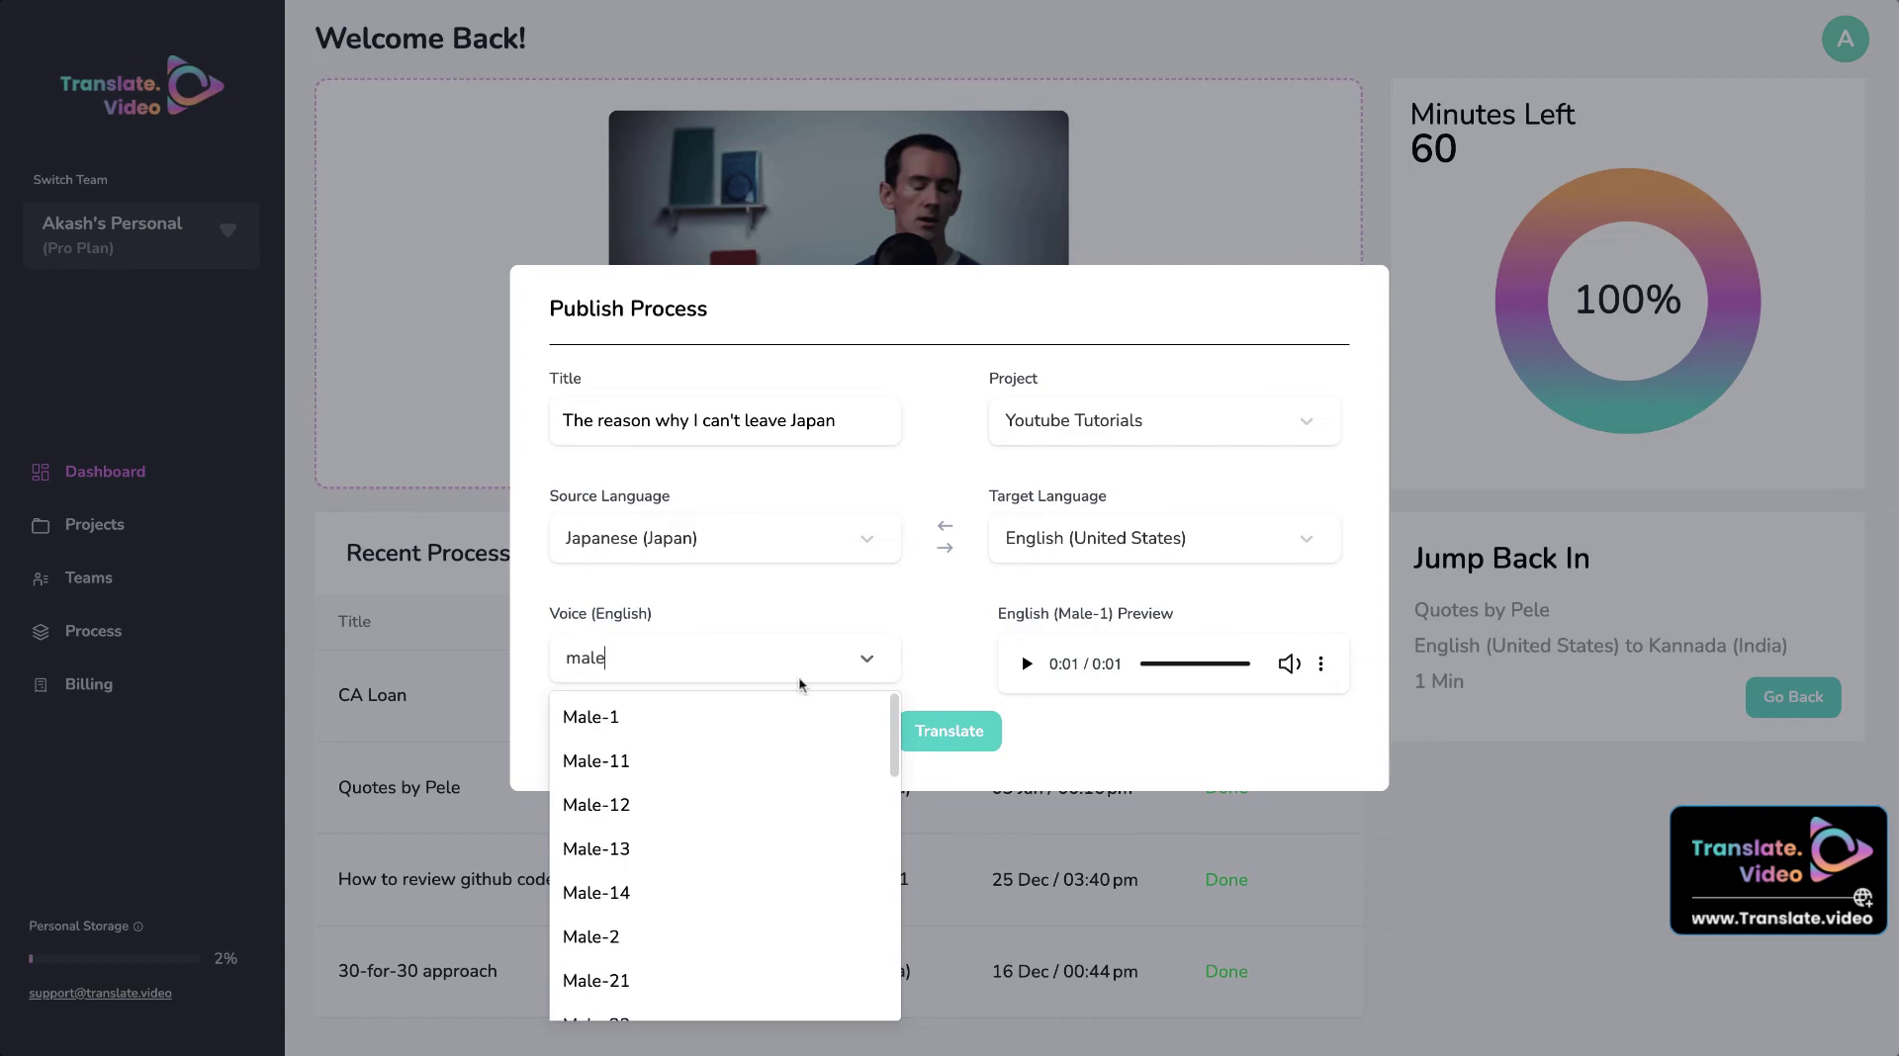
{"action": "left_click", "coordinate": [660, 980]}
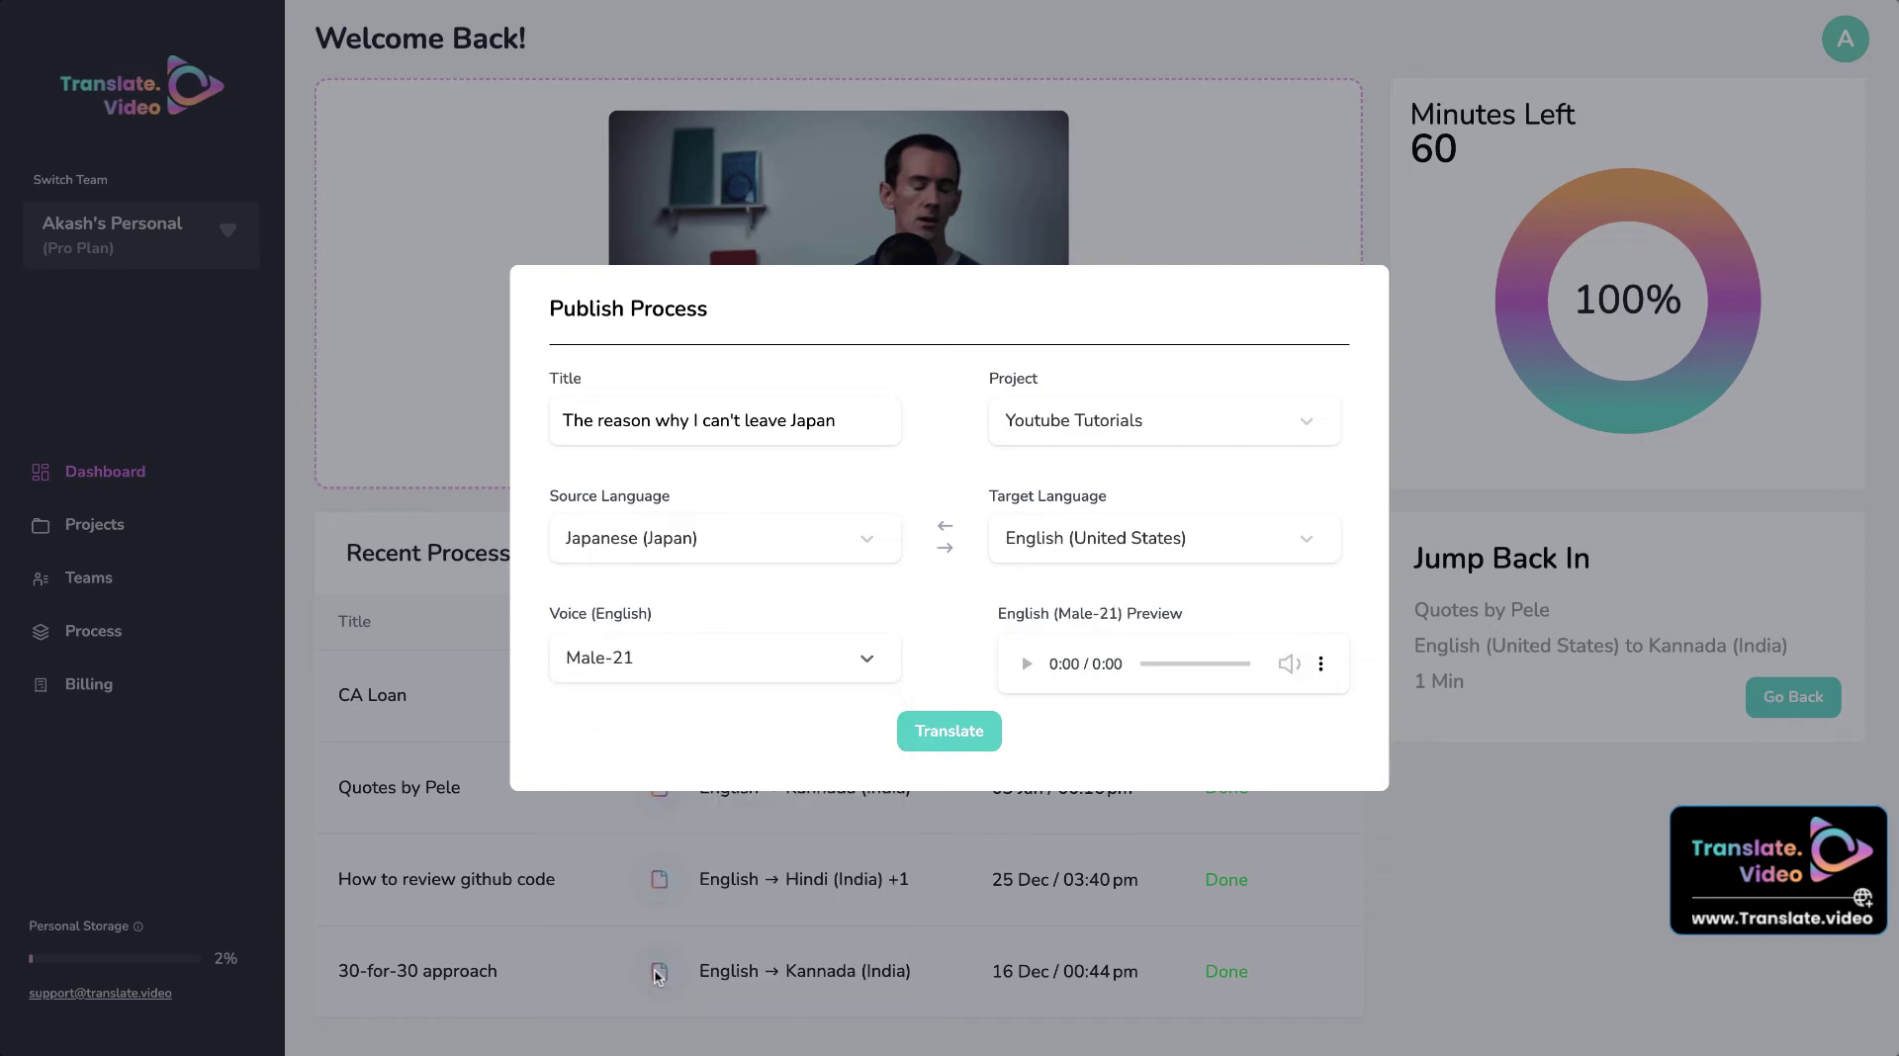
{"action": "left_click", "coordinate": [1038, 666]}
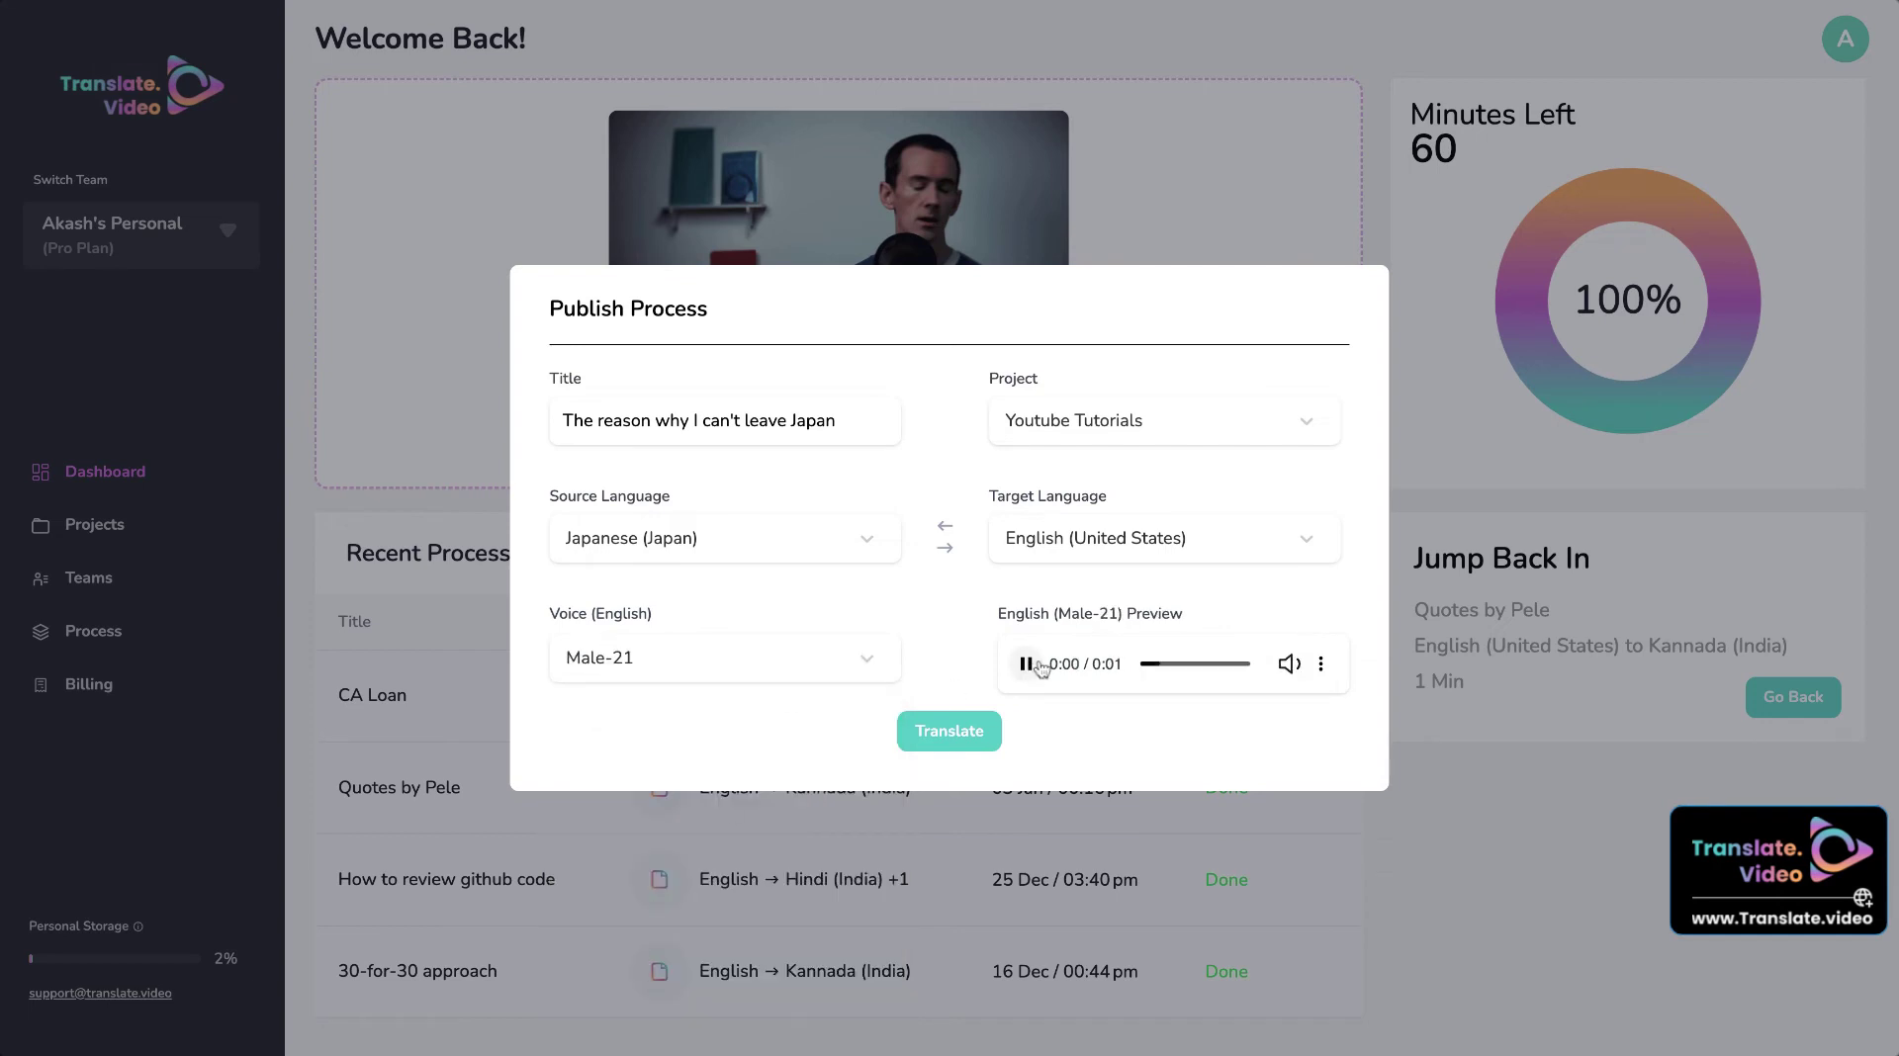
{"action": "left_click", "coordinate": [973, 733]}
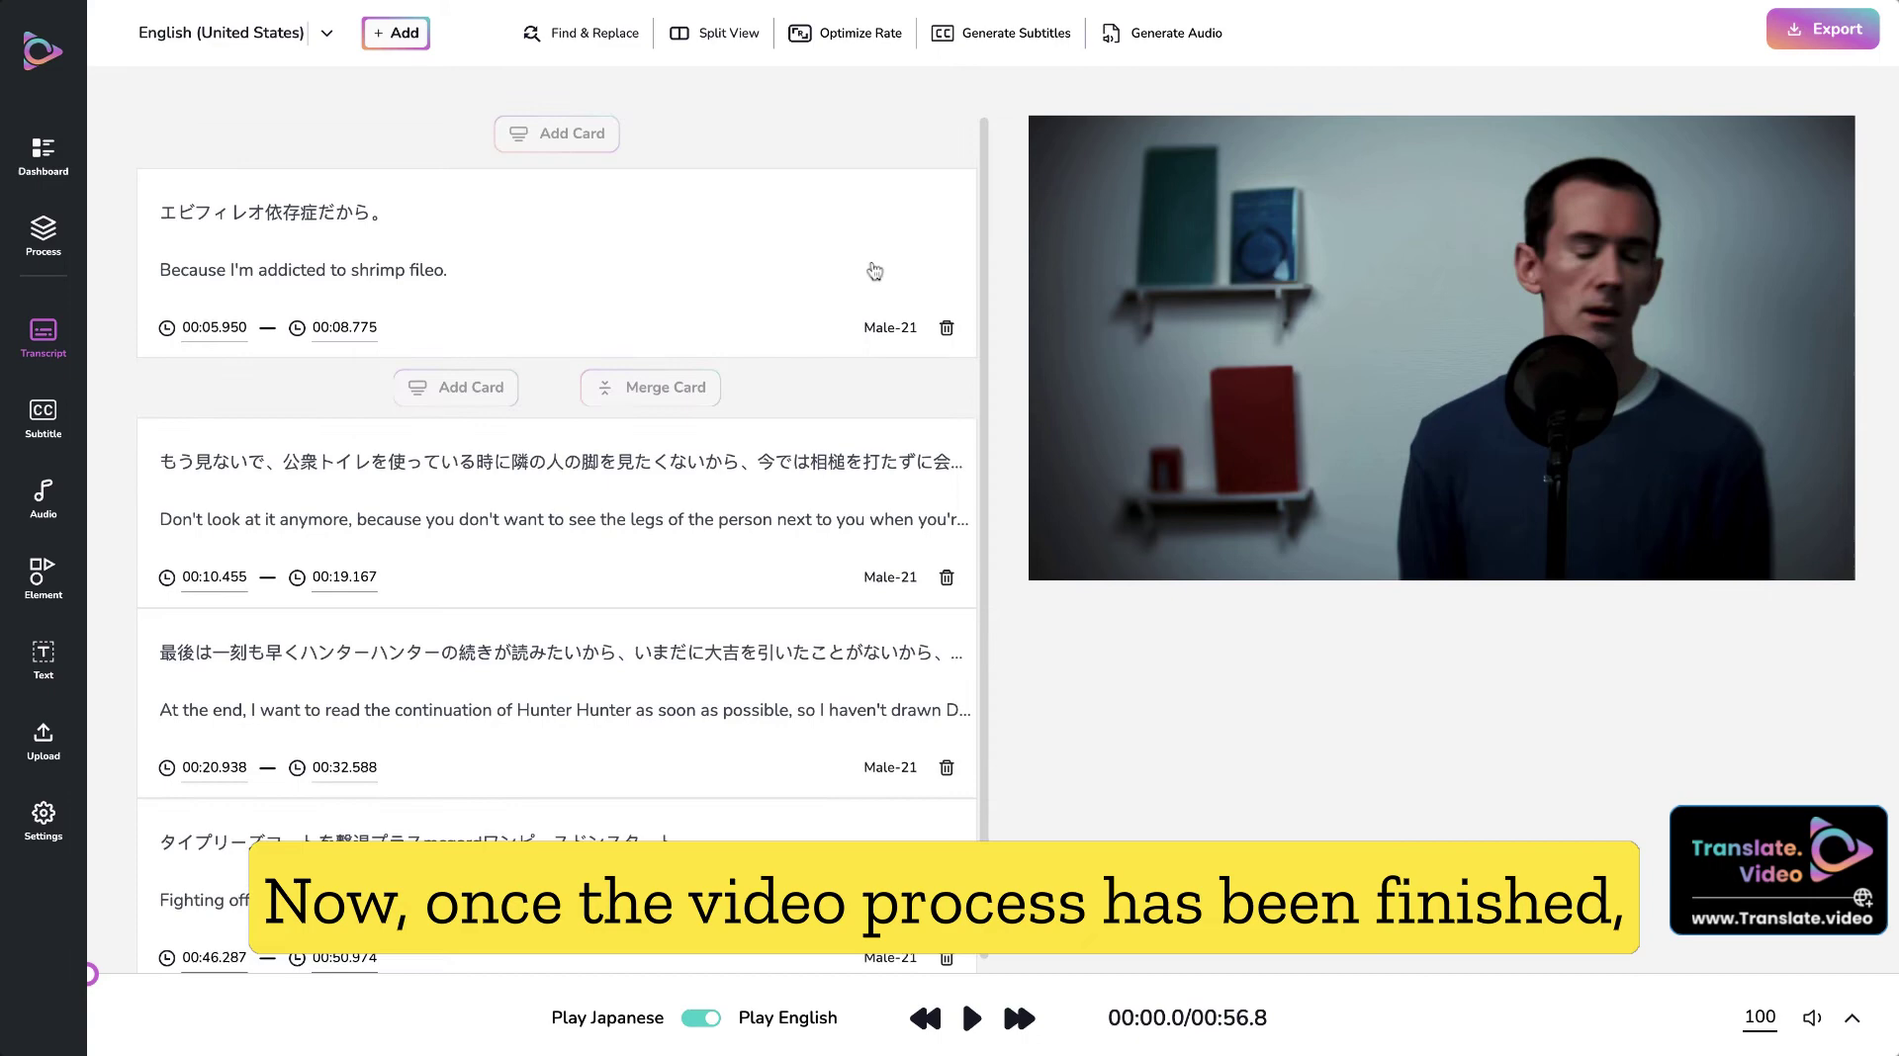
{"action": "mouse_move", "coordinate": [834, 512]}
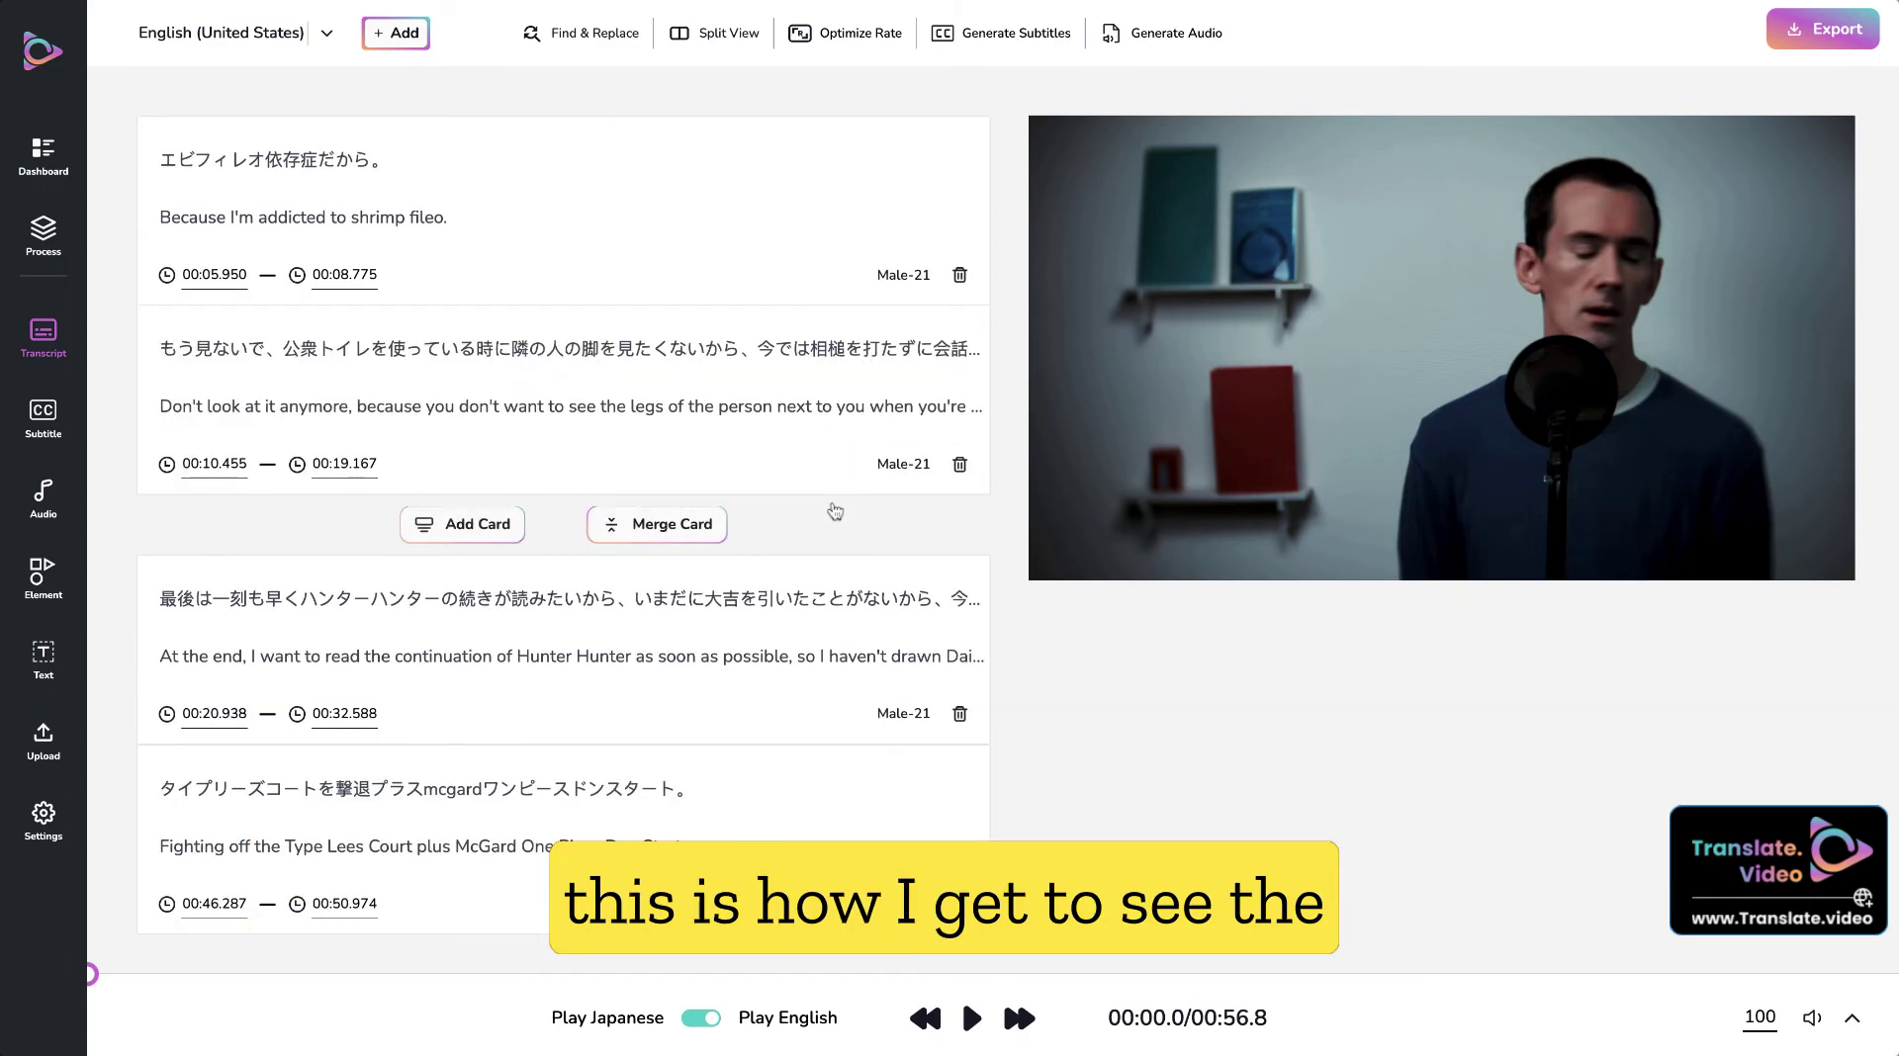
Open the first transcript card and play the translated video
{"action": "scroll", "coordinate": [835, 511], "scroll_direction": "up", "scroll_amount": 1}
{"action": "left_click", "coordinate": [423, 206]}
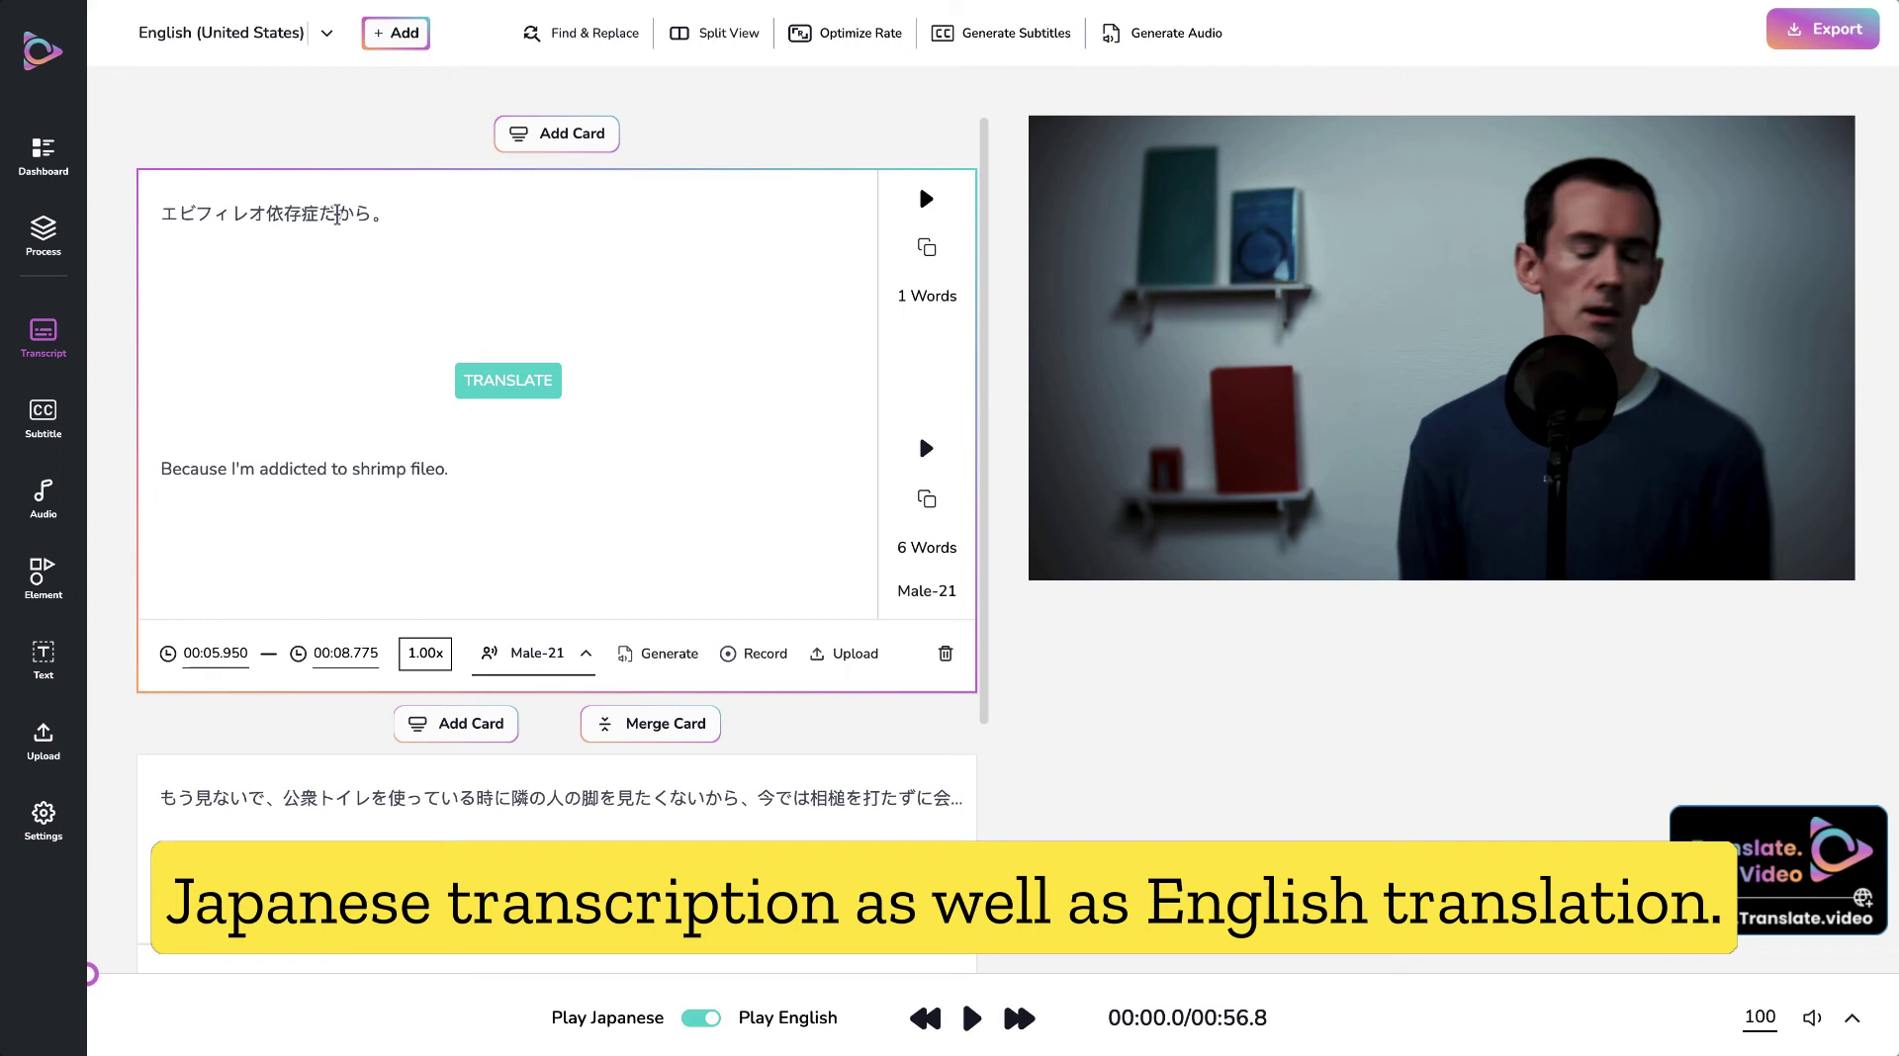
{"action": "scroll", "coordinate": [352, 475], "scroll_direction": "down", "scroll_amount": 1}
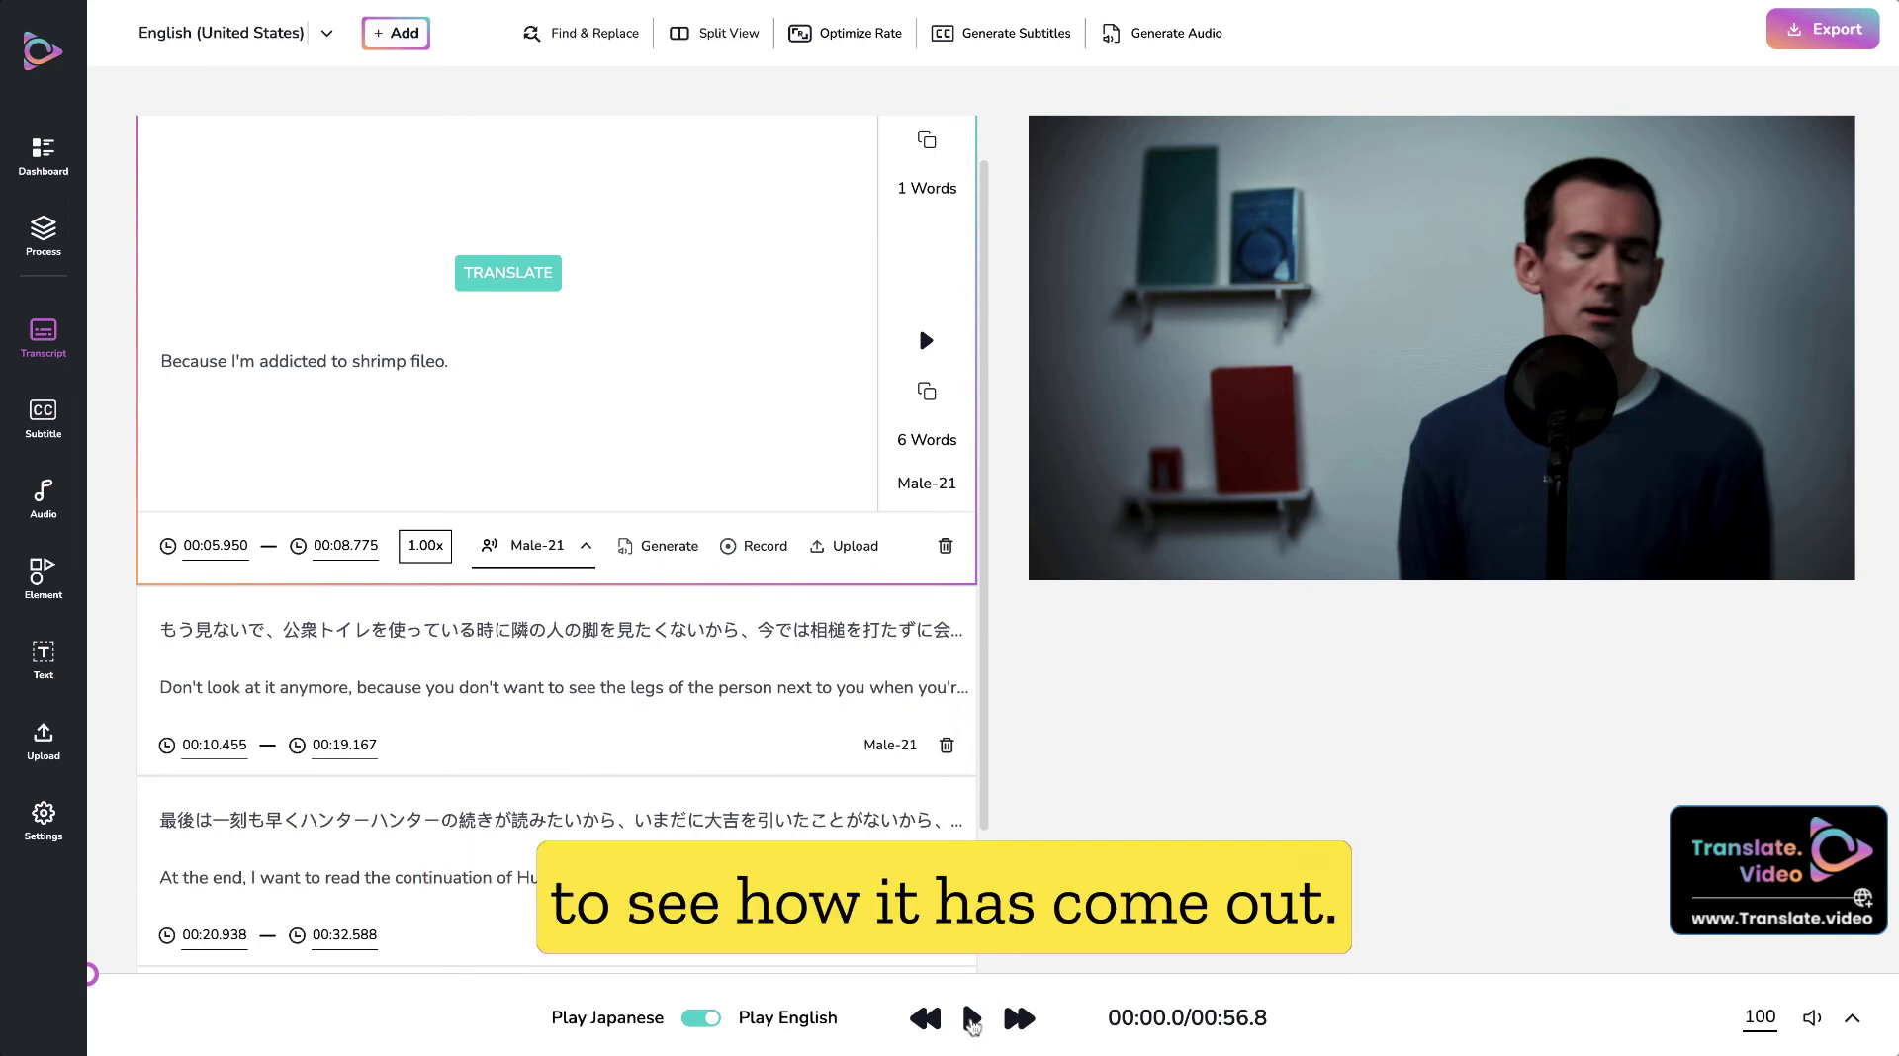
{"action": "left_click", "coordinate": [979, 1024]}
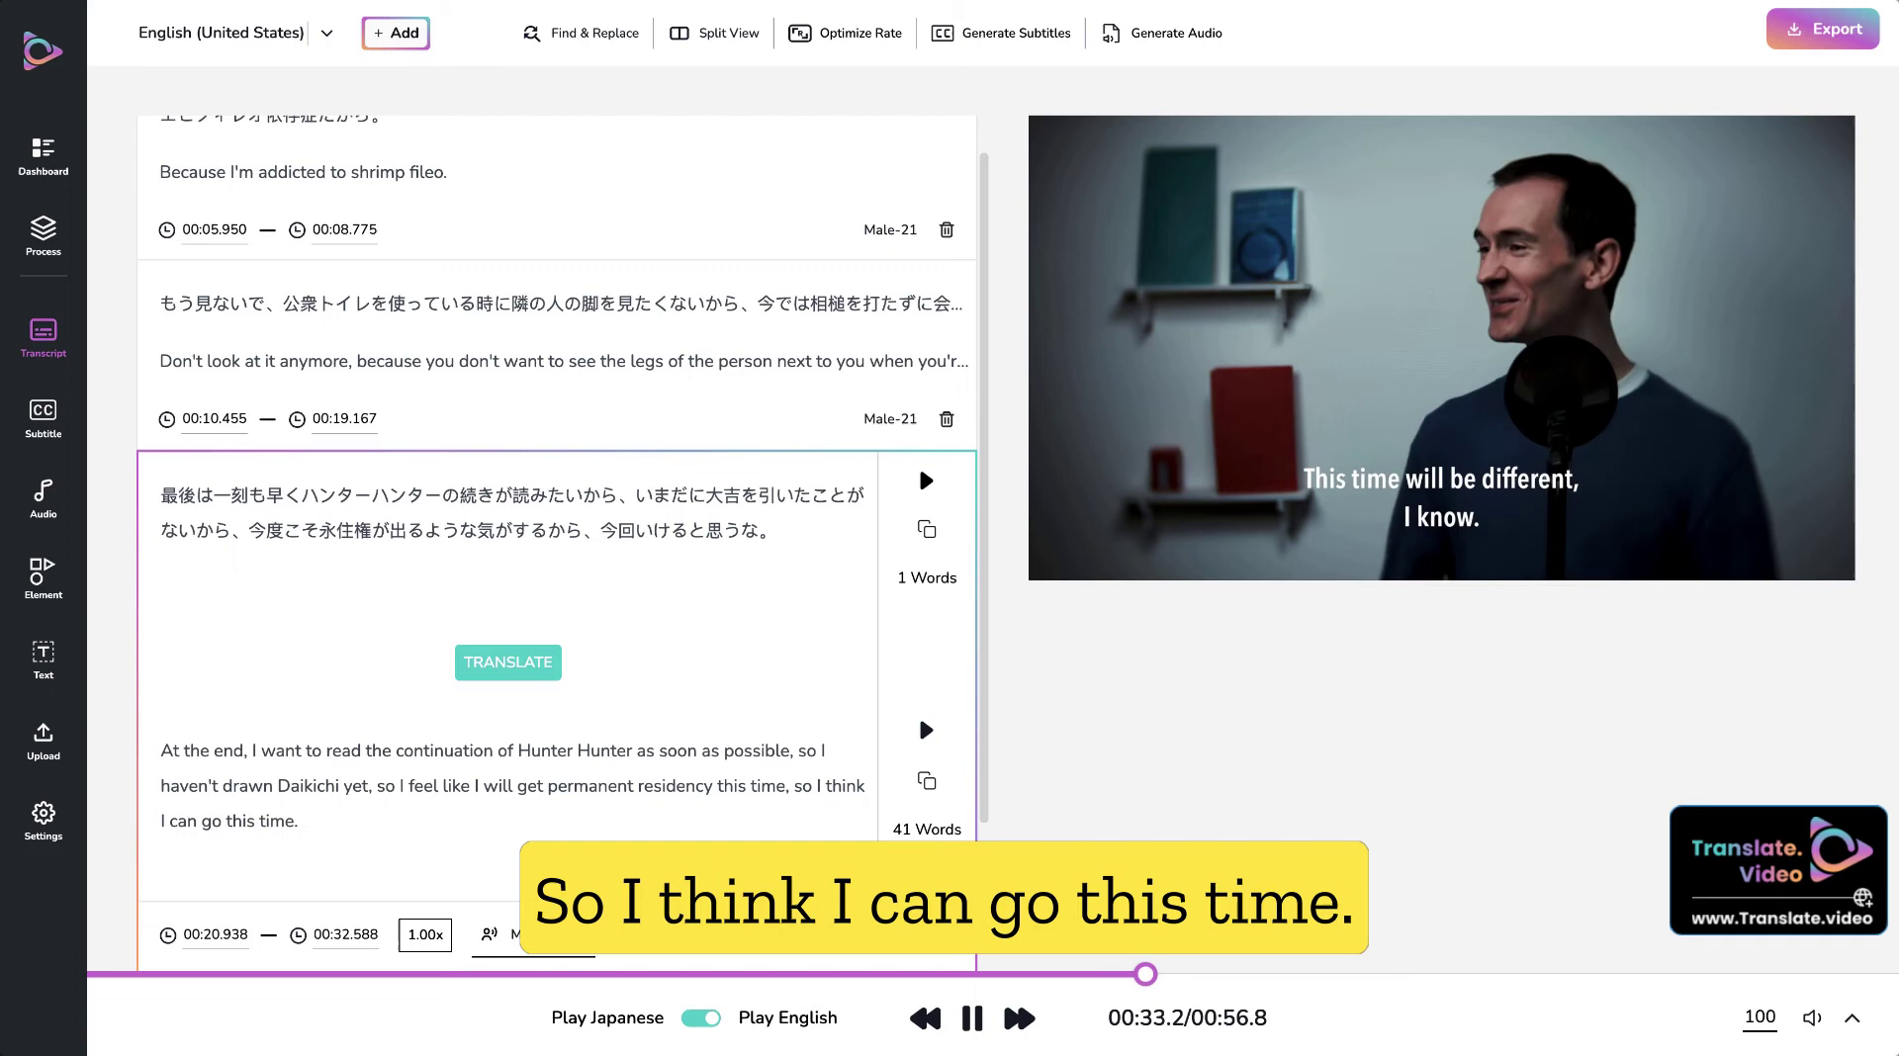
Rewind the preview to 00:31.9 where the third card's English line is spoken
{"action": "scroll", "coordinate": [697, 776], "scroll_direction": "down", "scroll_amount": 1}
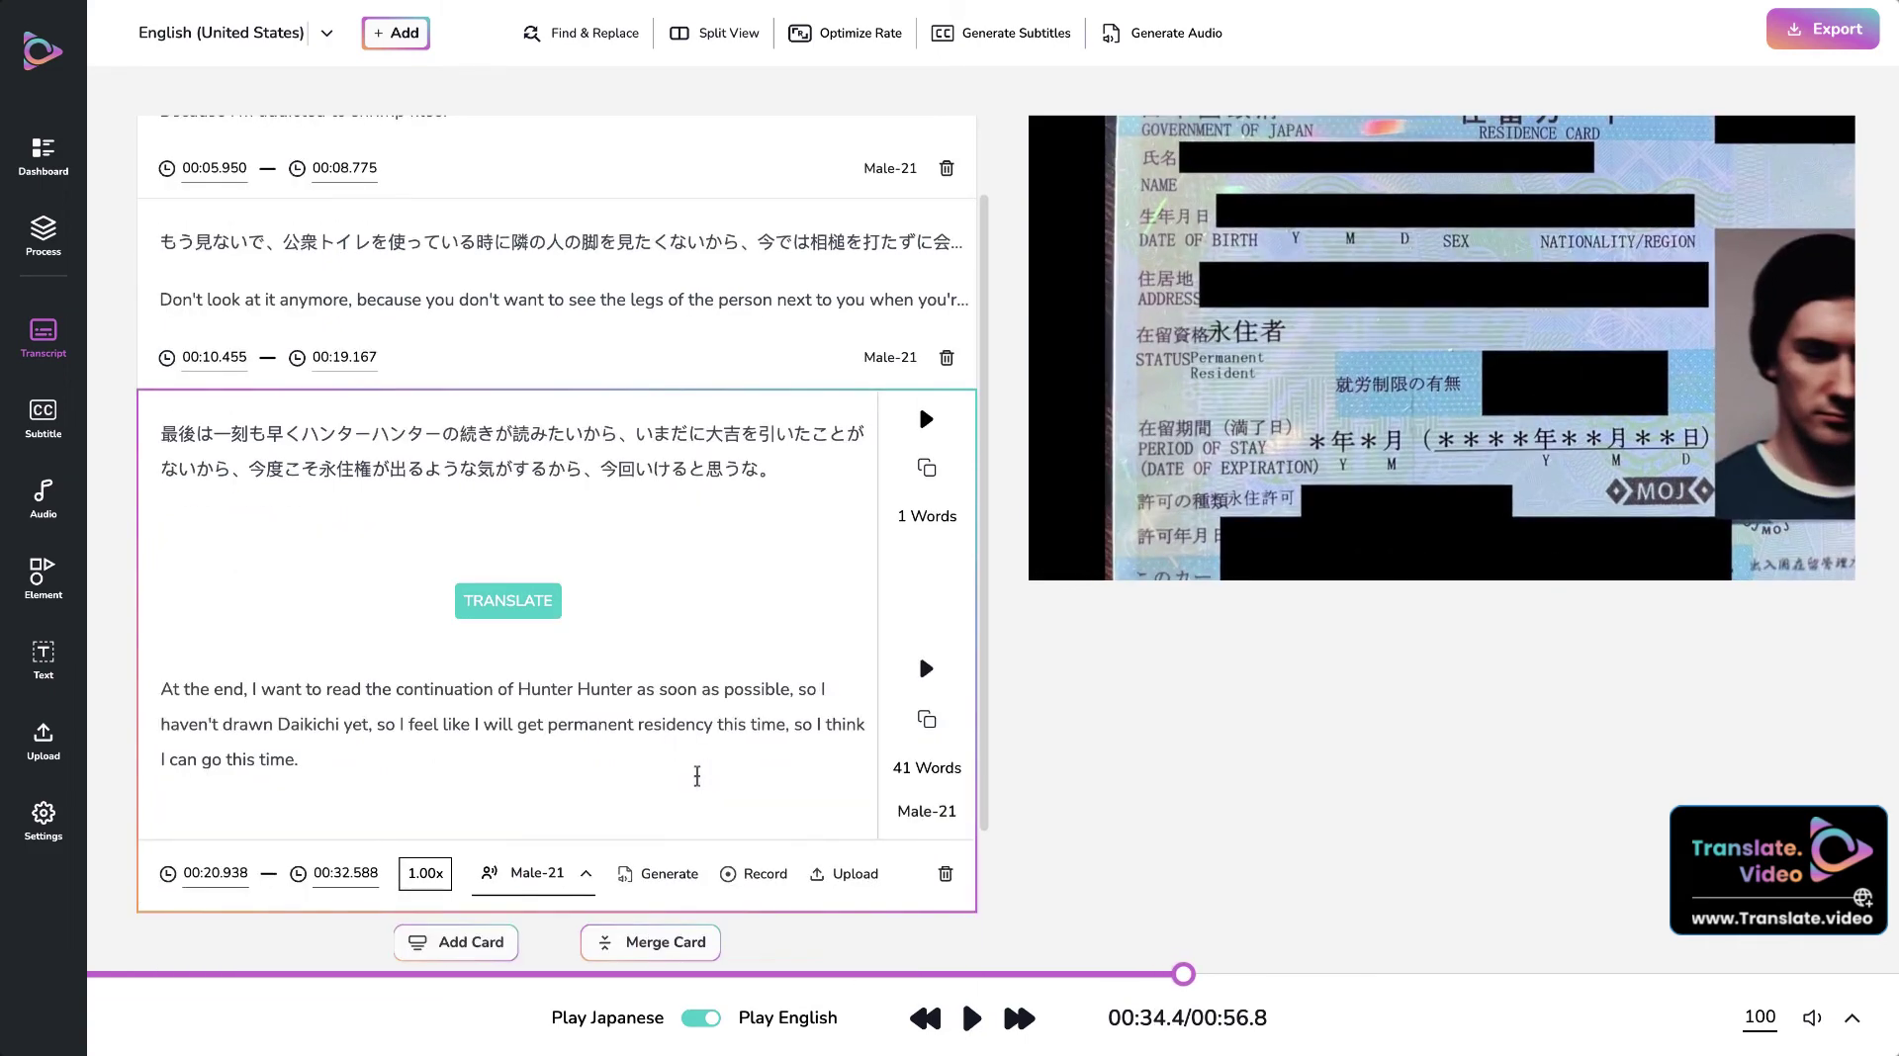
{"action": "scroll", "coordinate": [697, 777], "scroll_direction": "down", "scroll_amount": 3}
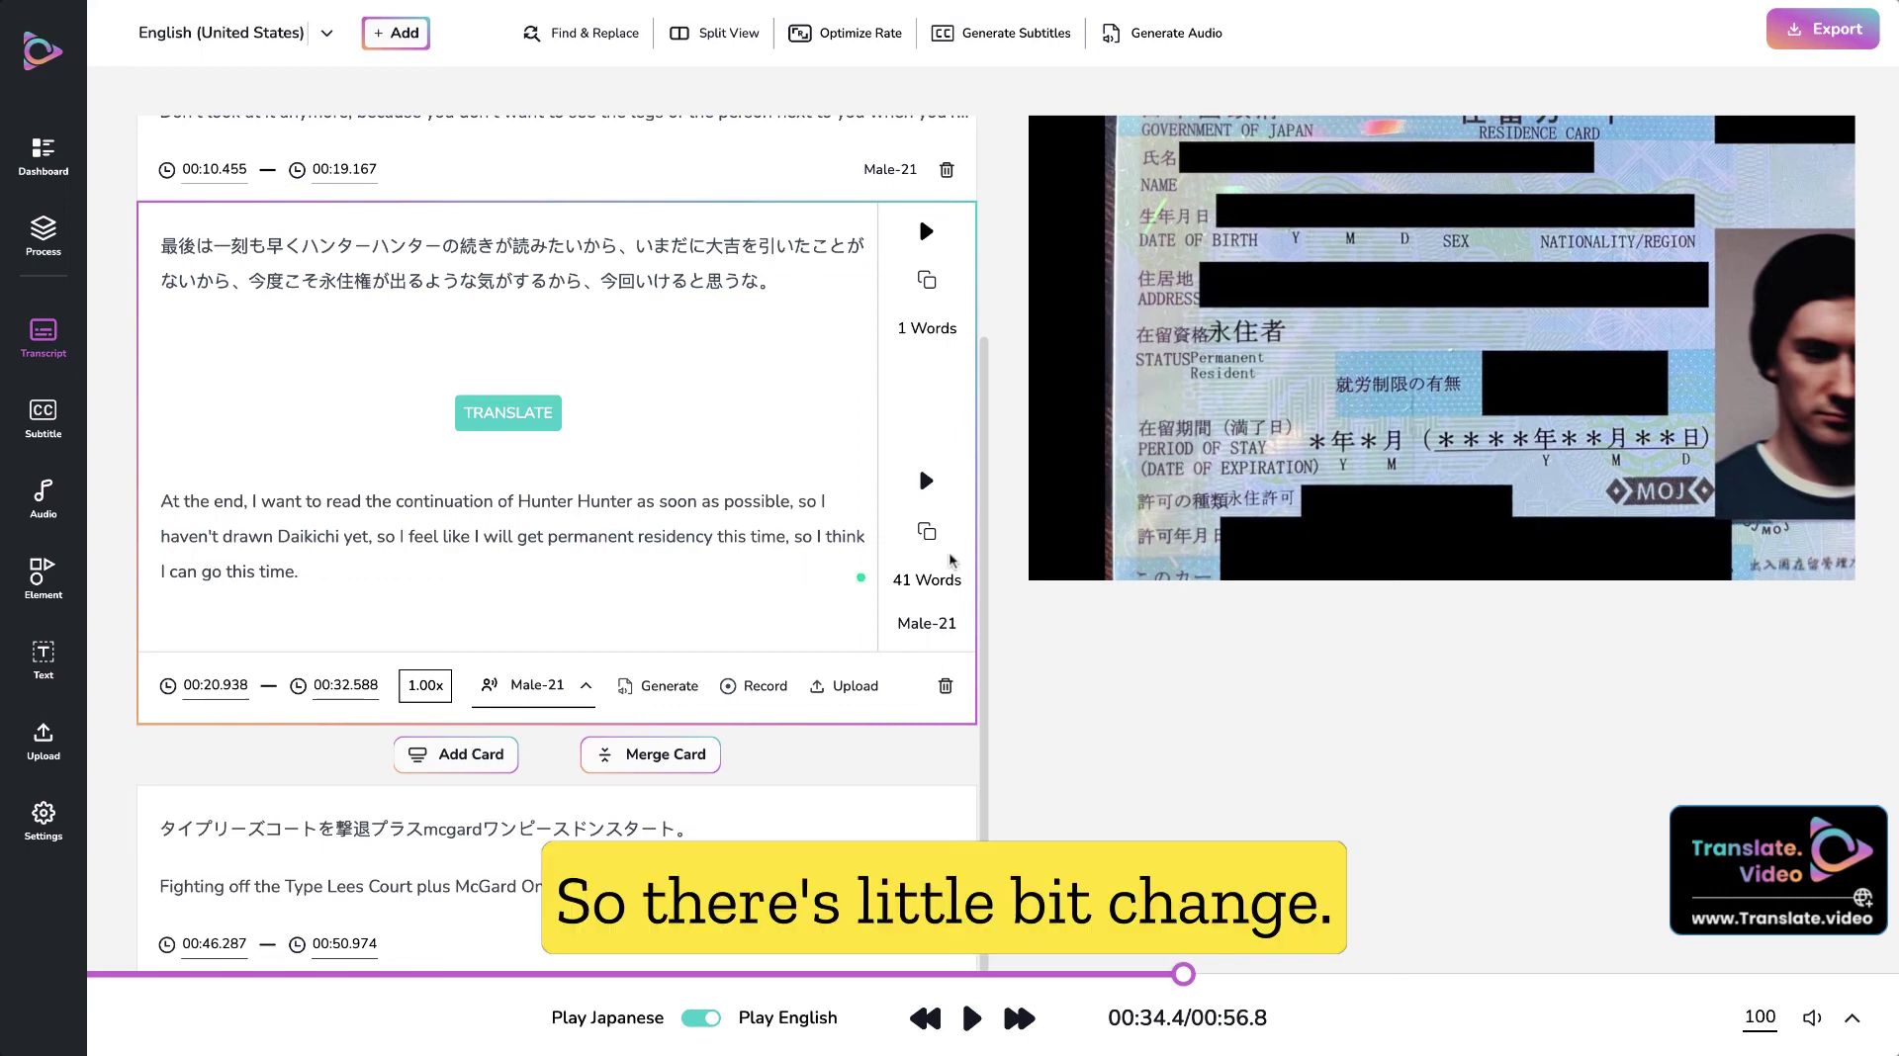
{"action": "left_click", "coordinate": [1138, 975]}
{"action": "left_click", "coordinate": [1105, 975]}
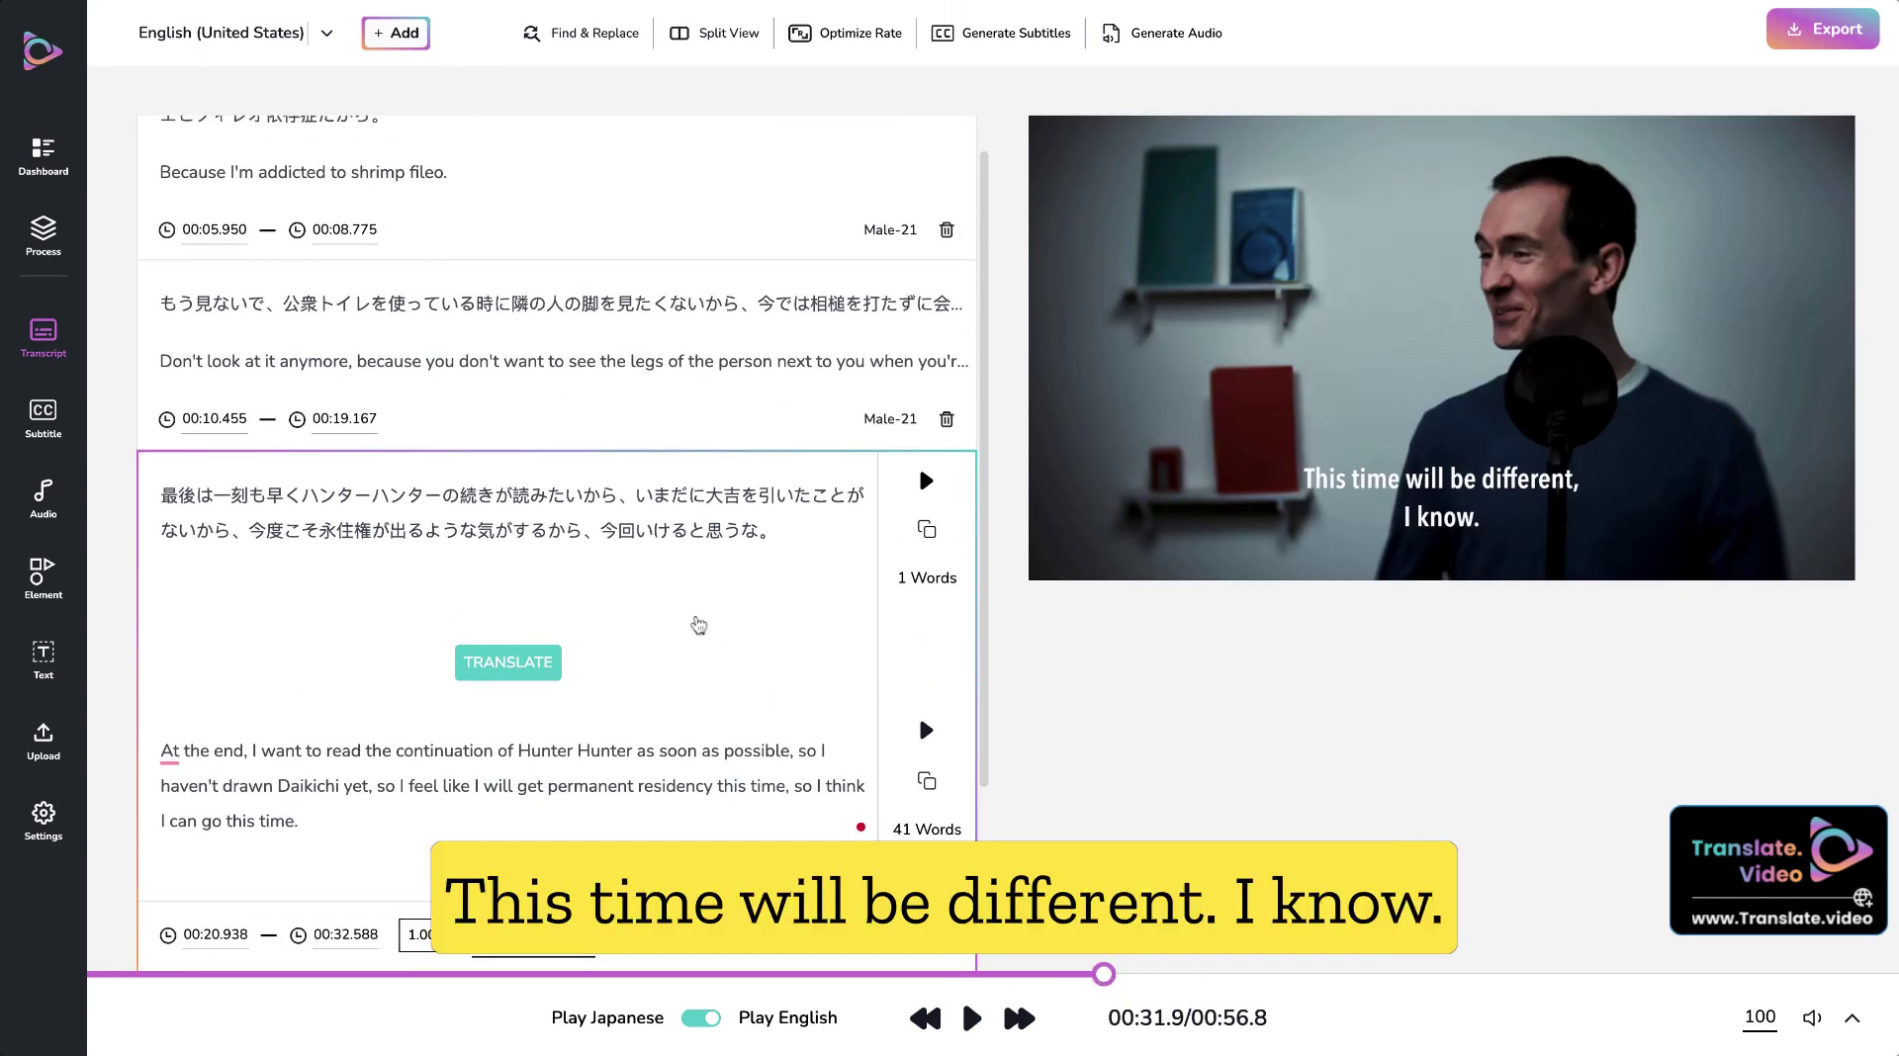
{"action": "scroll", "coordinate": [692, 623], "scroll_direction": "down", "scroll_amount": 1}
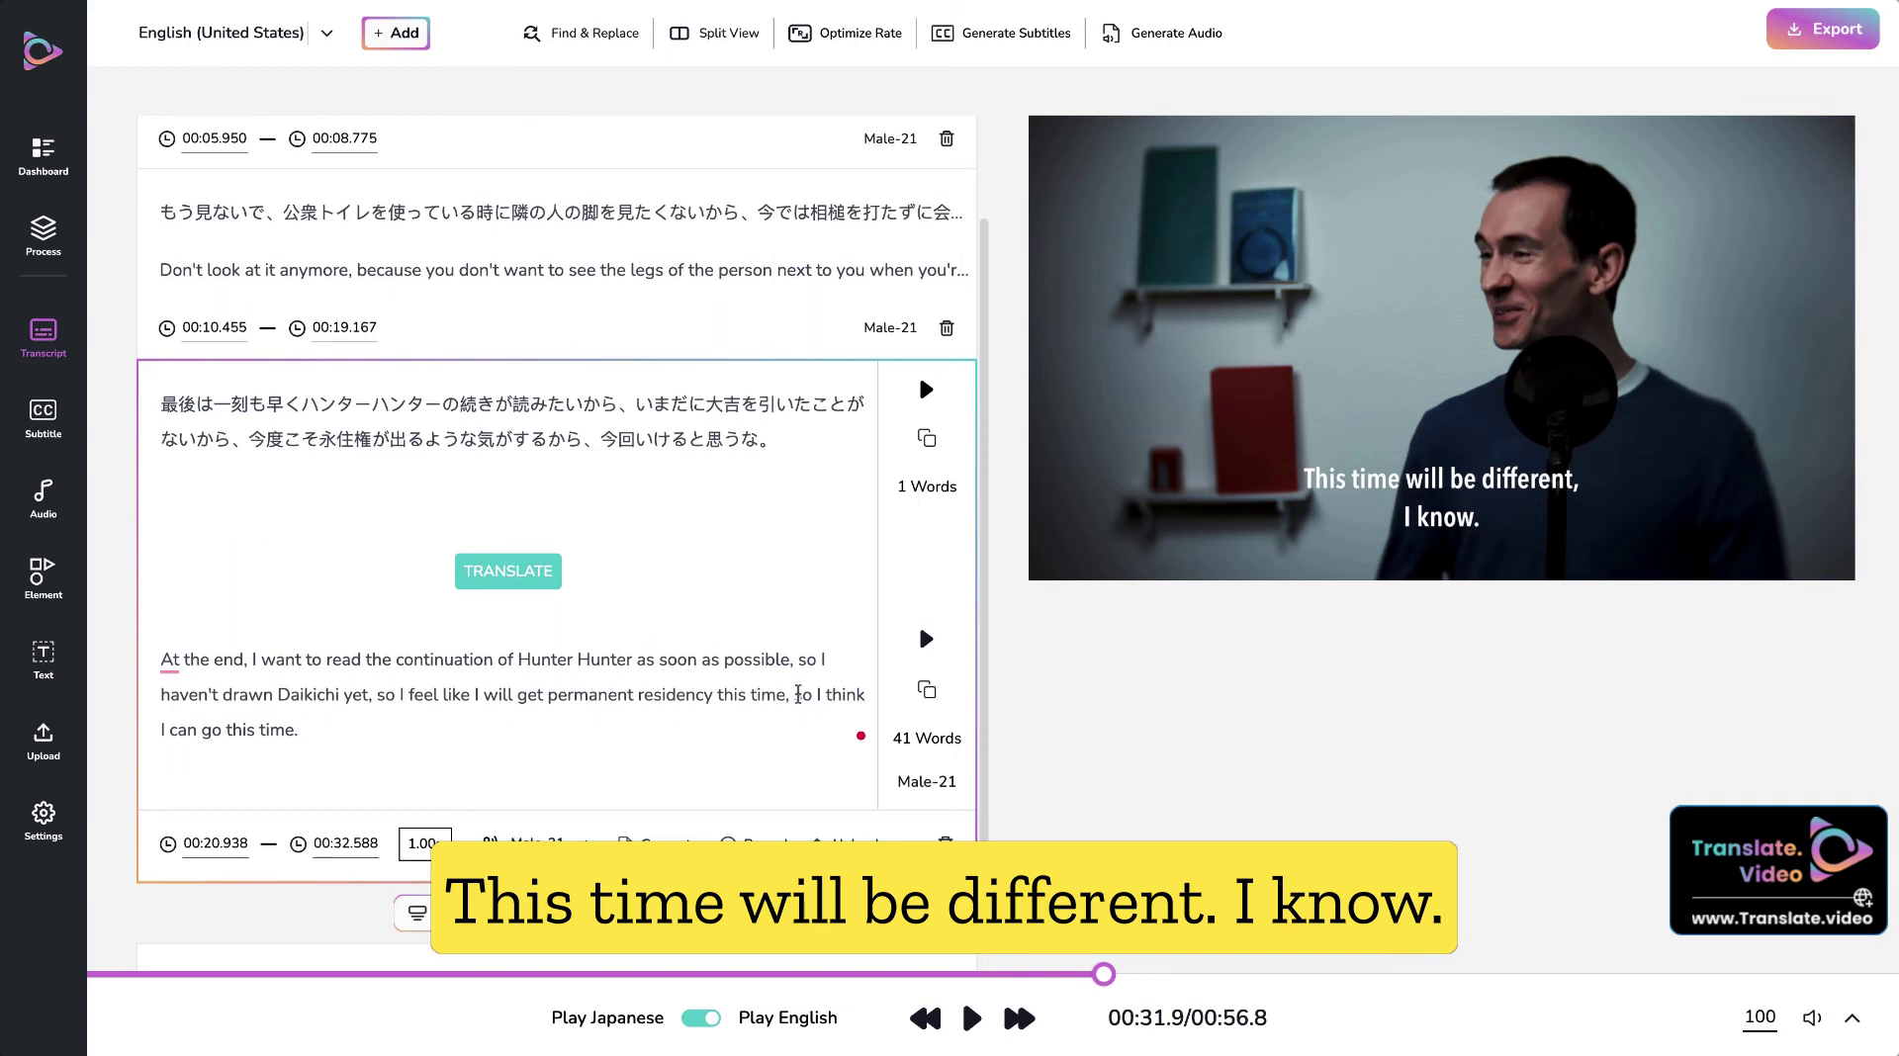
Replace the ending with 'This time will be different, I know.' and regenerate the voice audio
{"action": "left_click_drag", "start_coordinate": [798, 694], "coordinate": [299, 729]}
{"action": "key", "text": "BackSpace"}
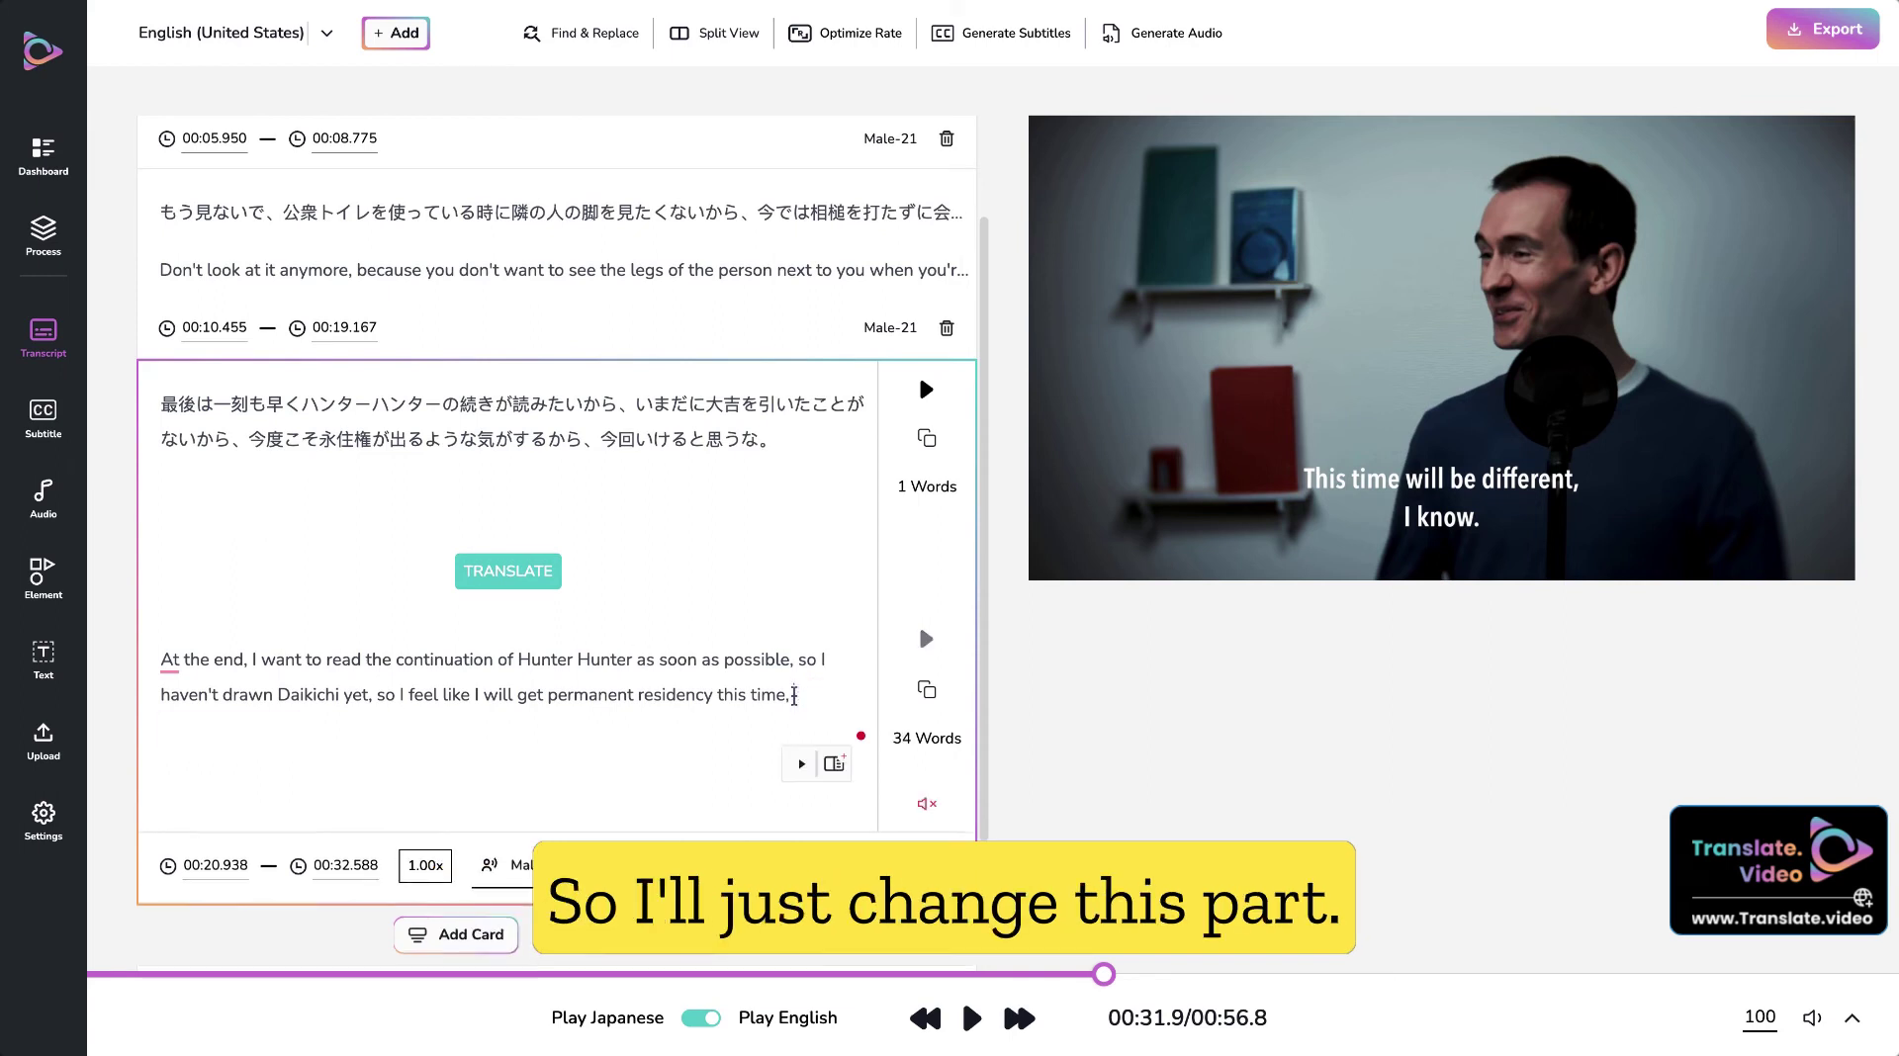
{"action": "type", "text": ". This time will be different"}
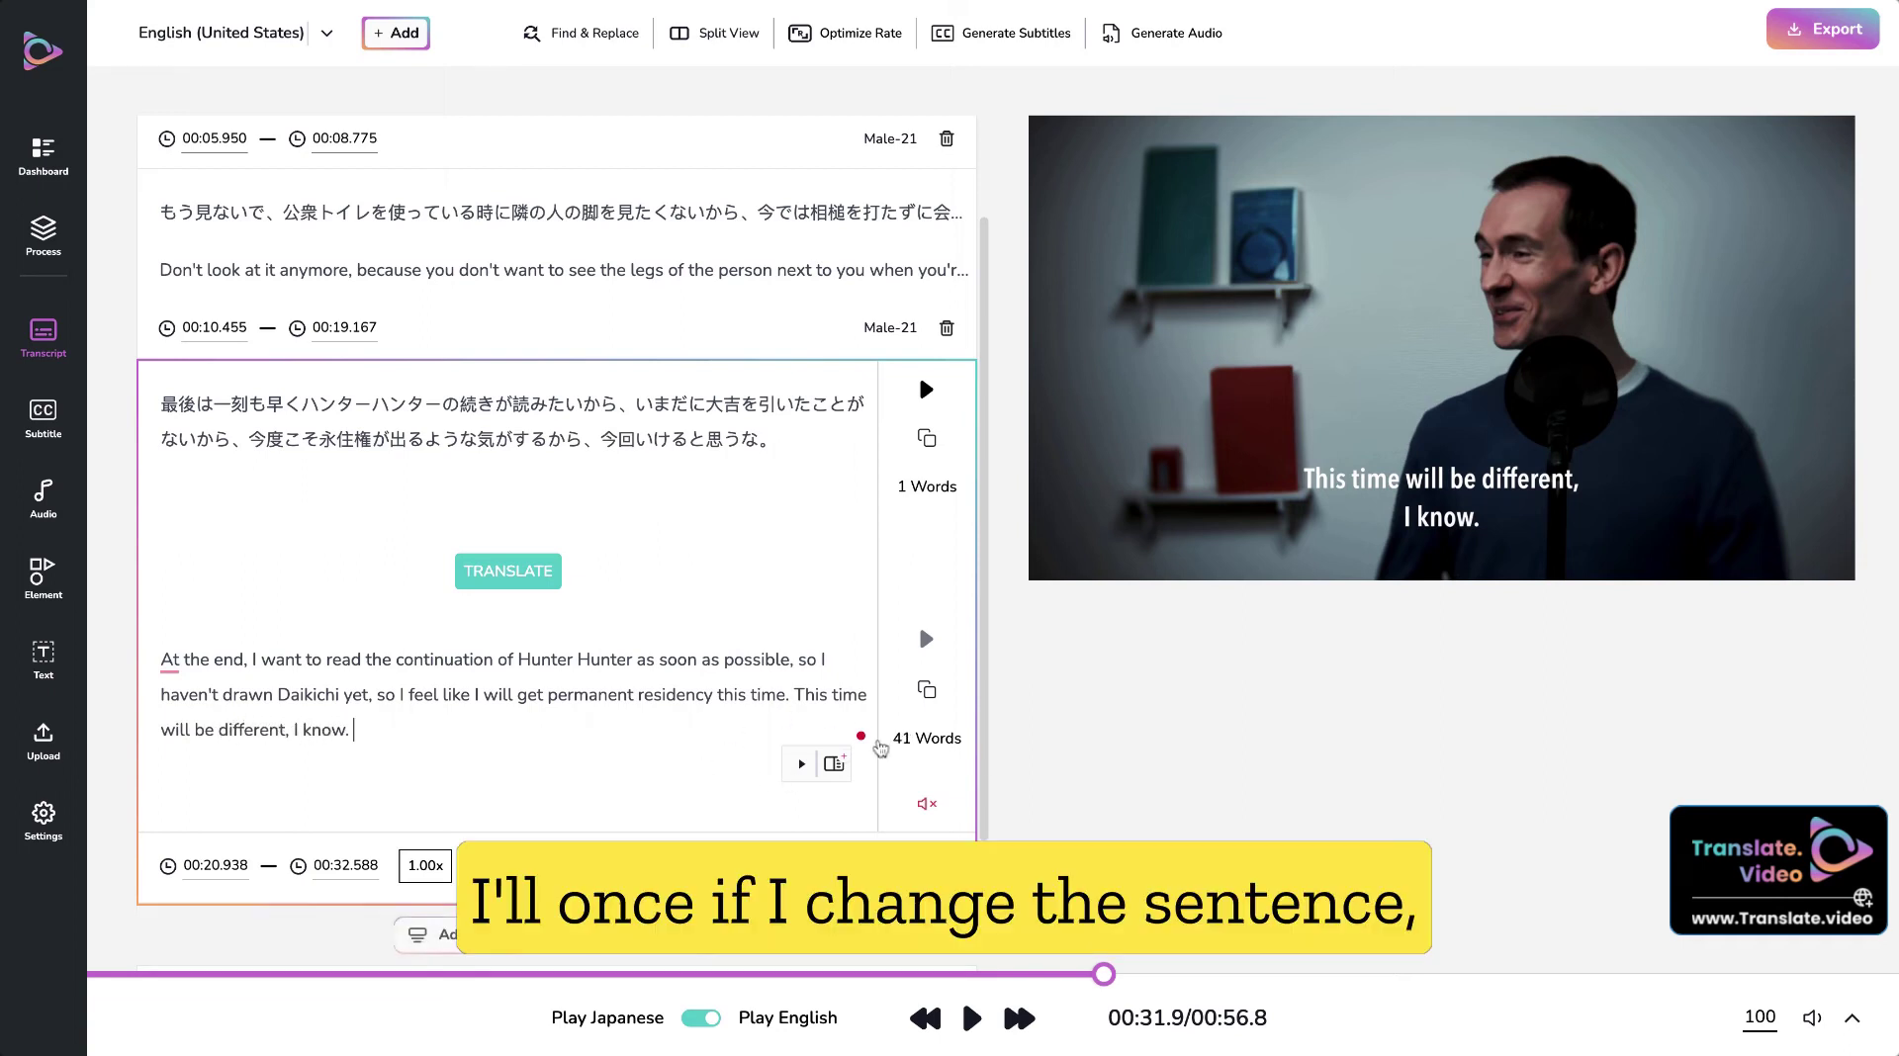
{"action": "scroll", "coordinate": [660, 695], "scroll_direction": "down", "scroll_amount": 1}
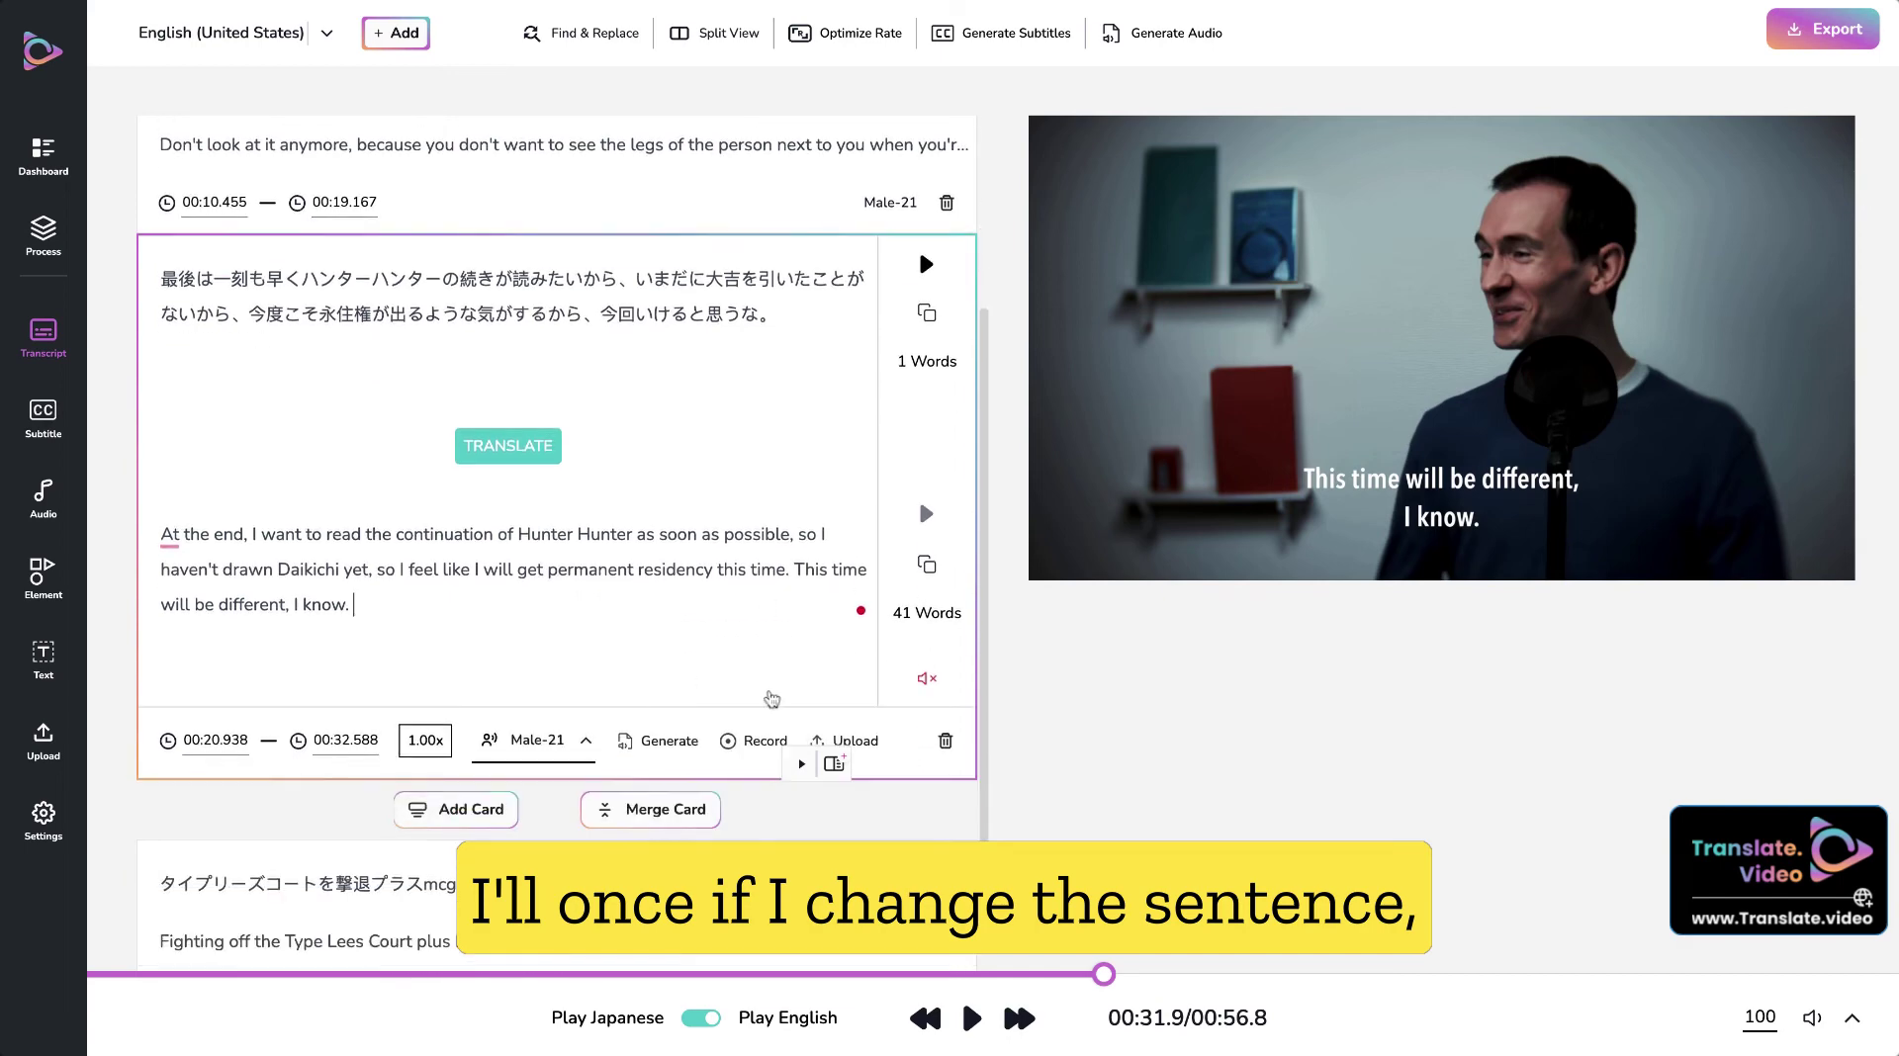
{"action": "left_click", "coordinate": [670, 740]}
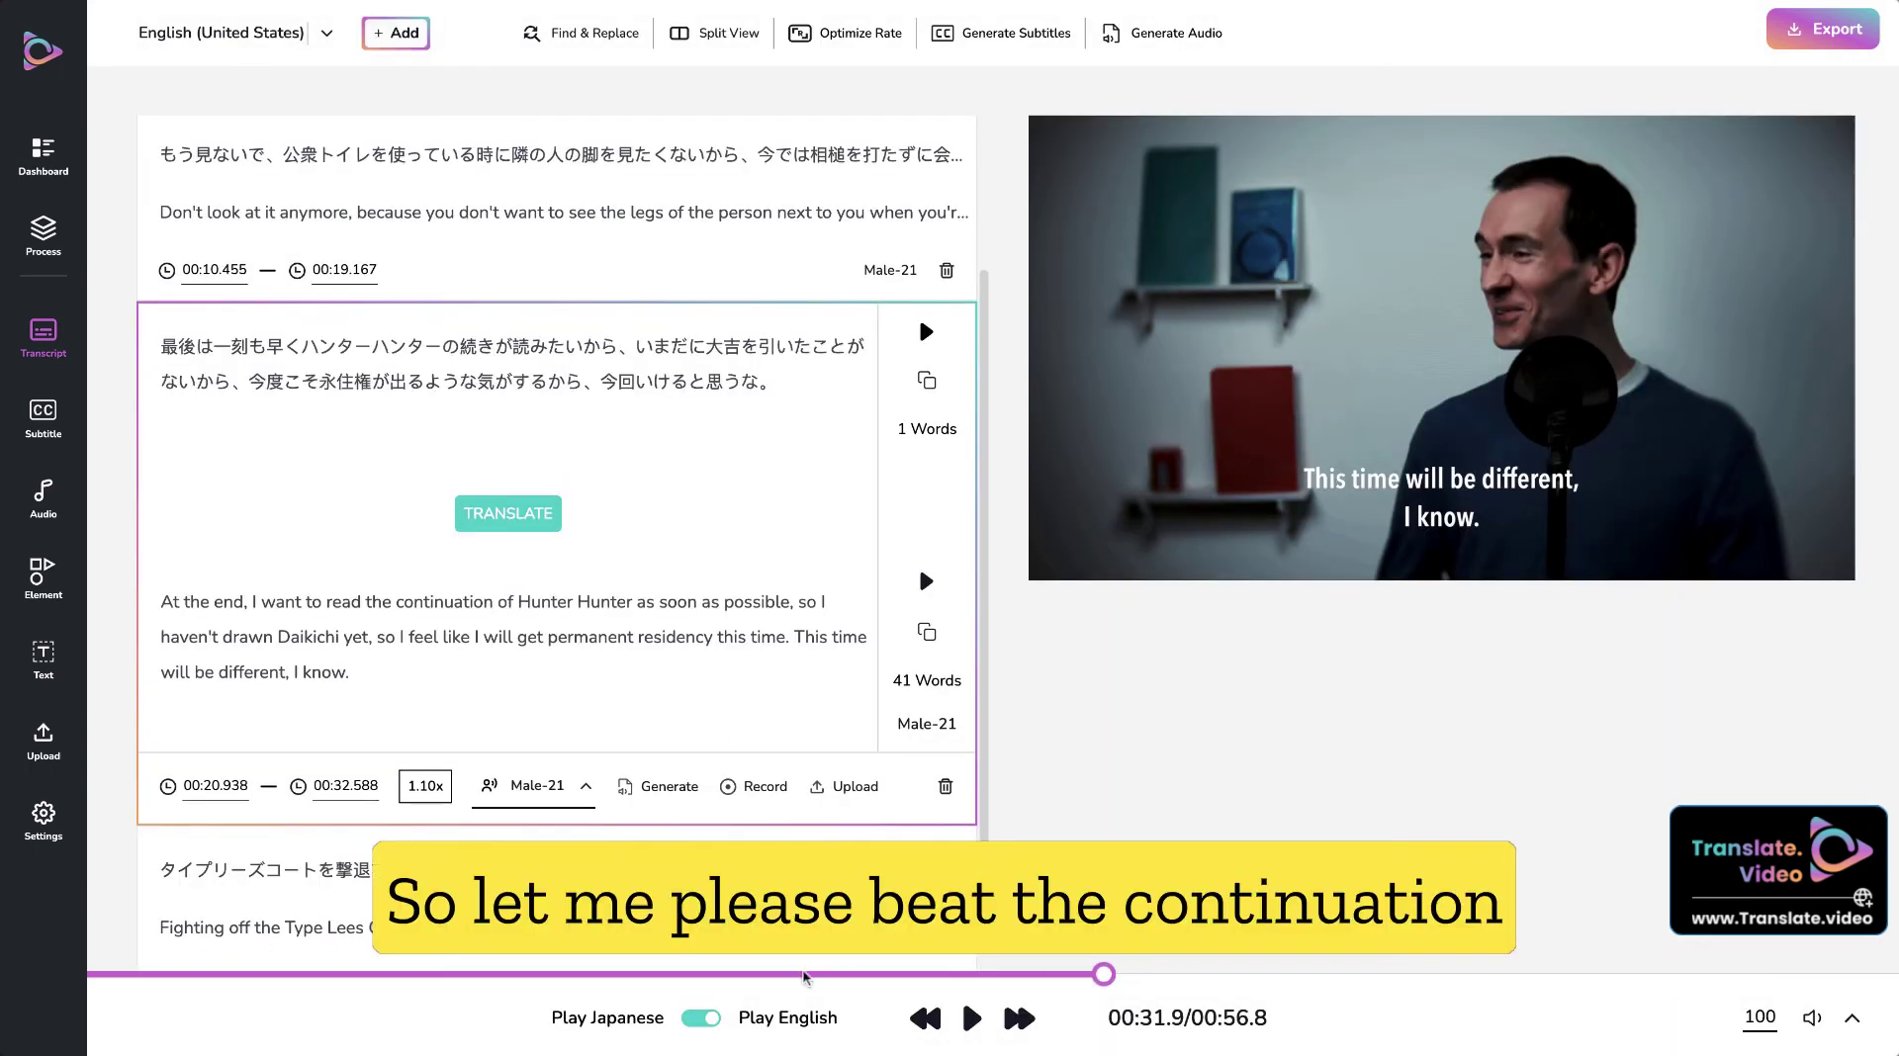
Play back the edited card to hear the new English audio
{"action": "left_click", "coordinate": [801, 974]}
{"action": "left_click", "coordinate": [972, 1018]}
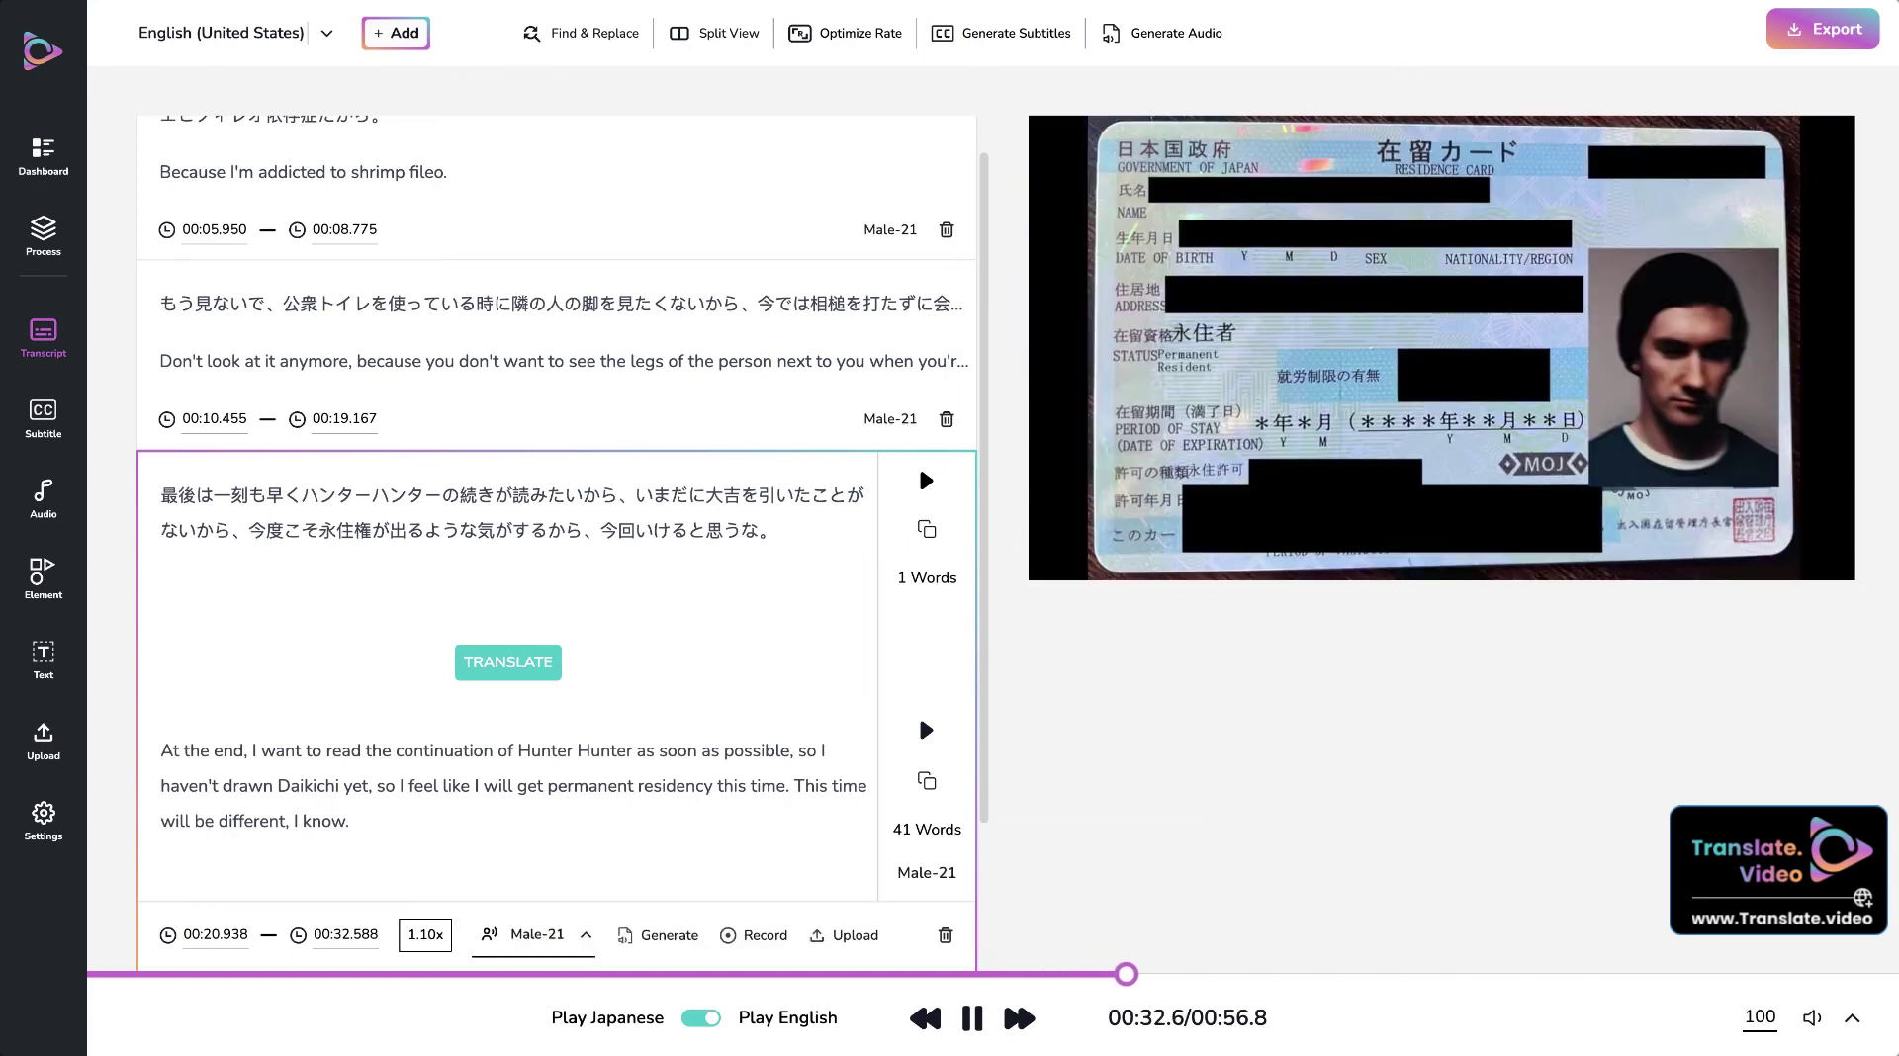
{"action": "scroll", "coordinate": [638, 814], "scroll_direction": "down", "scroll_amount": 3}
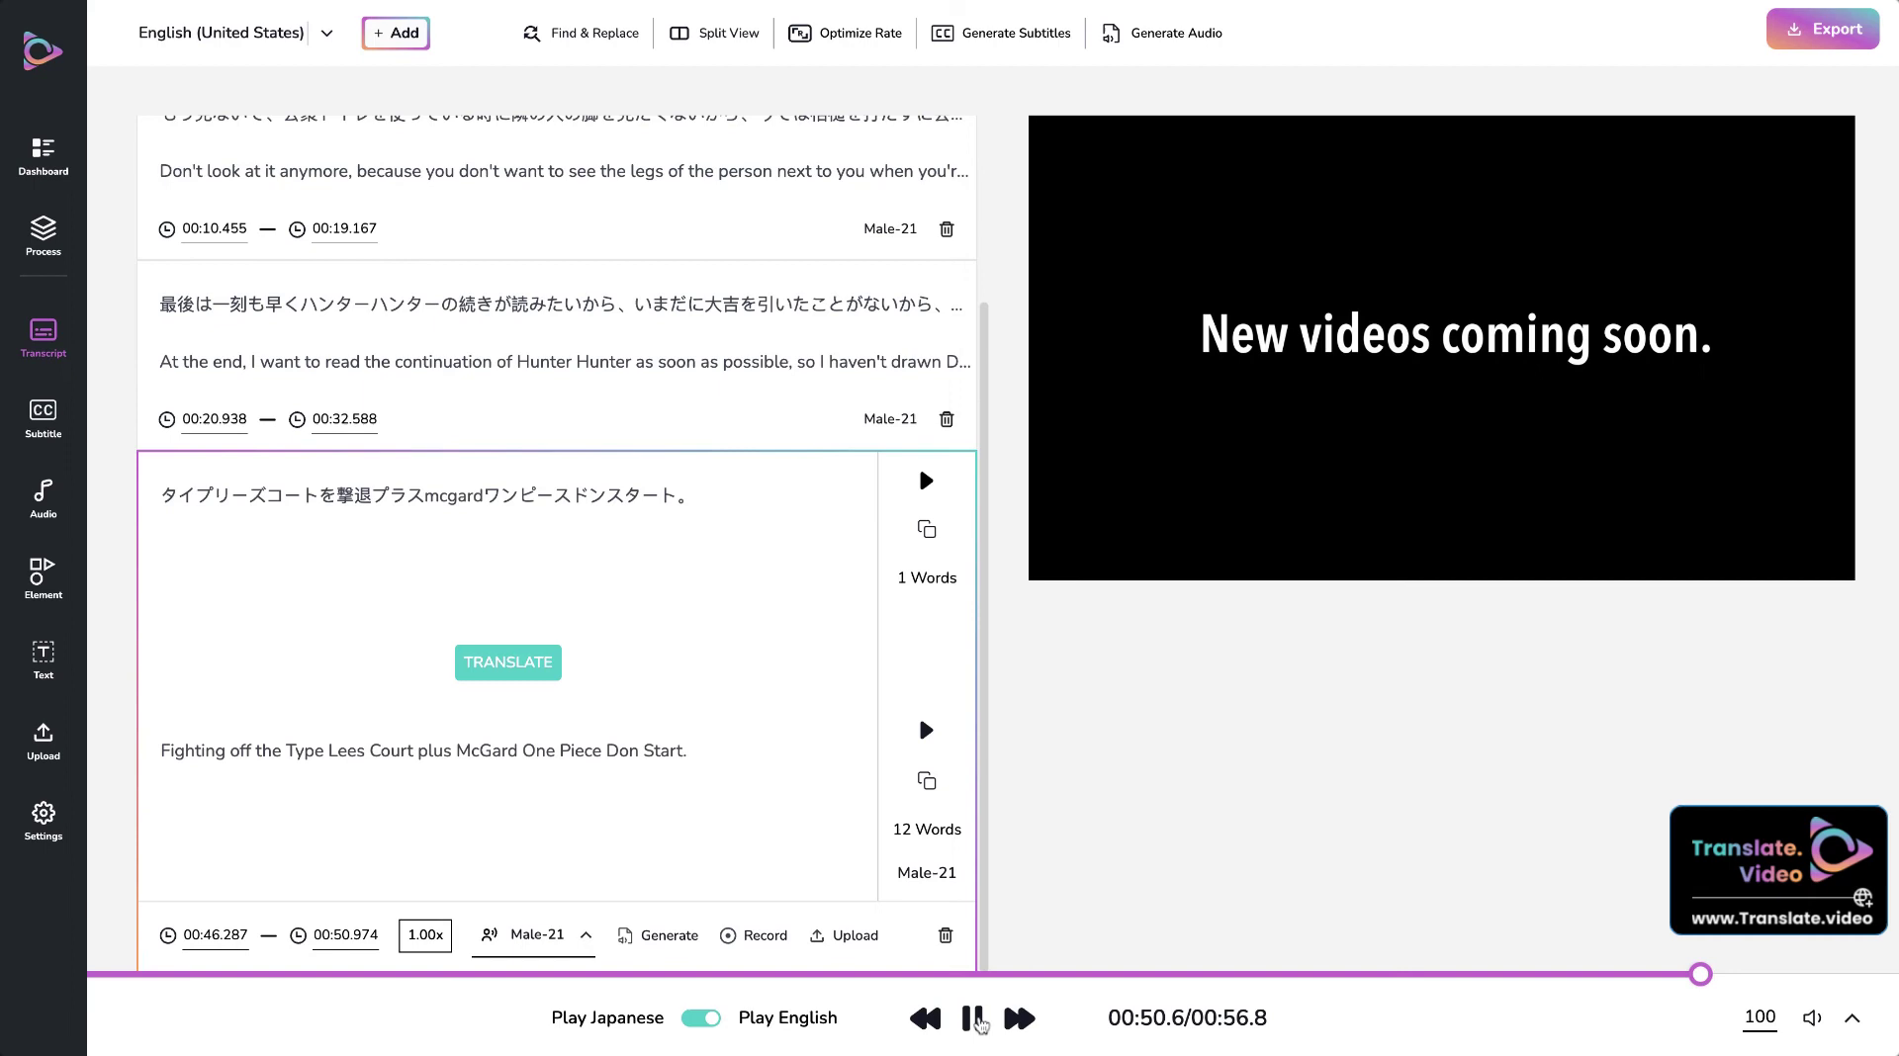
Pause playback and delete the last card, the One Piece background-music line
{"action": "left_click", "coordinate": [979, 1022]}
{"action": "scroll", "coordinate": [663, 670], "scroll_direction": "down", "scroll_amount": 1}
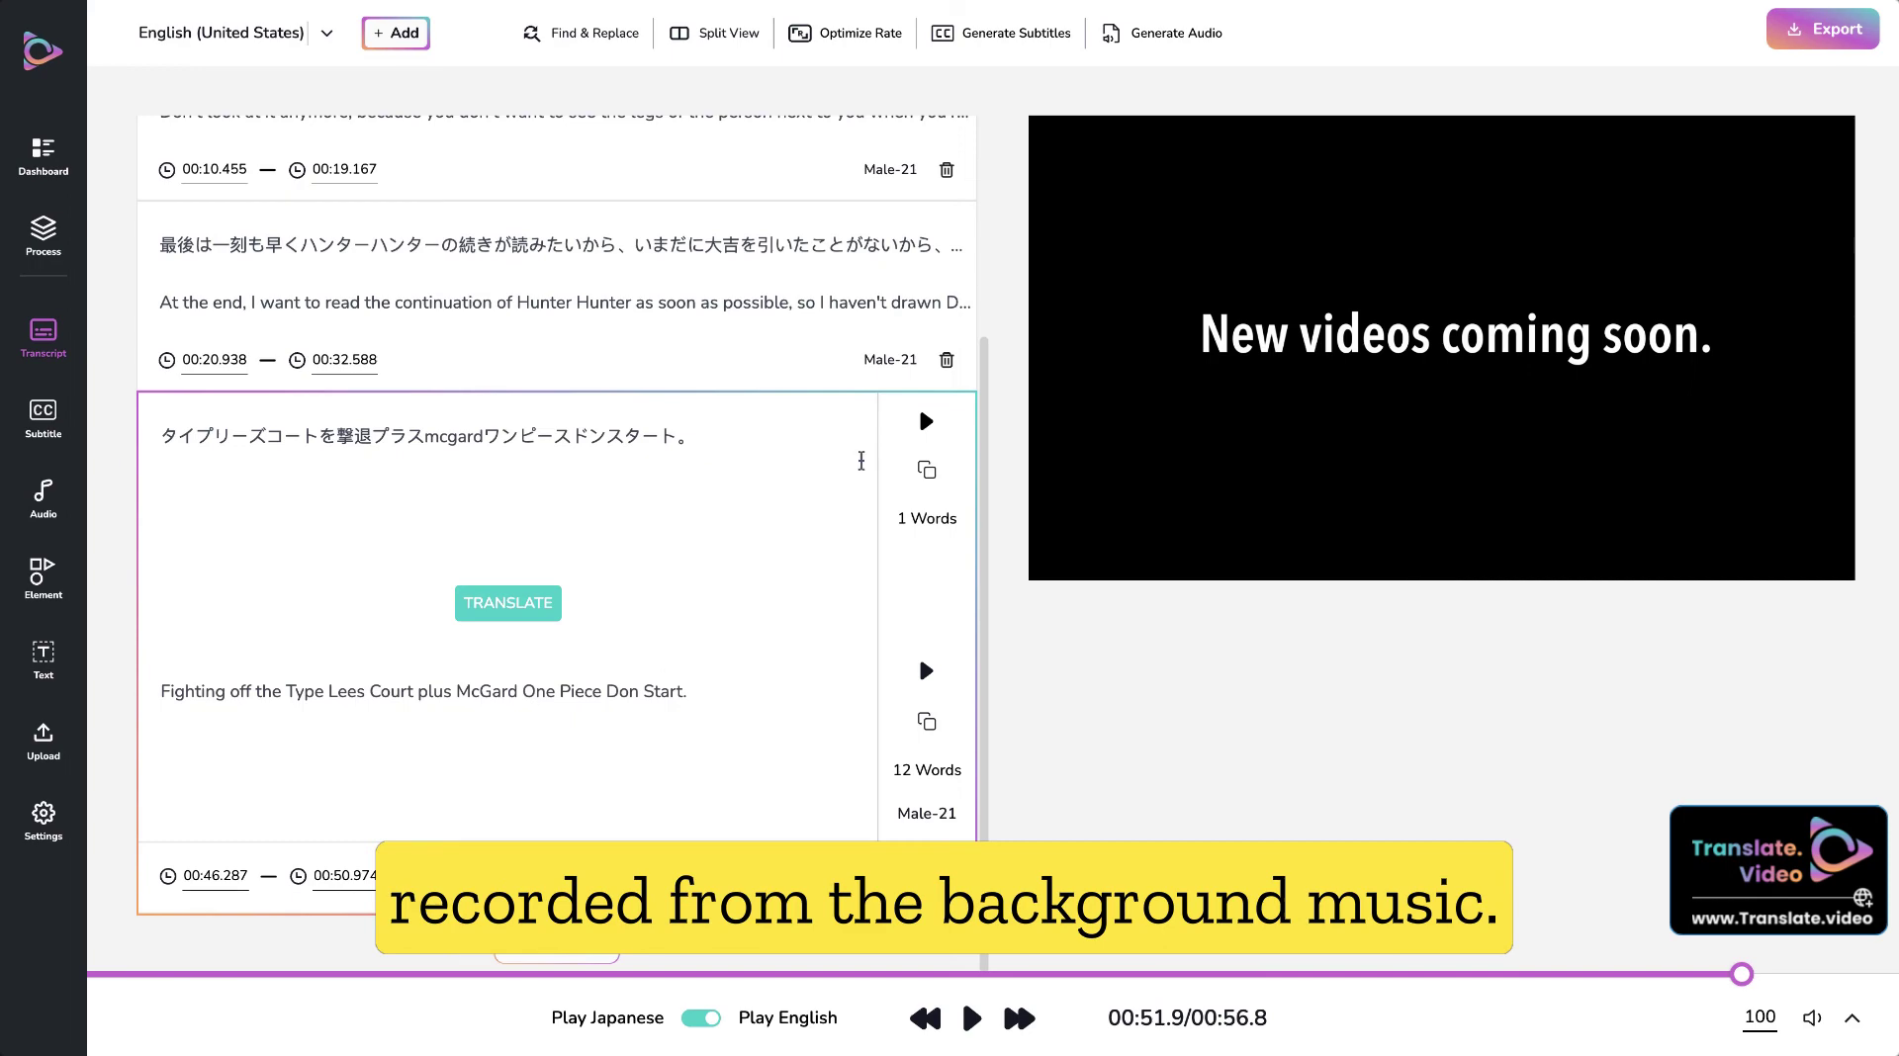
{"action": "left_click", "coordinate": [946, 875]}
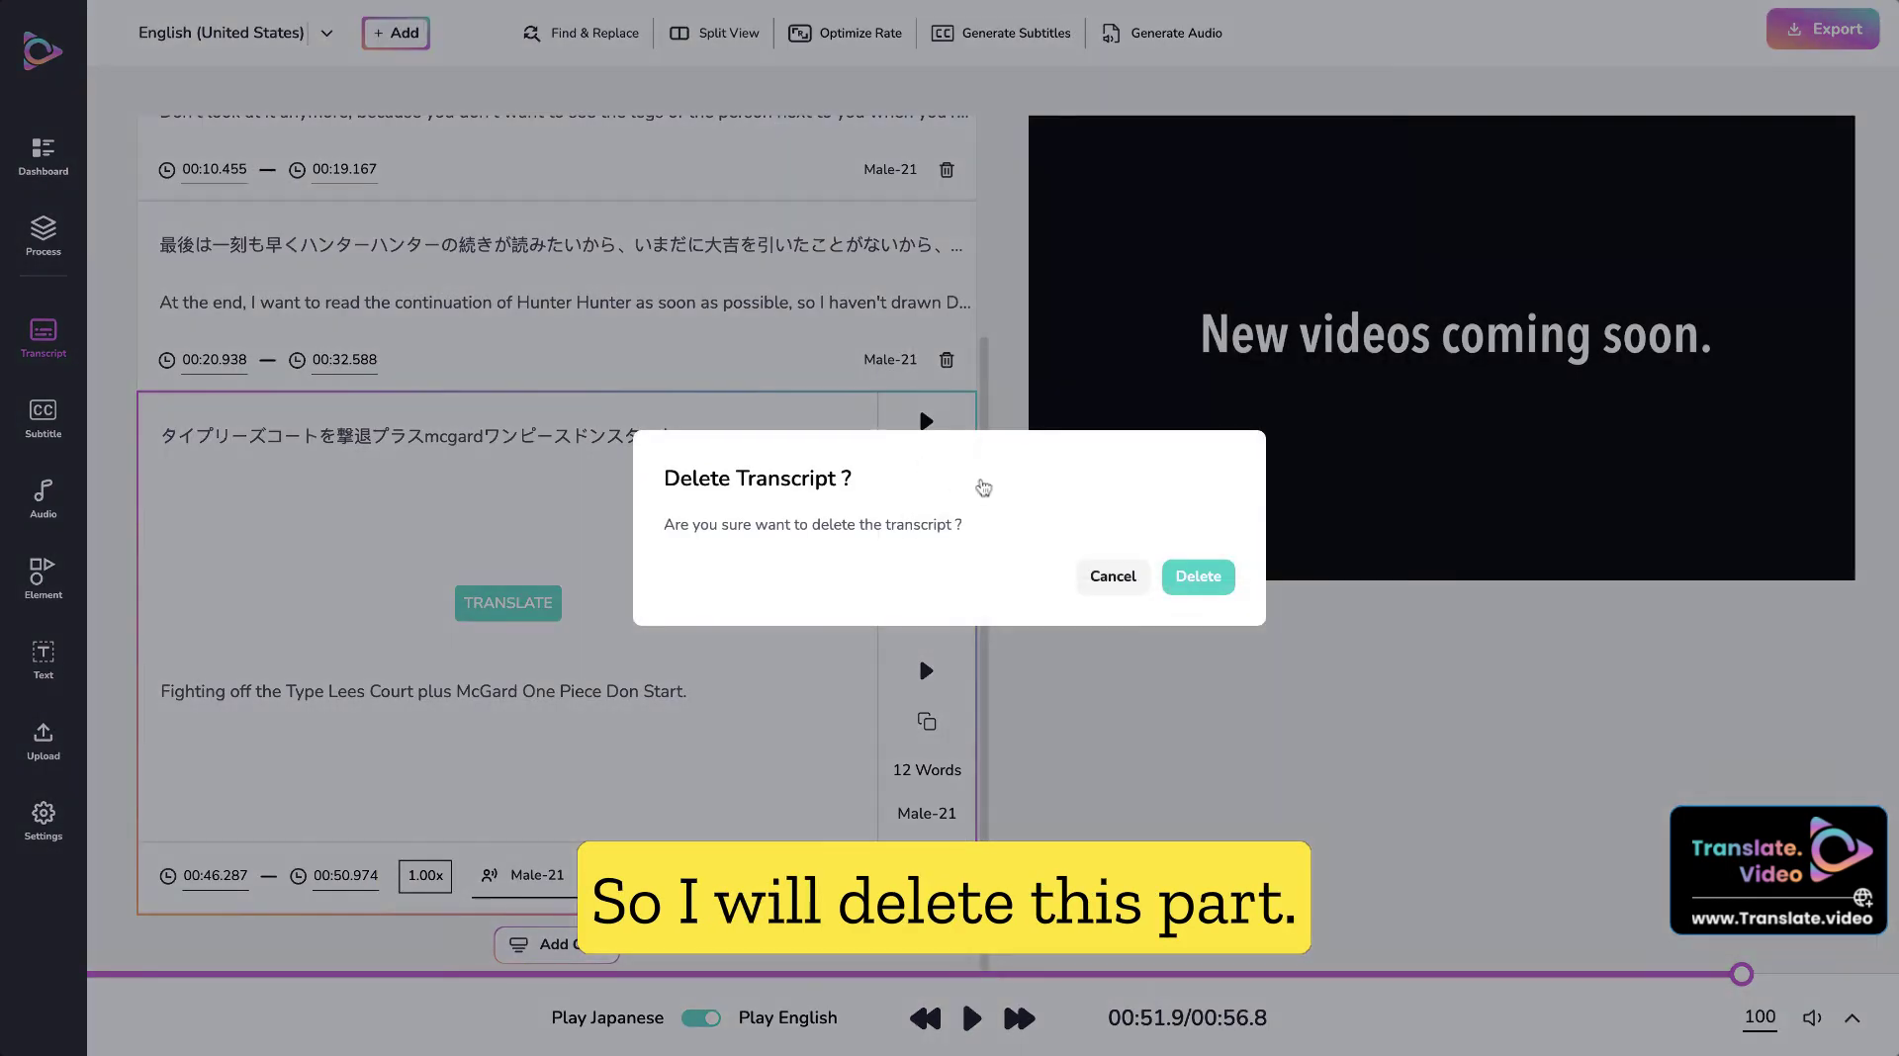
{"action": "left_click", "coordinate": [1197, 575]}
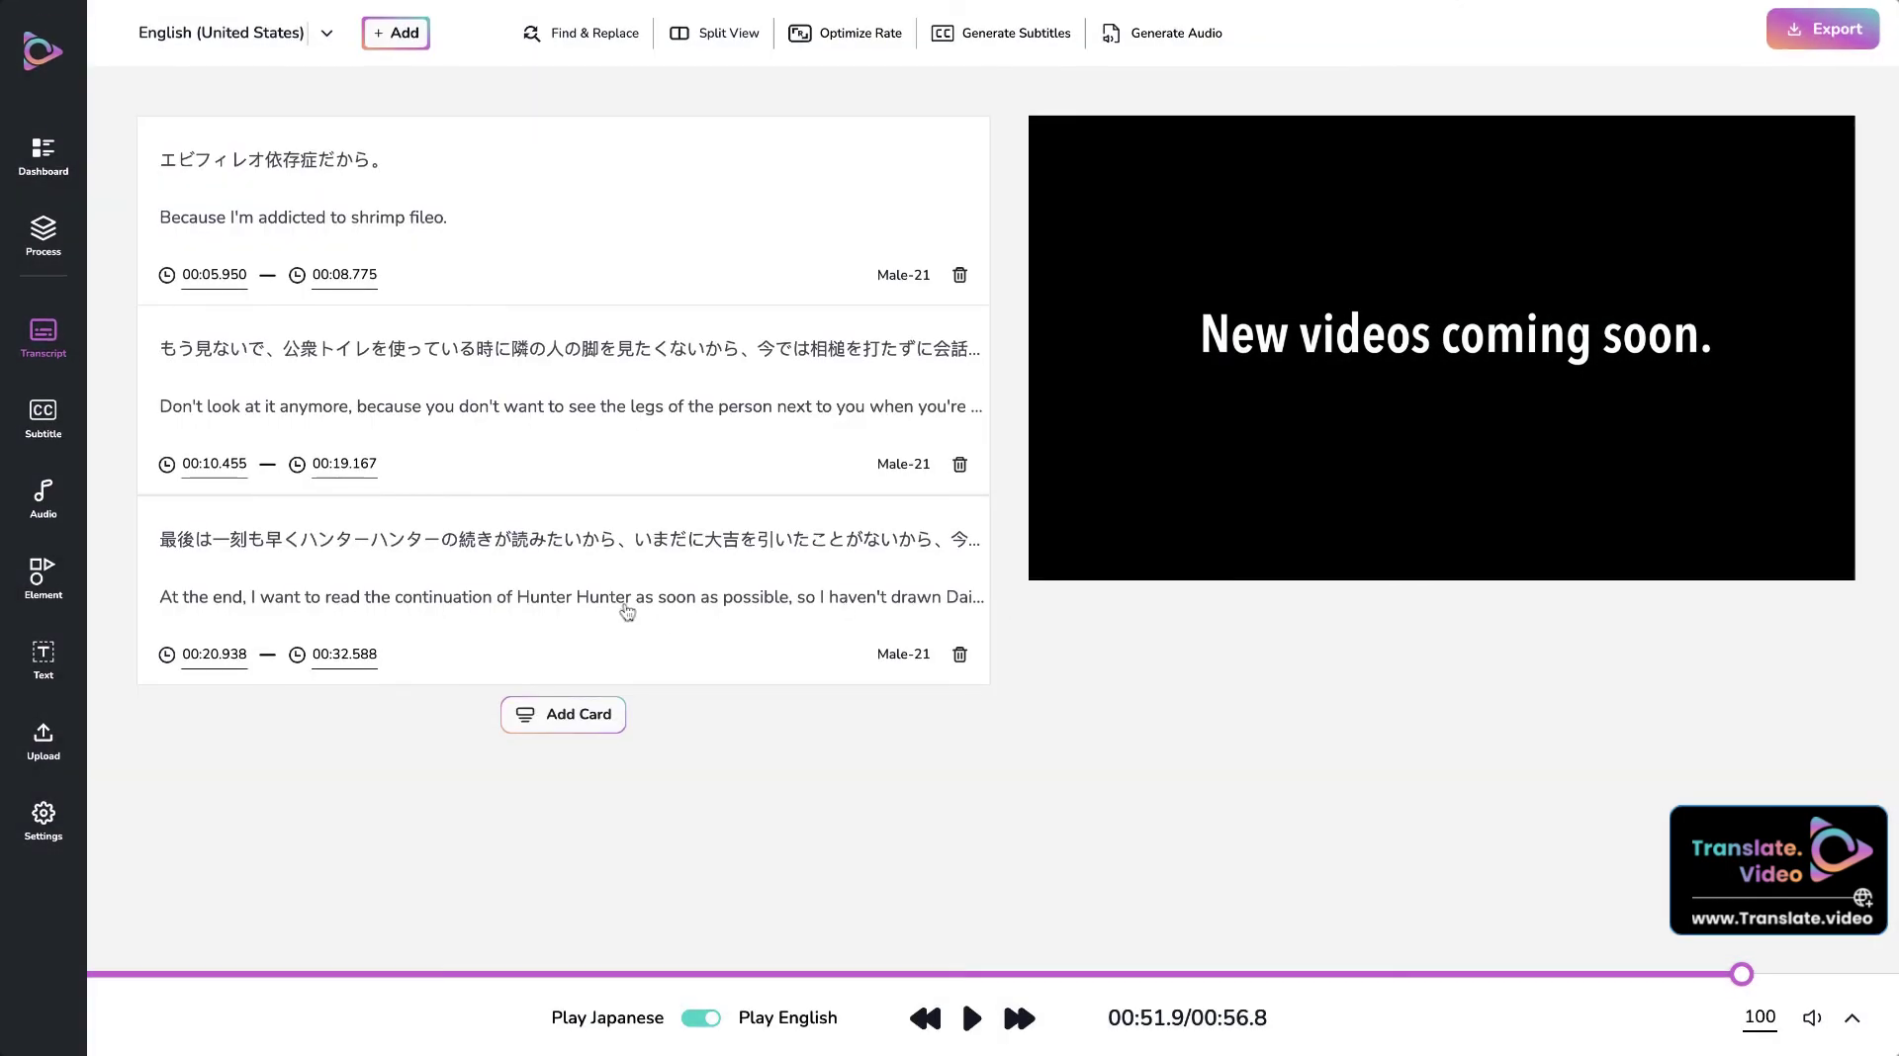
{"action": "left_click", "coordinate": [597, 456]}
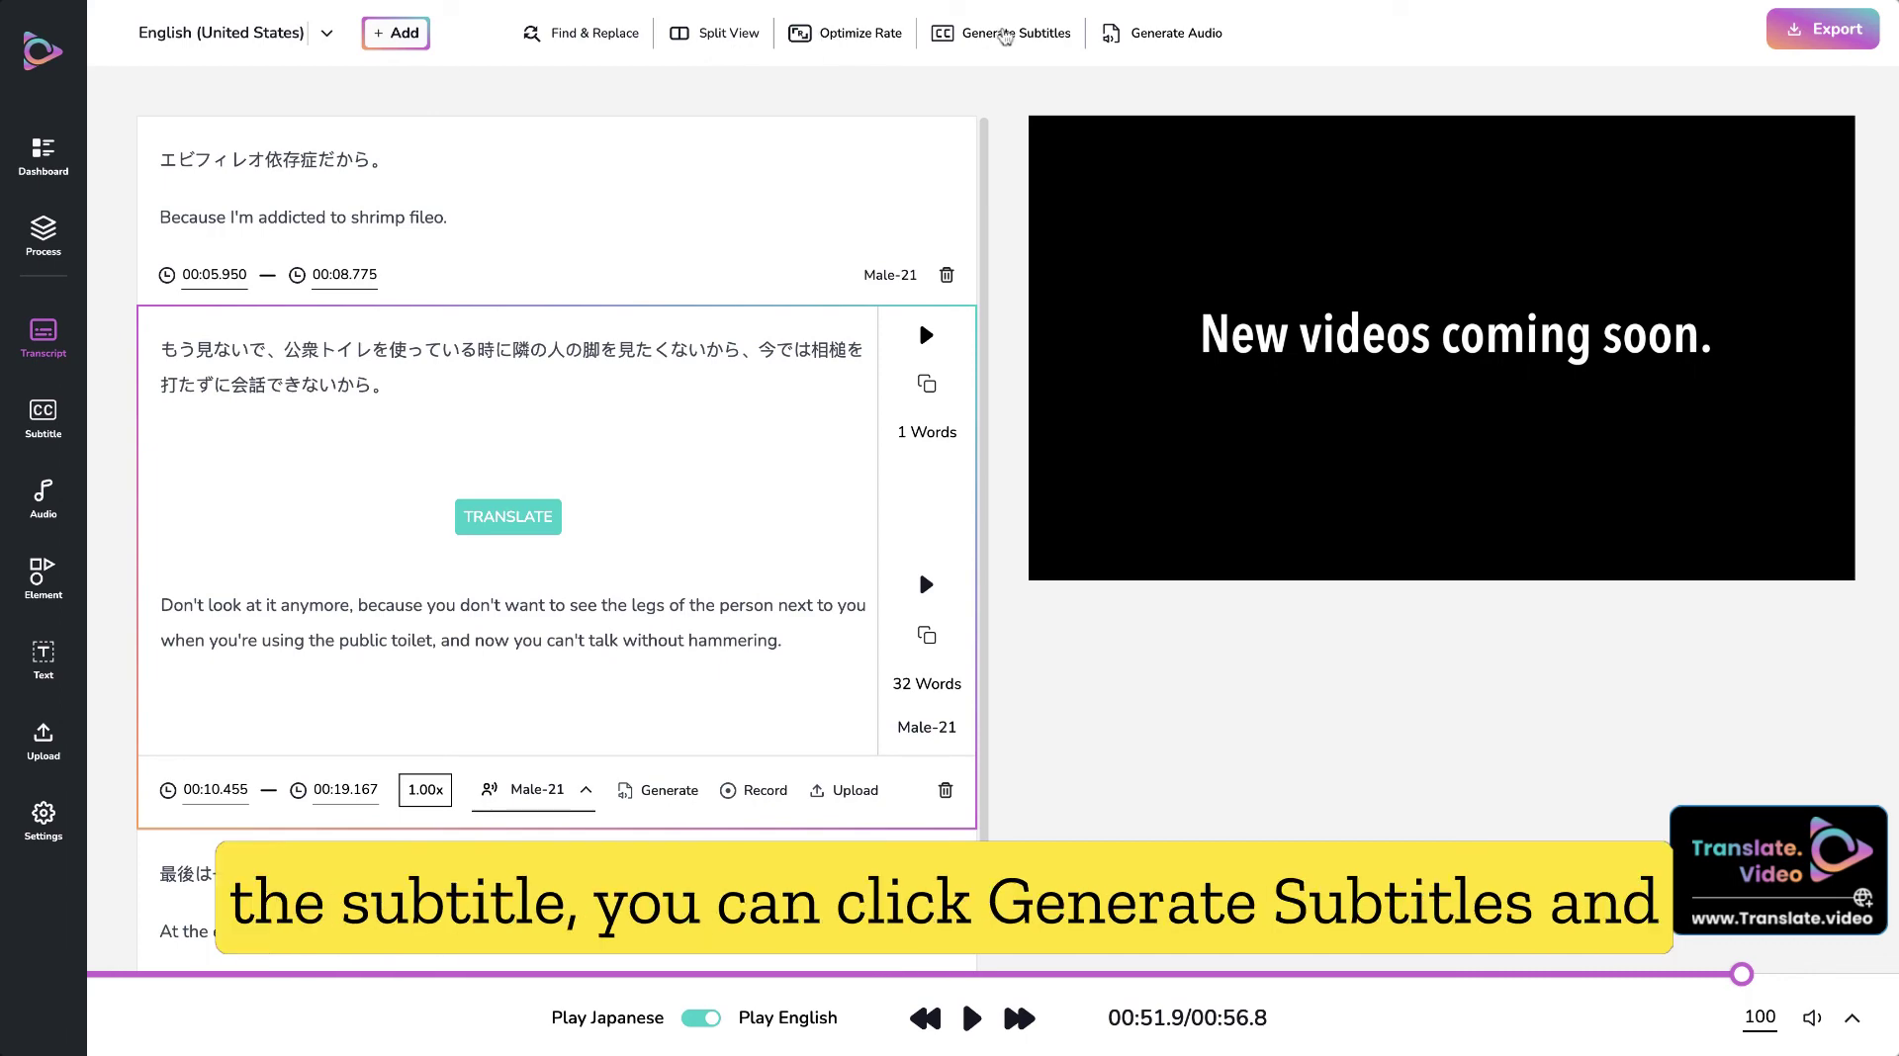
Generate subtitles, review the Subtitle panel, and return to the transcript
{"action": "left_click", "coordinate": [1005, 36]}
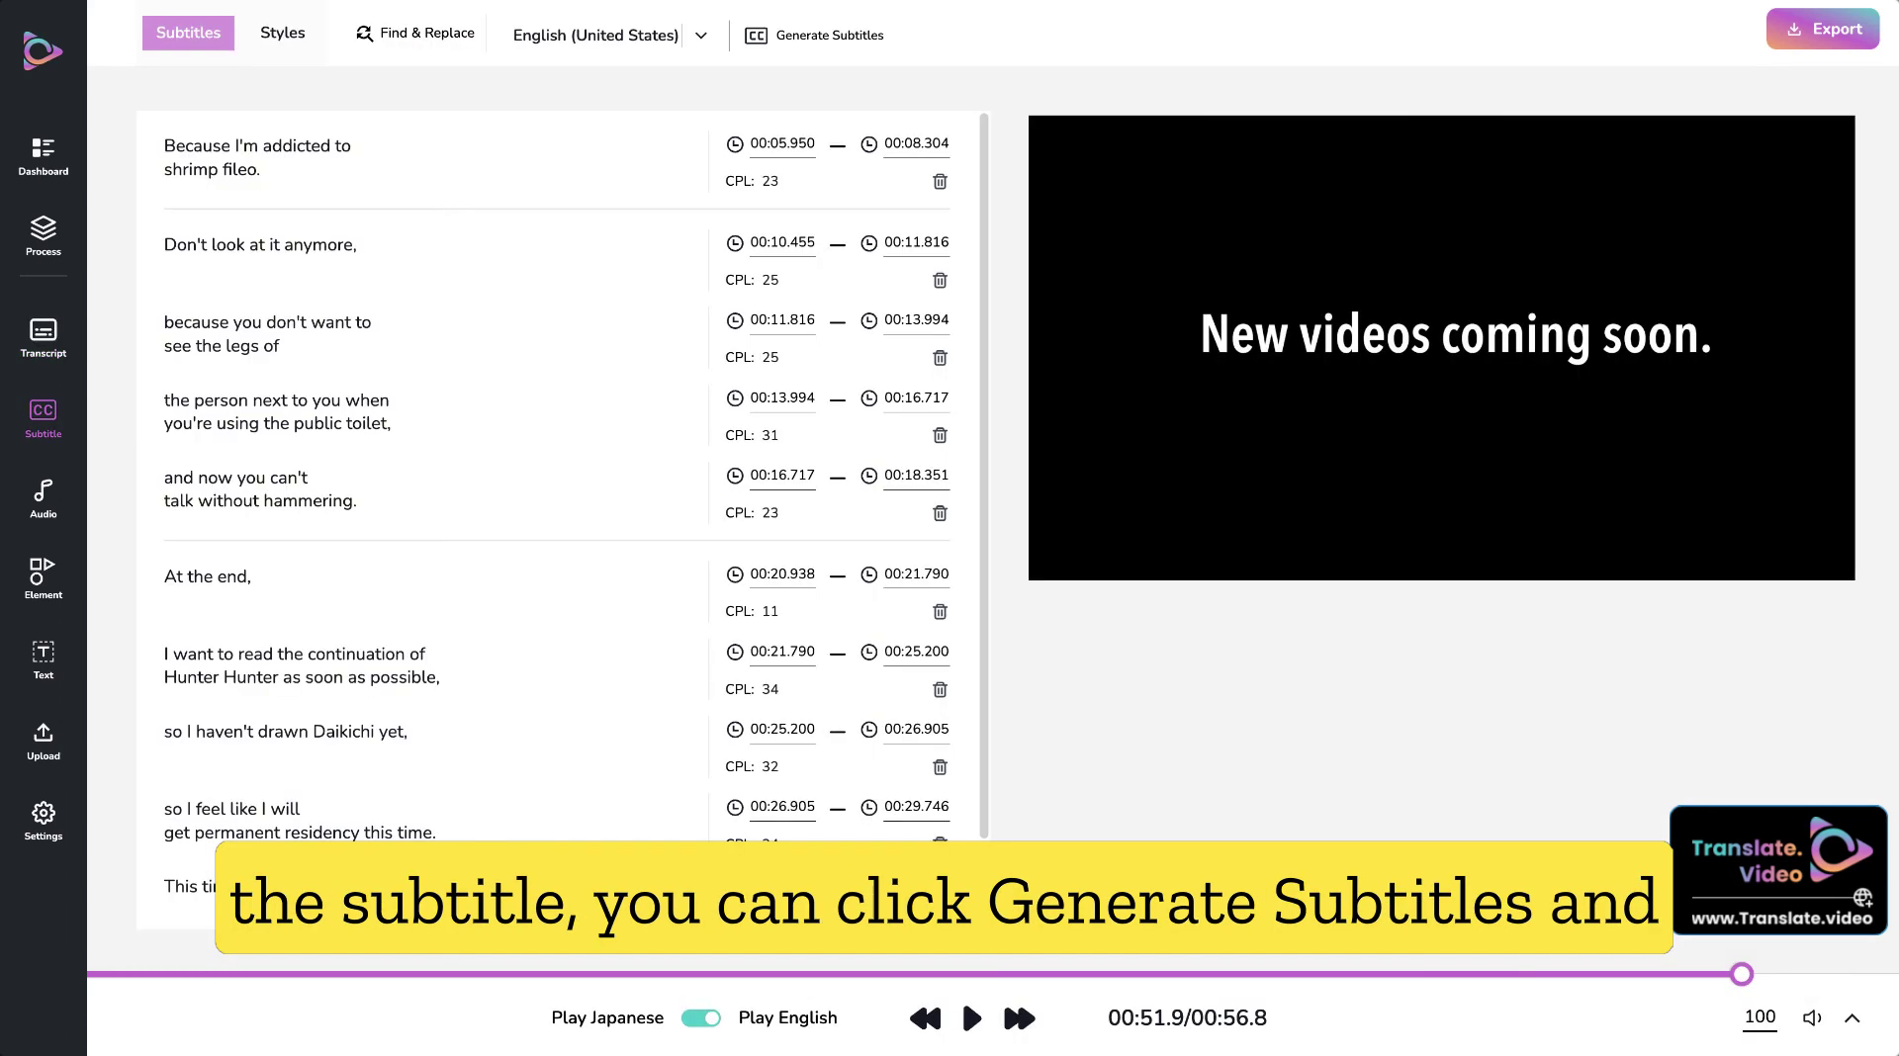
{"action": "scroll", "coordinate": [395, 712], "scroll_direction": "down", "scroll_amount": 1}
{"action": "scroll", "coordinate": [397, 712], "scroll_direction": "up", "scroll_amount": 1}
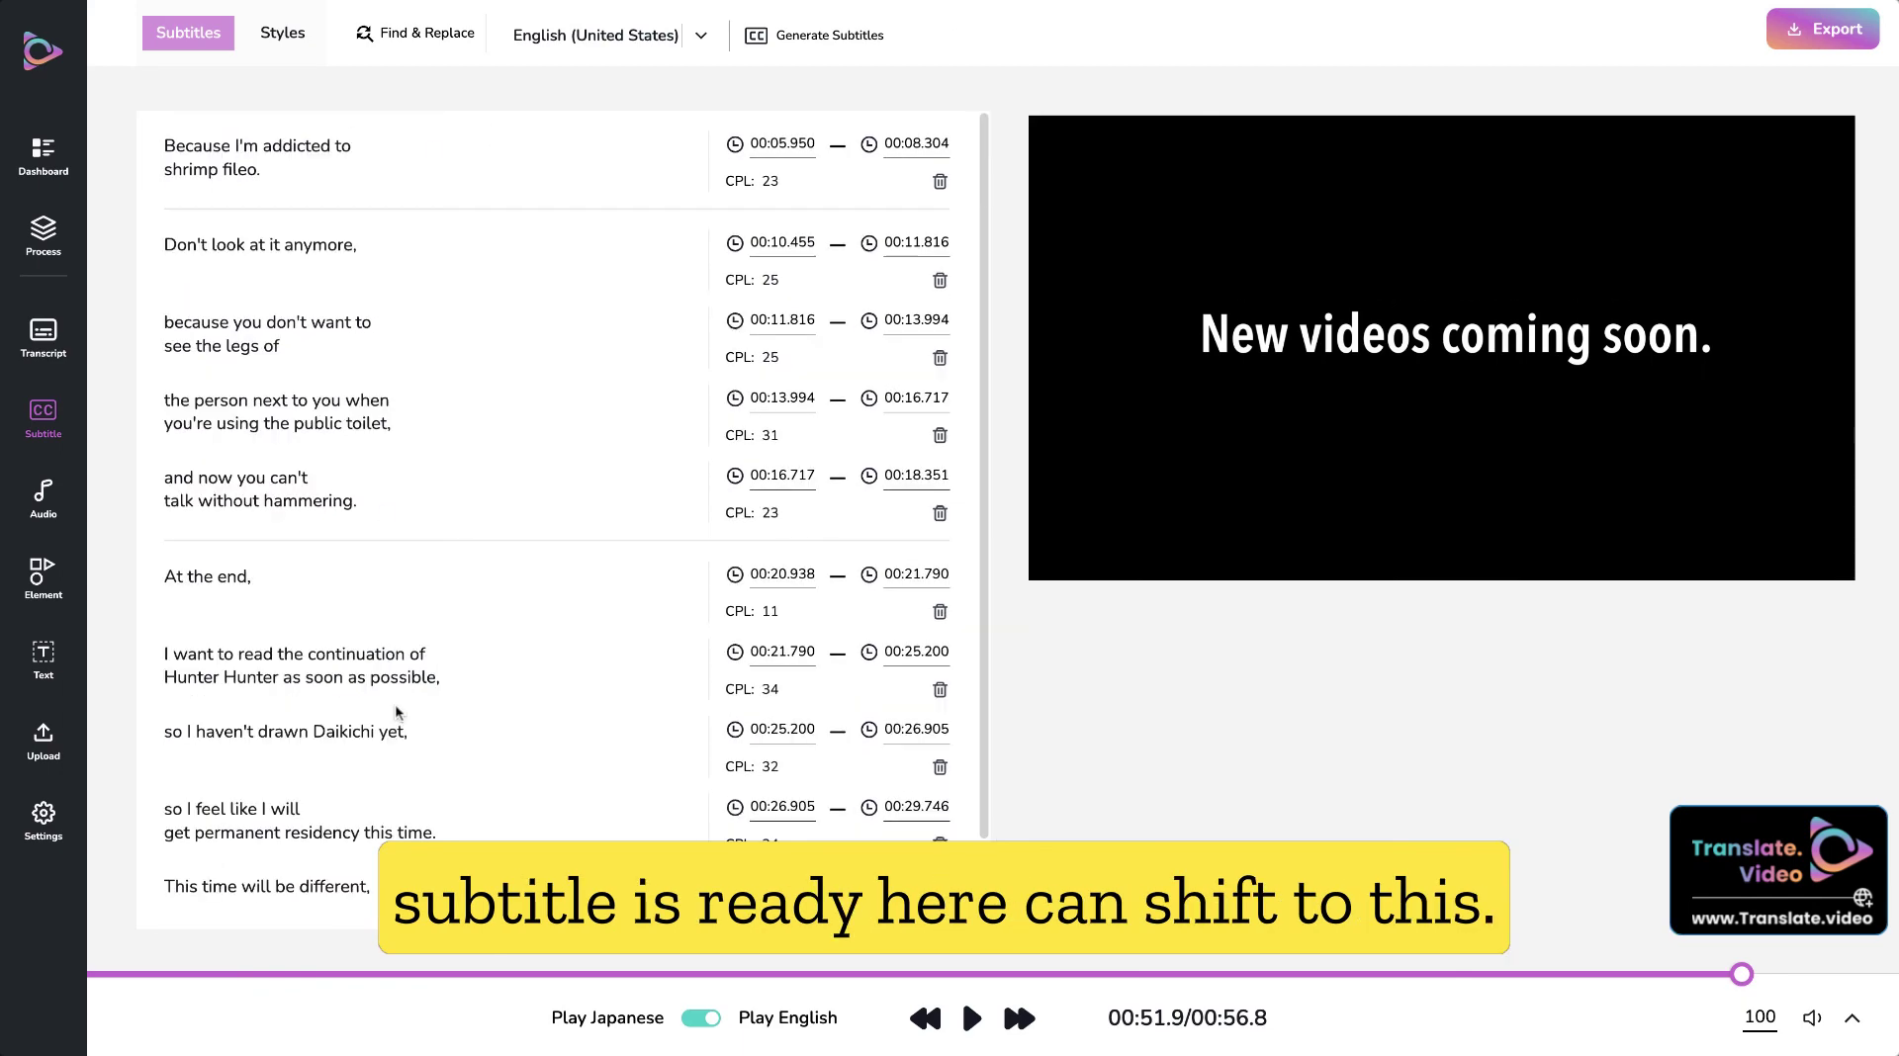
{"action": "left_click", "coordinate": [44, 340]}
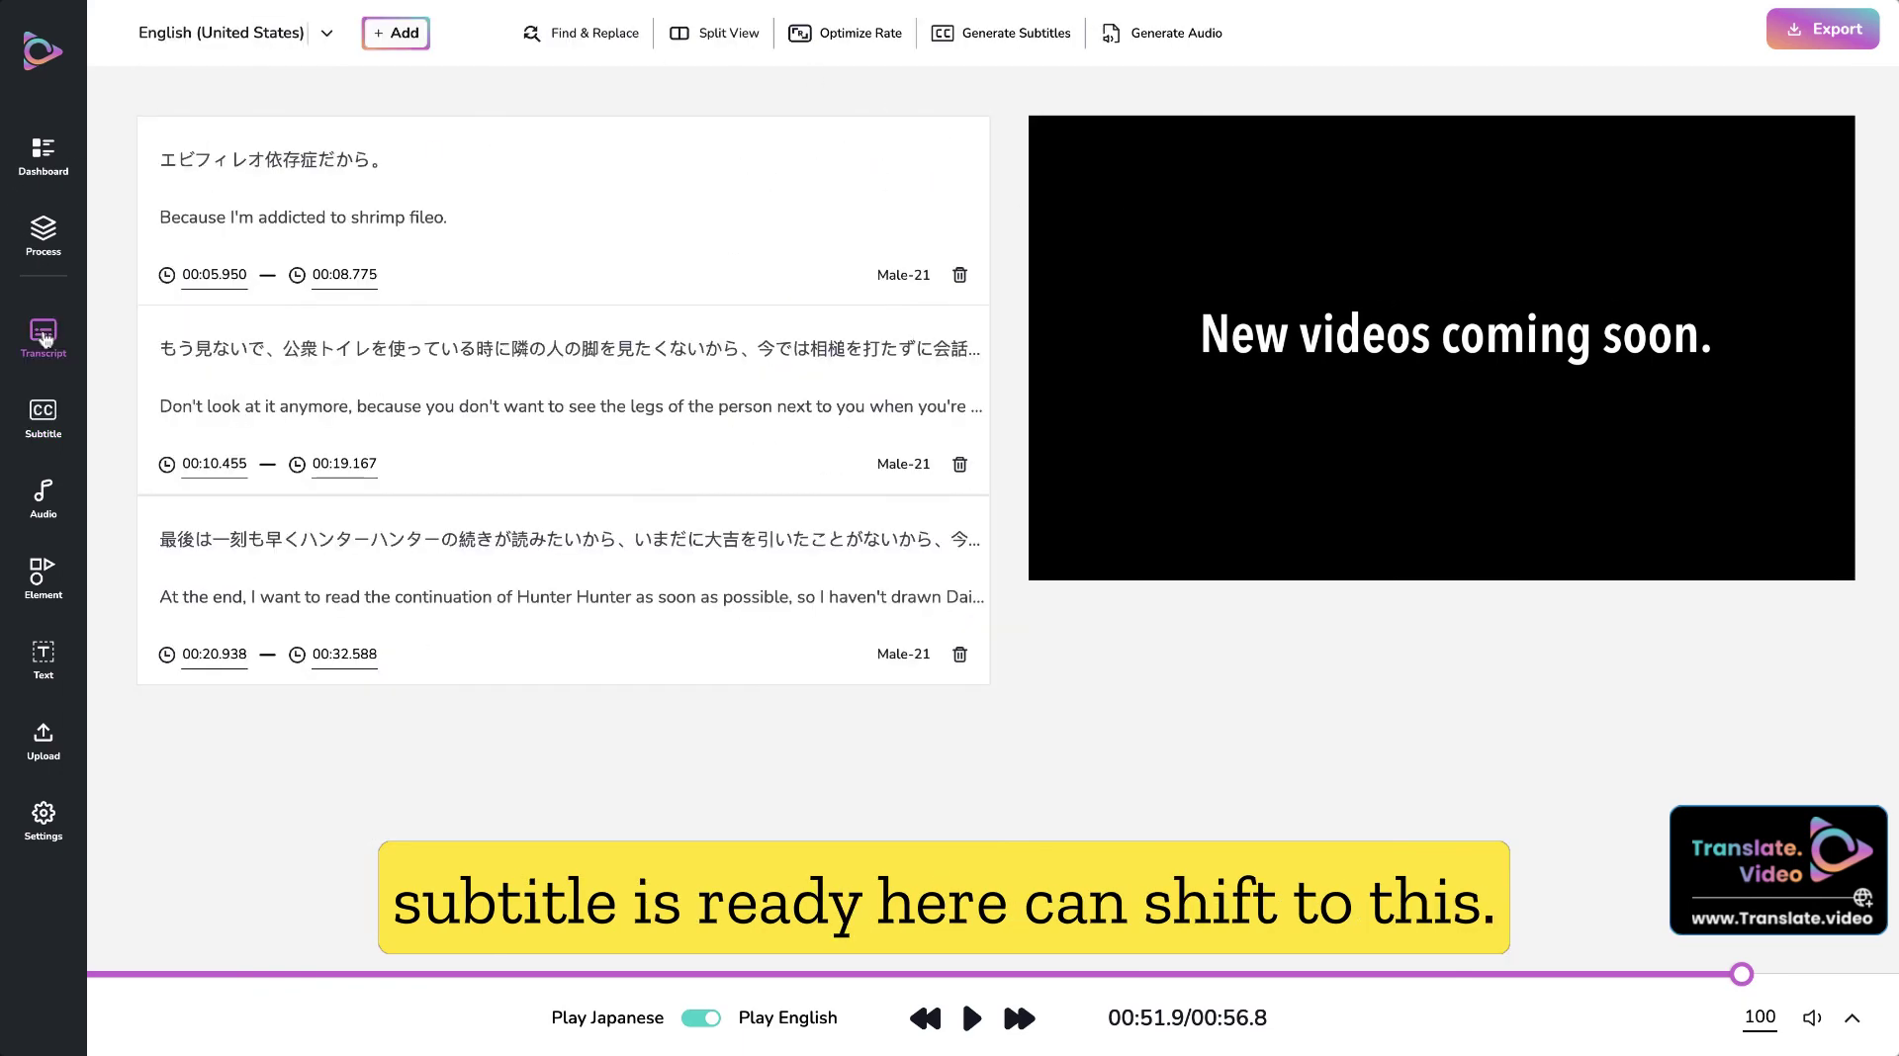
Browse the Element and Upload panels, then go back to the transcript cards
{"action": "left_click", "coordinate": [43, 577]}
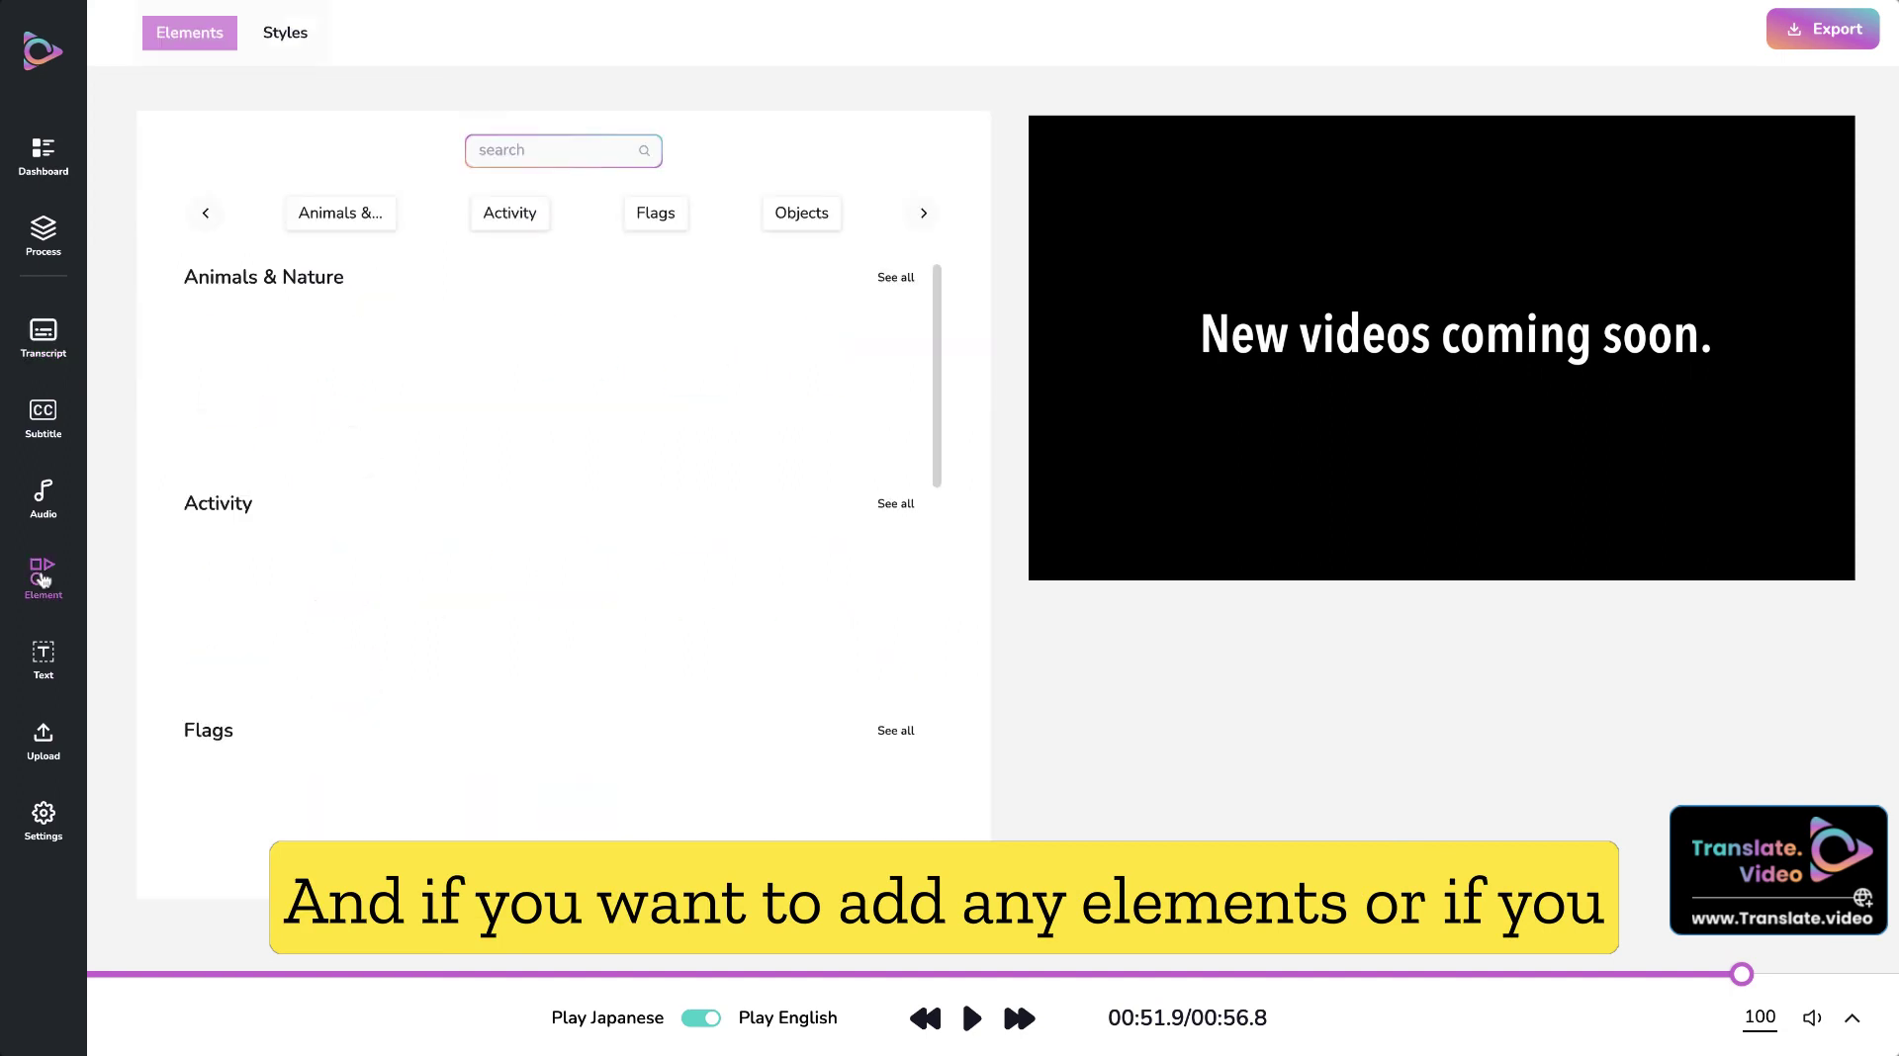
{"action": "left_click", "coordinate": [45, 734]}
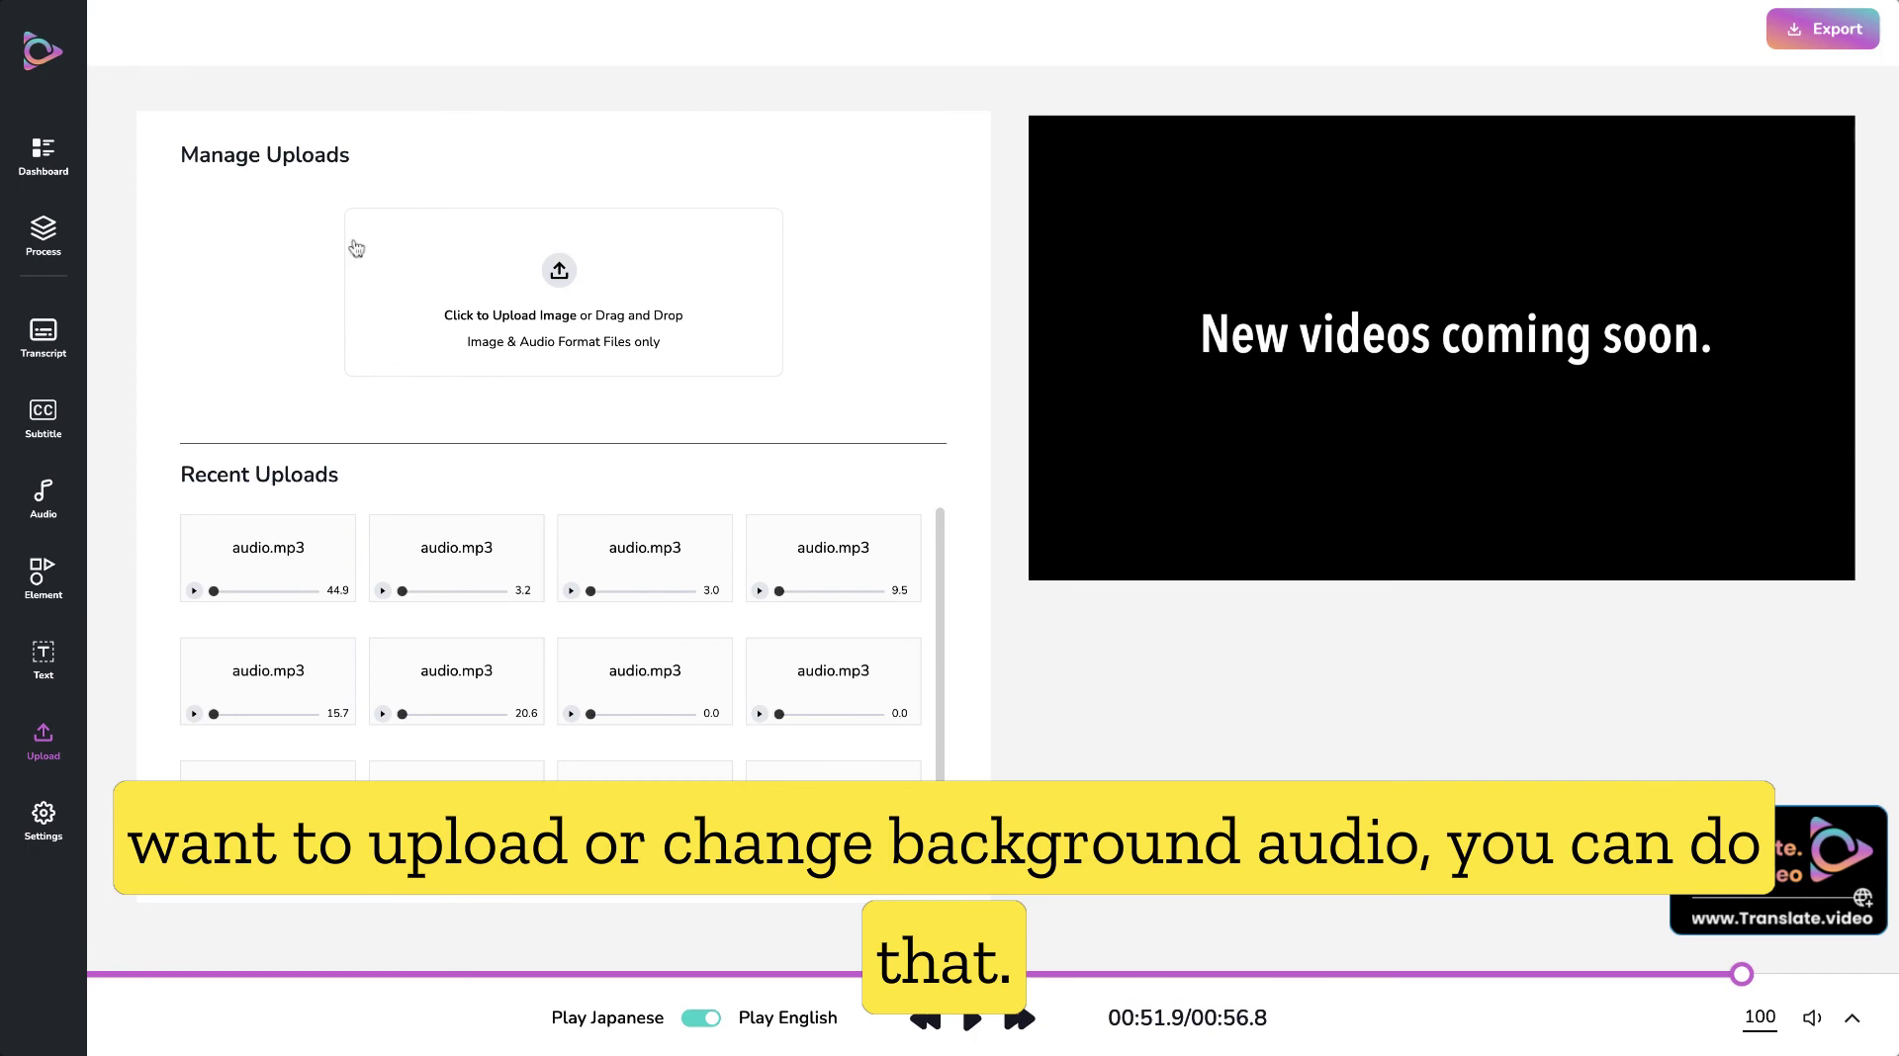
{"action": "left_click", "coordinate": [44, 351]}
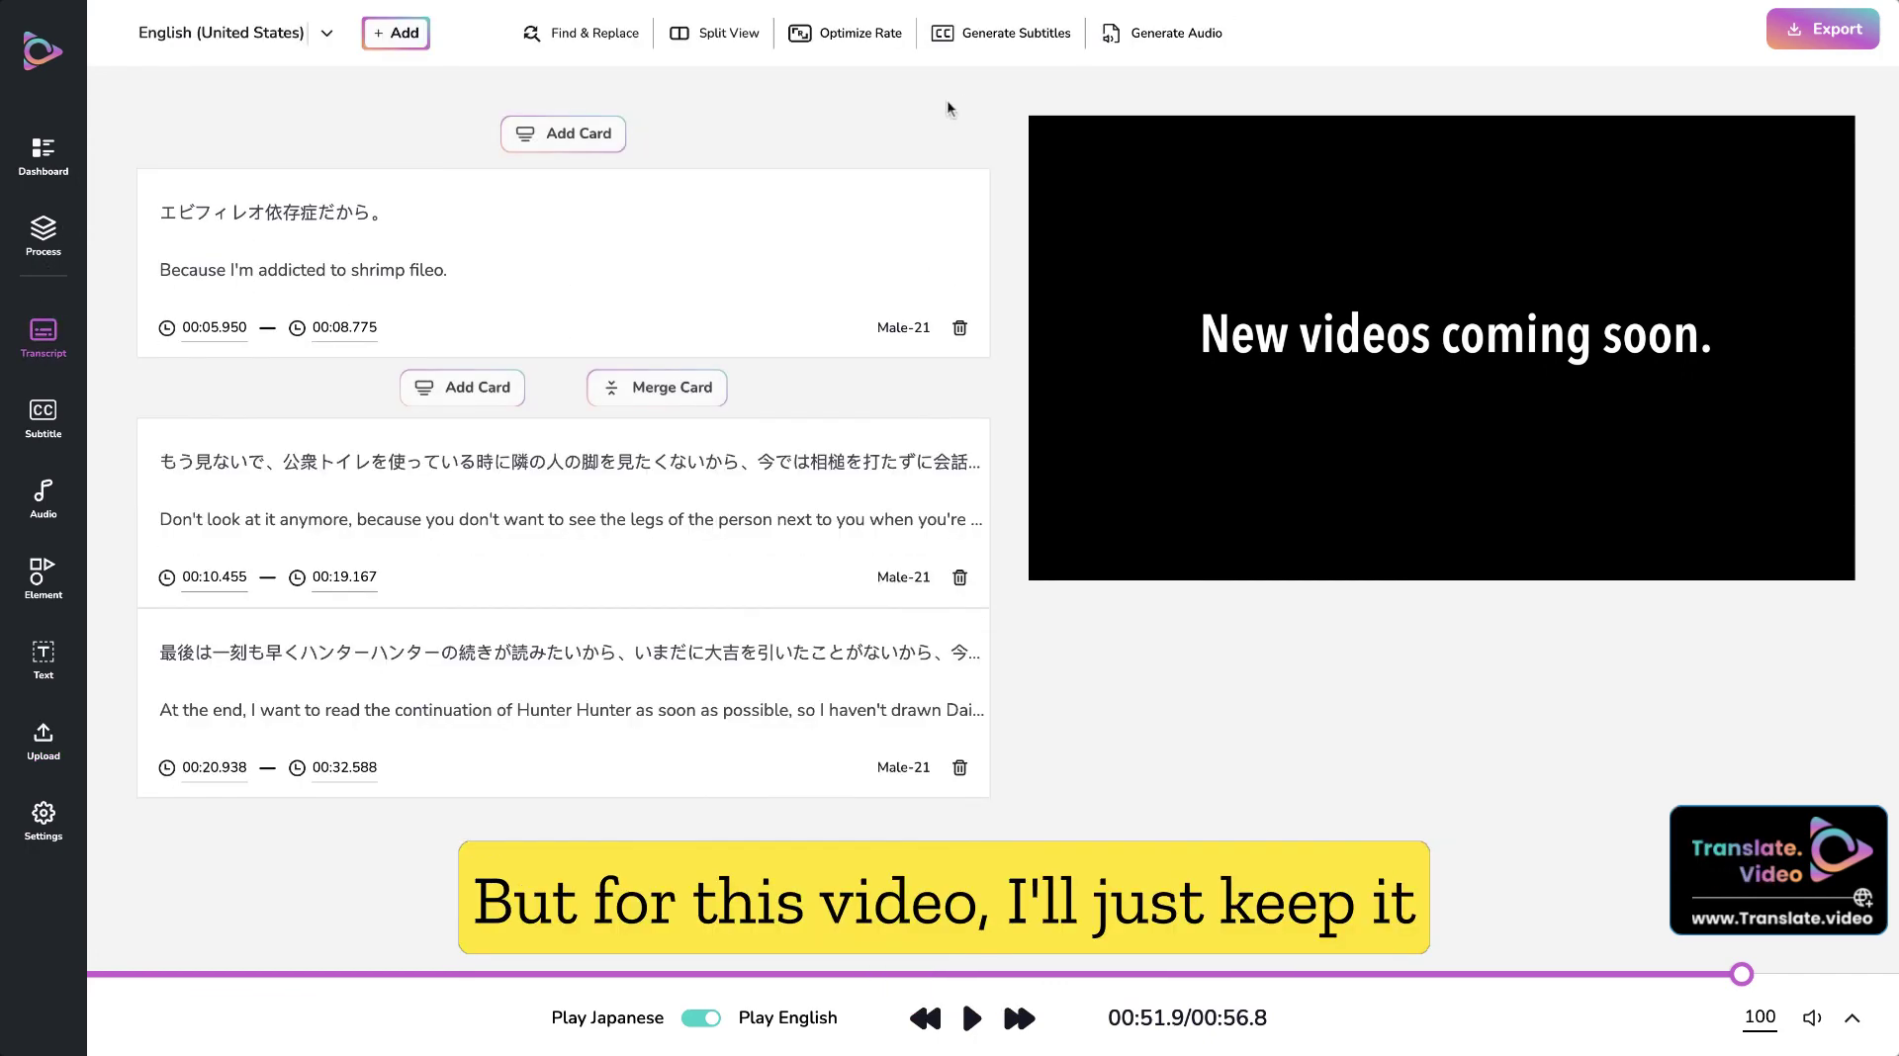
Export and download the English (United States) video at 1080 with no embedded subtitles
{"action": "left_click", "coordinate": [1841, 32]}
{"action": "left_click", "coordinate": [692, 554]}
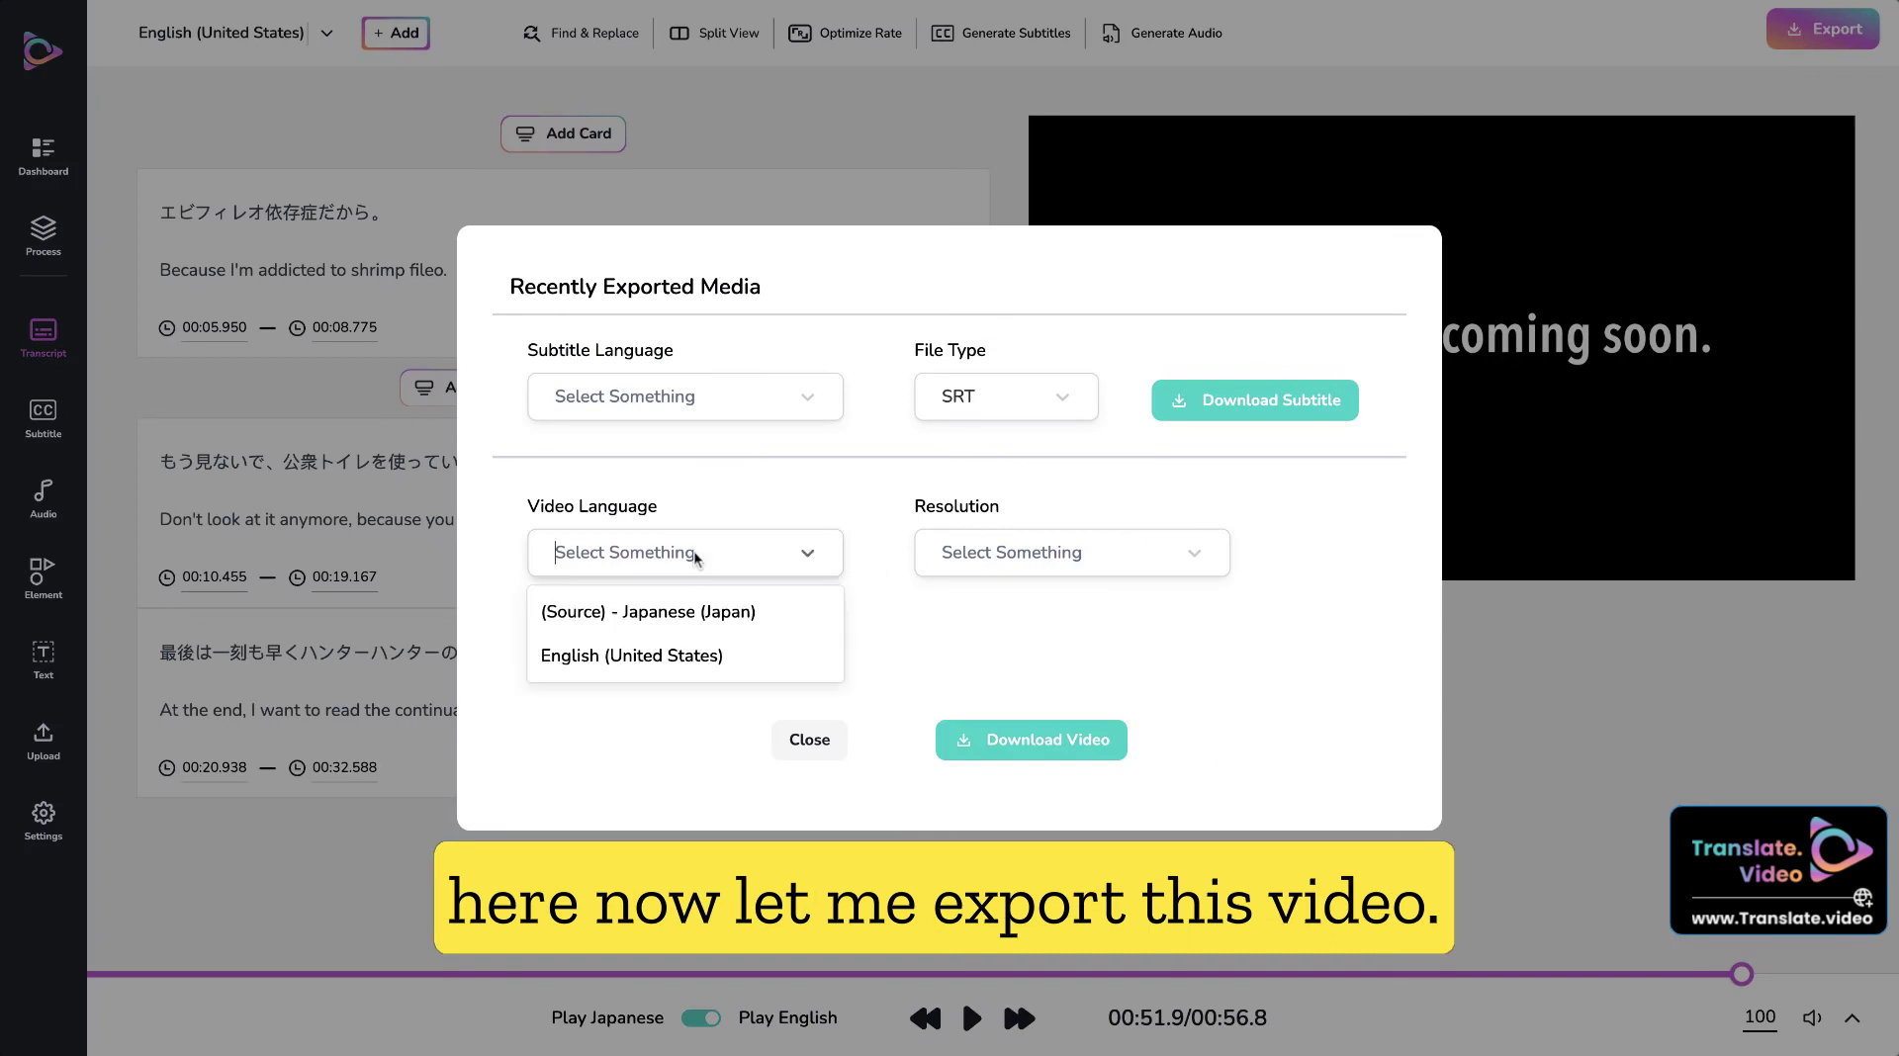
{"action": "left_click", "coordinate": [746, 656]}
{"action": "left_click", "coordinate": [944, 552]}
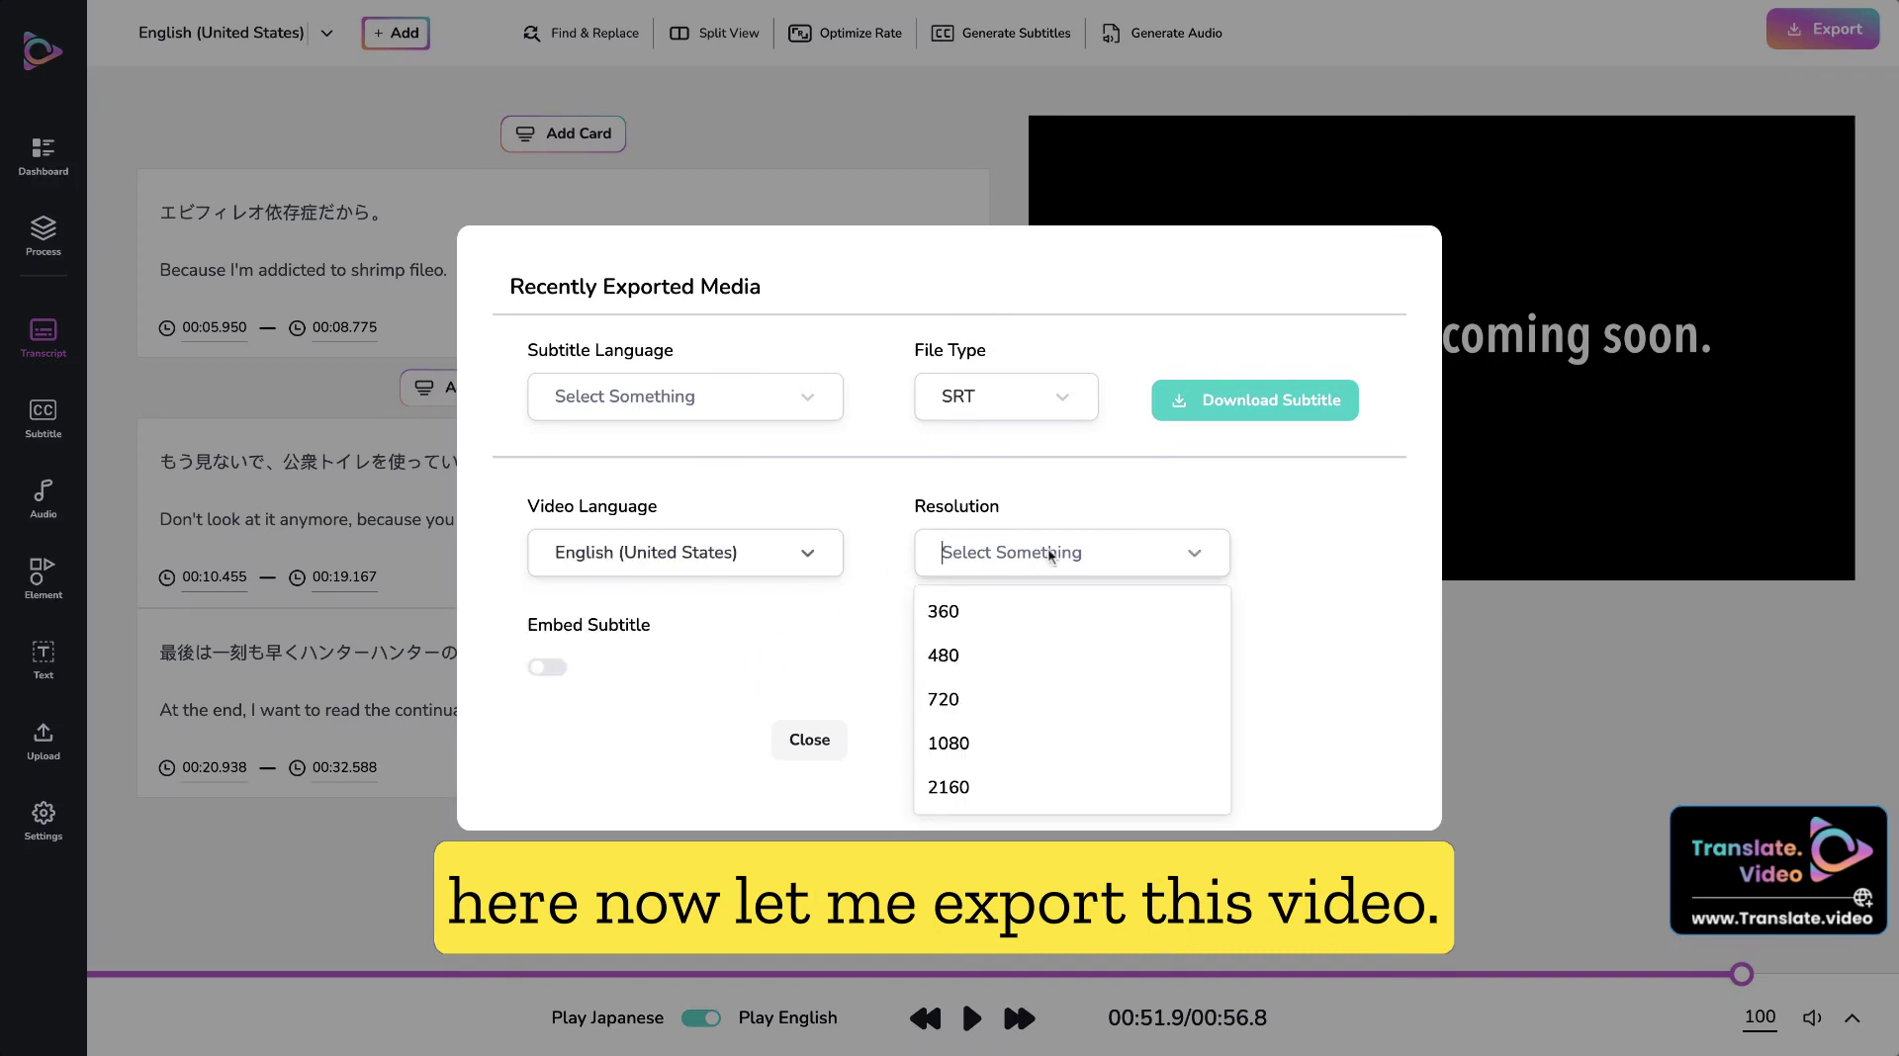
{"action": "left_click", "coordinate": [996, 737]}
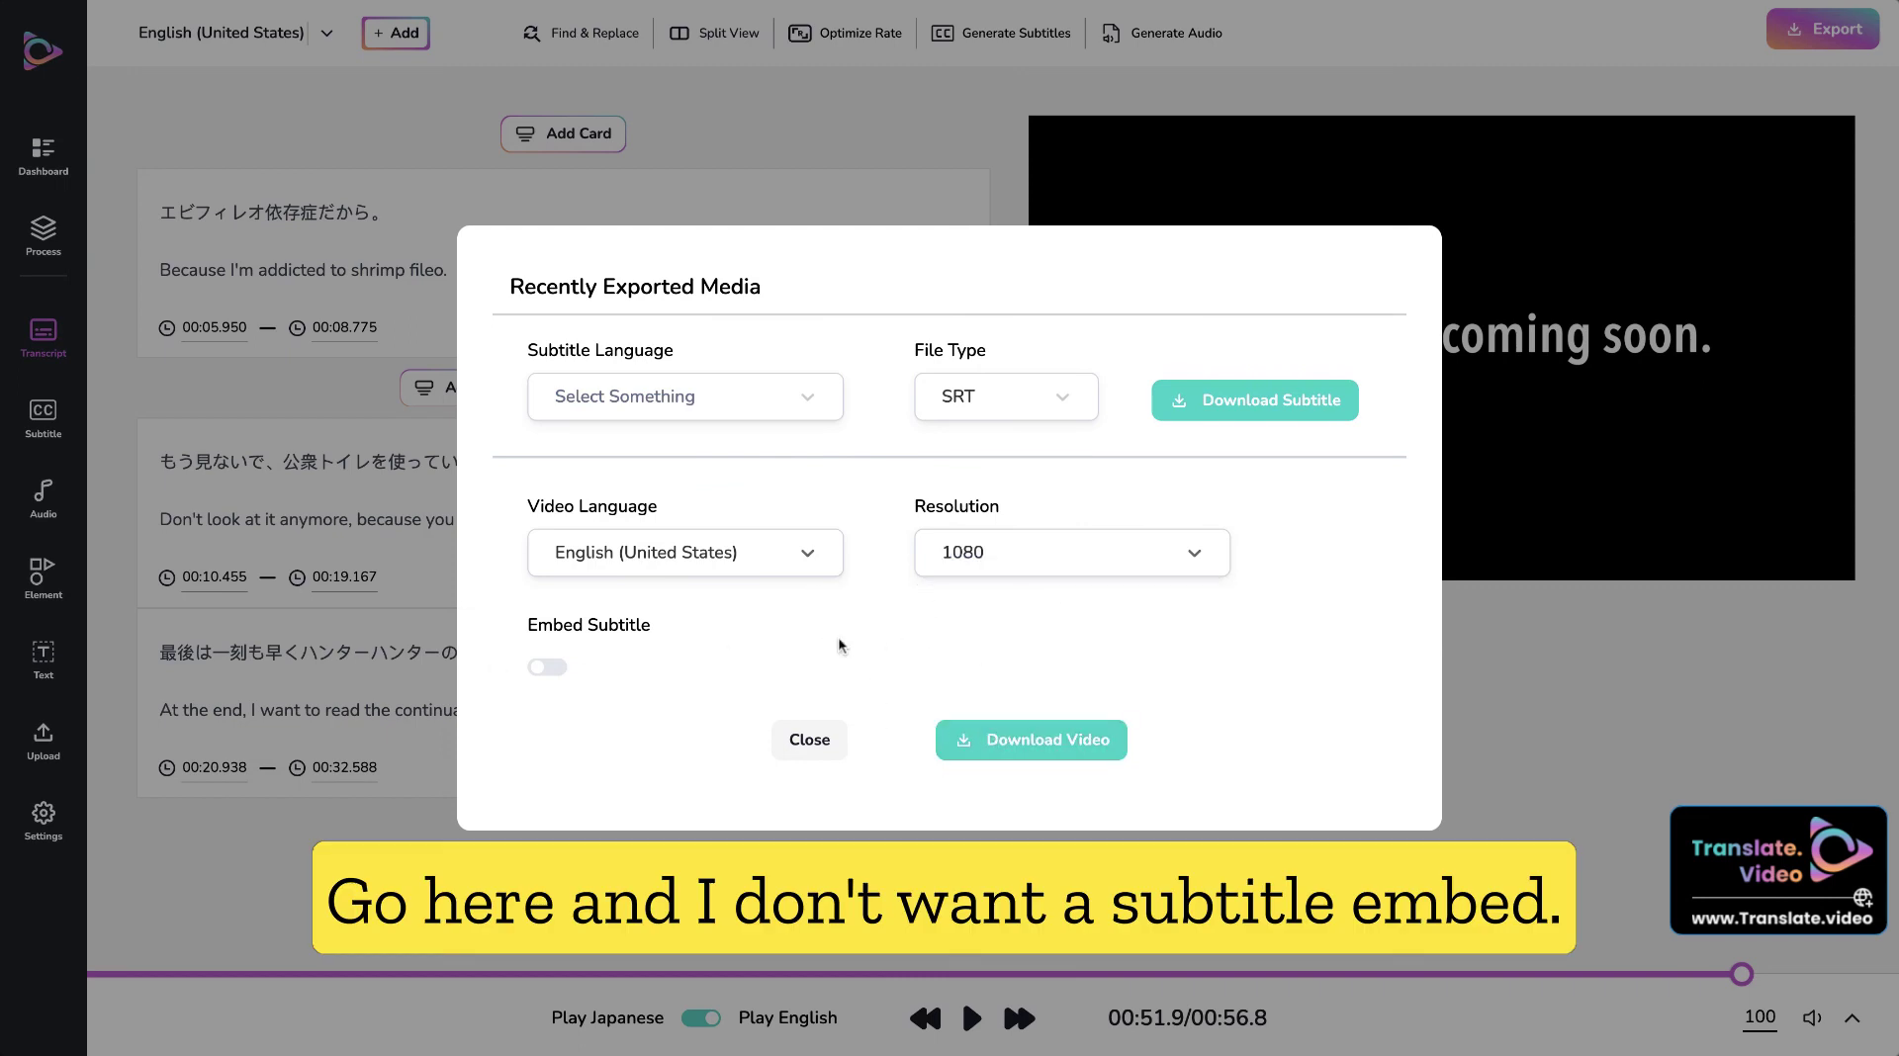
{"action": "left_click", "coordinate": [1073, 742]}
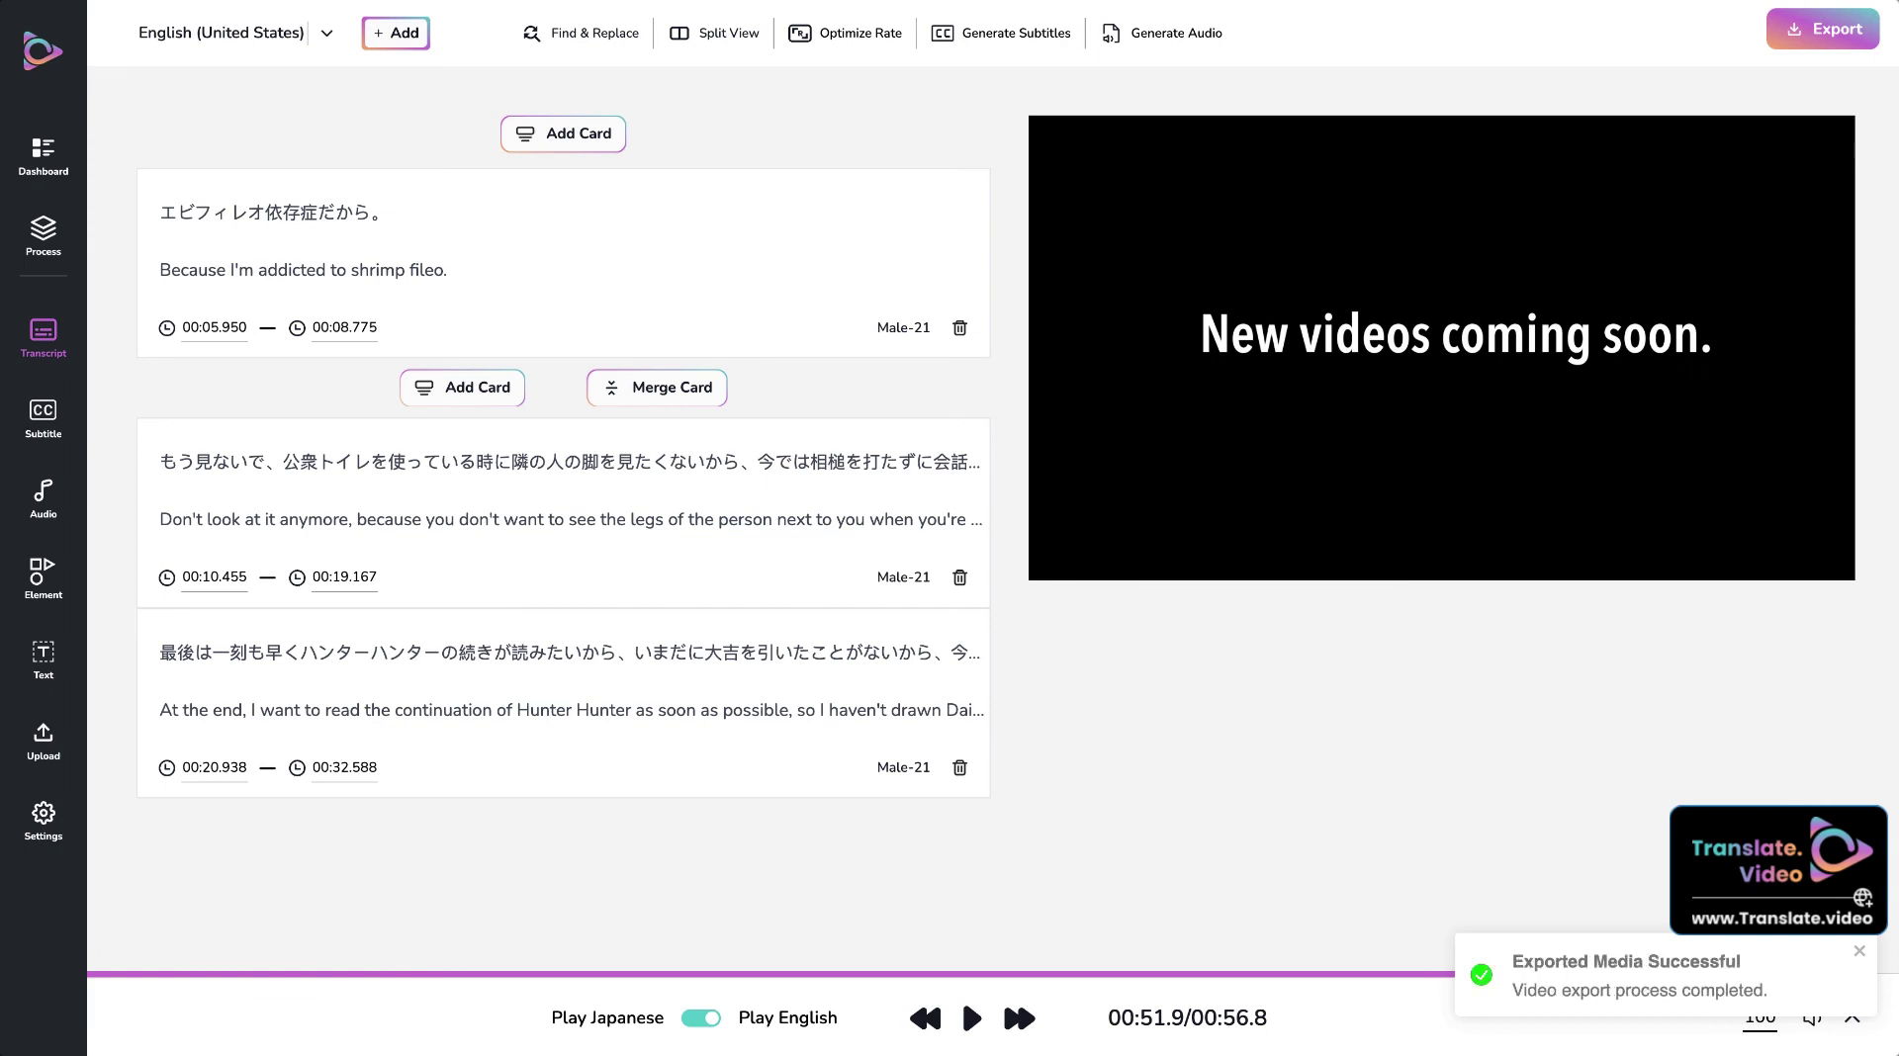
Open recent exports and select the English video exported 14 February, 04:44, for download
{"action": "left_click", "coordinate": [1645, 989]}
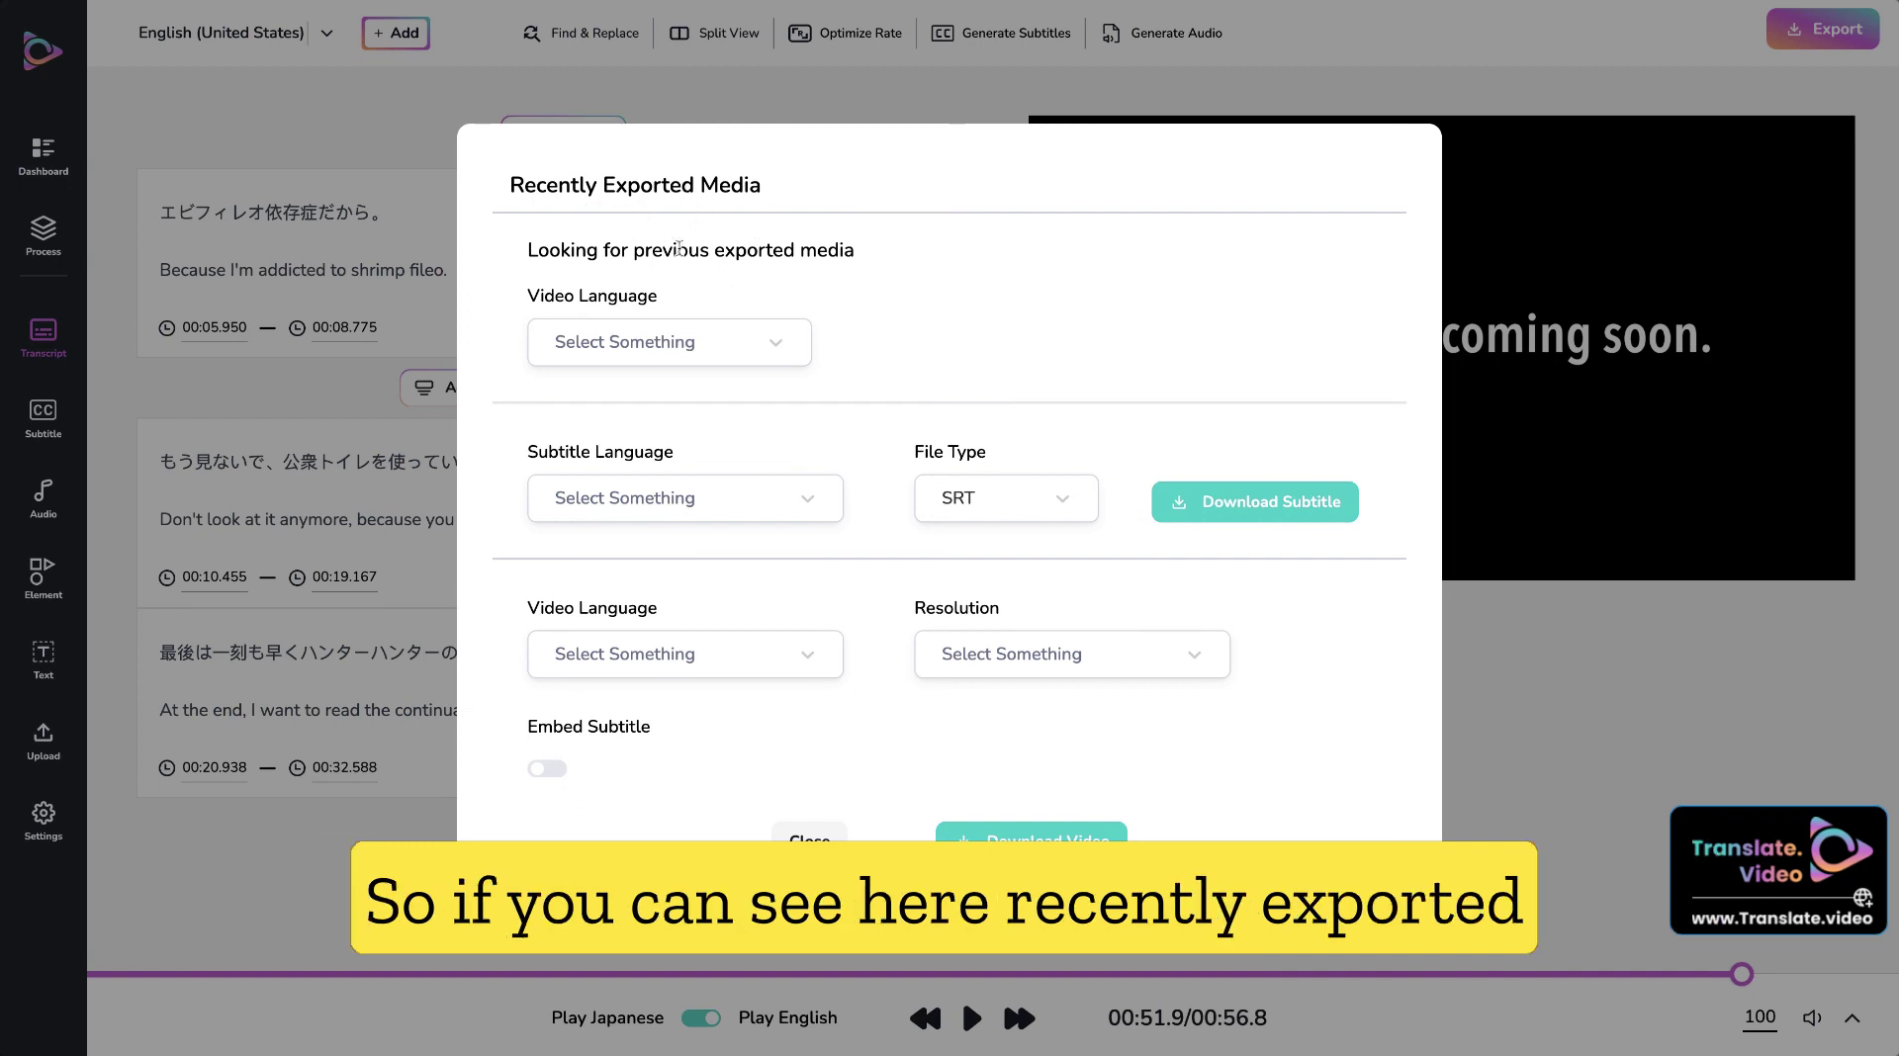
{"action": "left_click", "coordinate": [789, 345]}
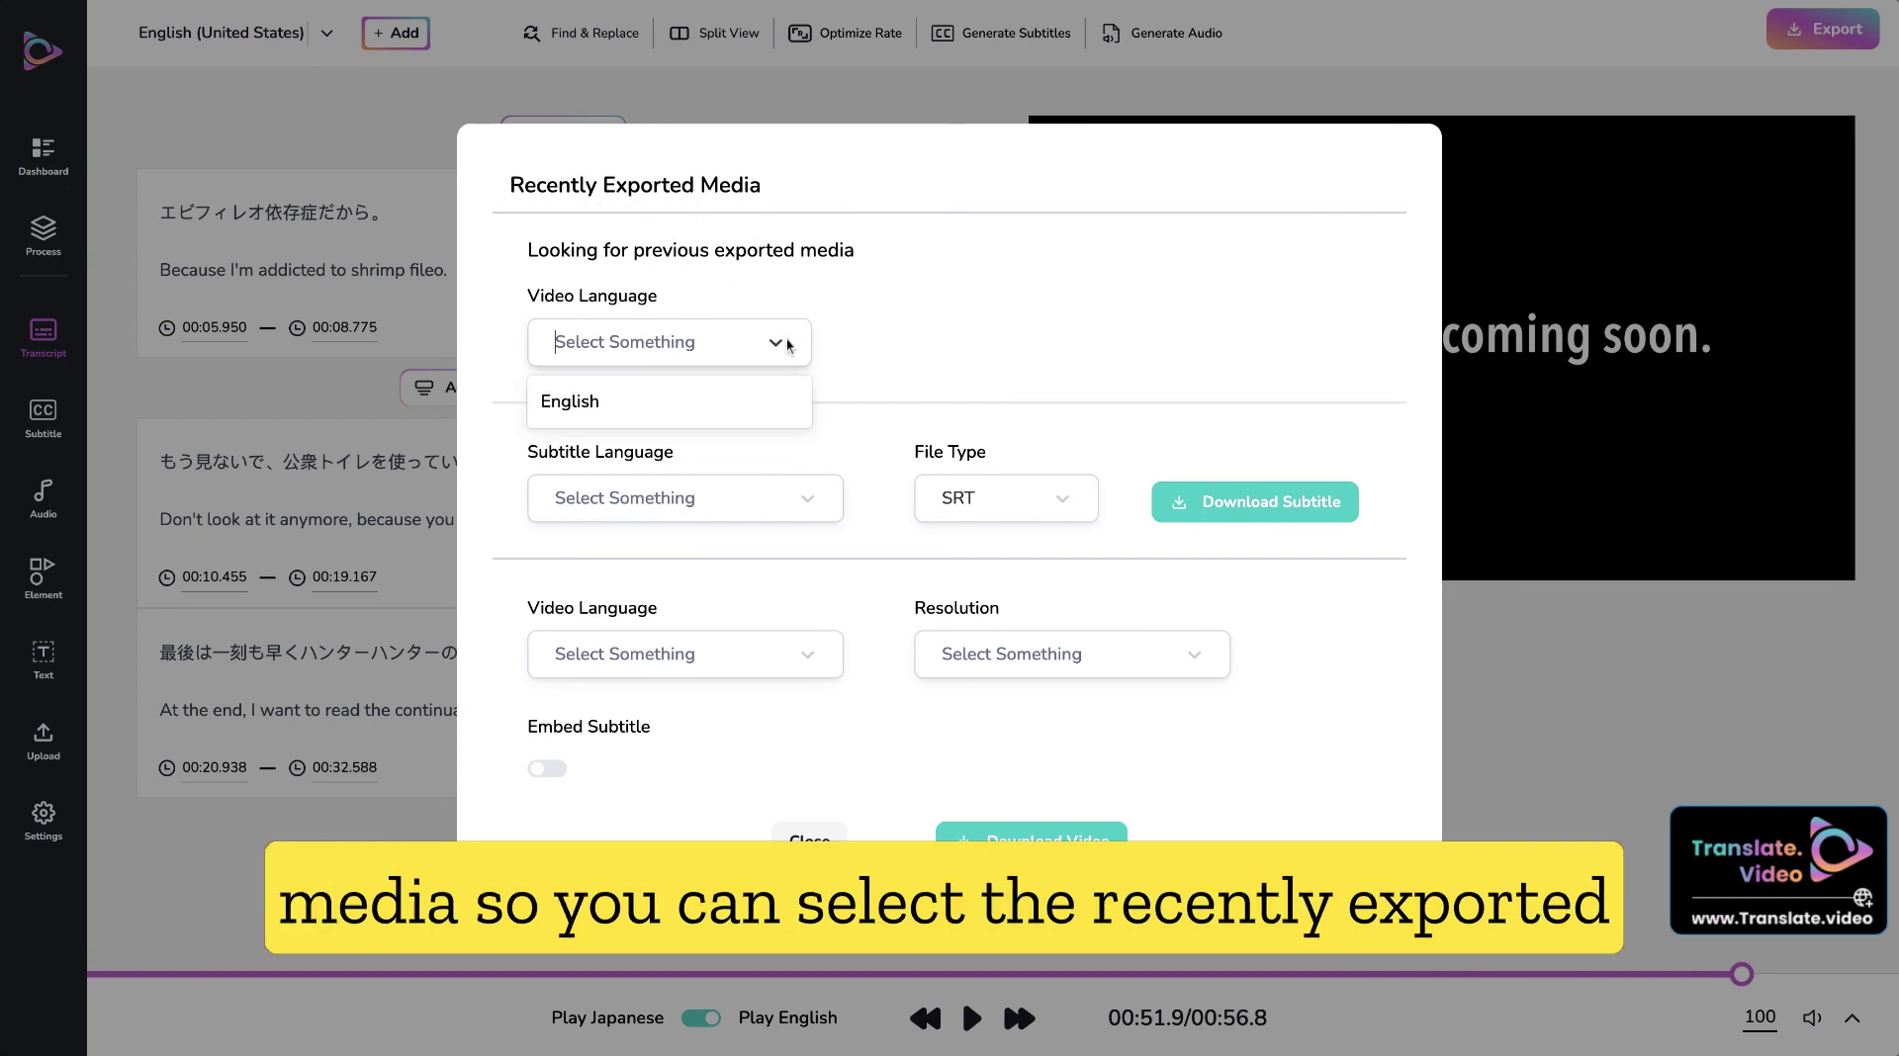
{"action": "left_click", "coordinate": [731, 401]}
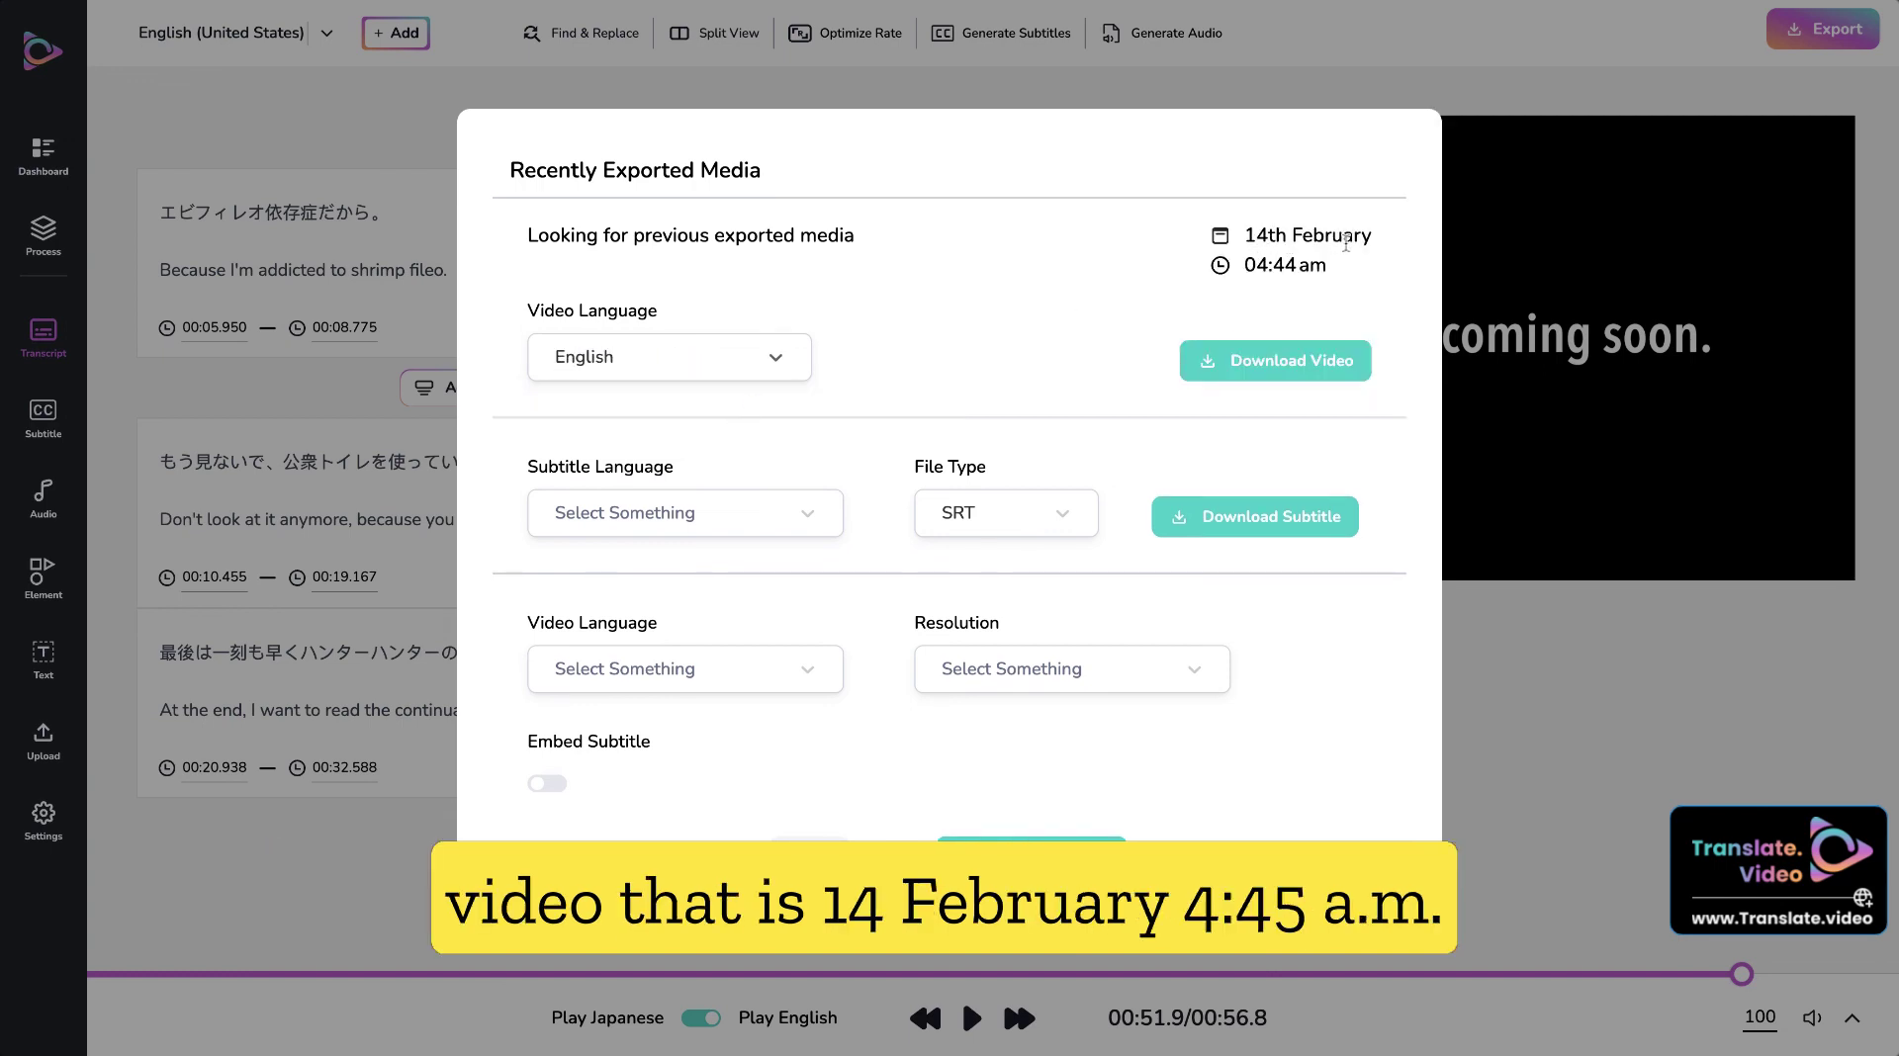